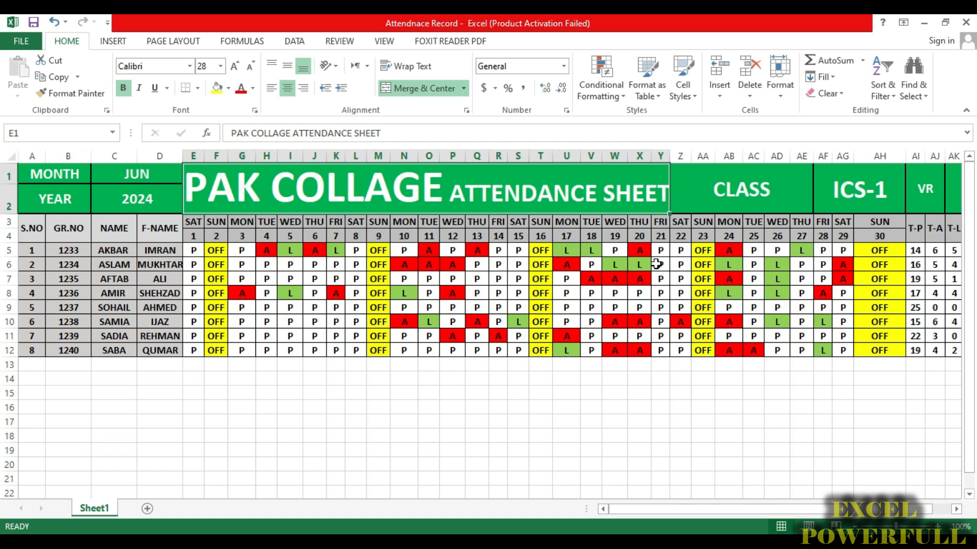
{"action": "left_click", "coordinate": [641, 278]}
{"action": "left_click", "coordinate": [362, 309]}
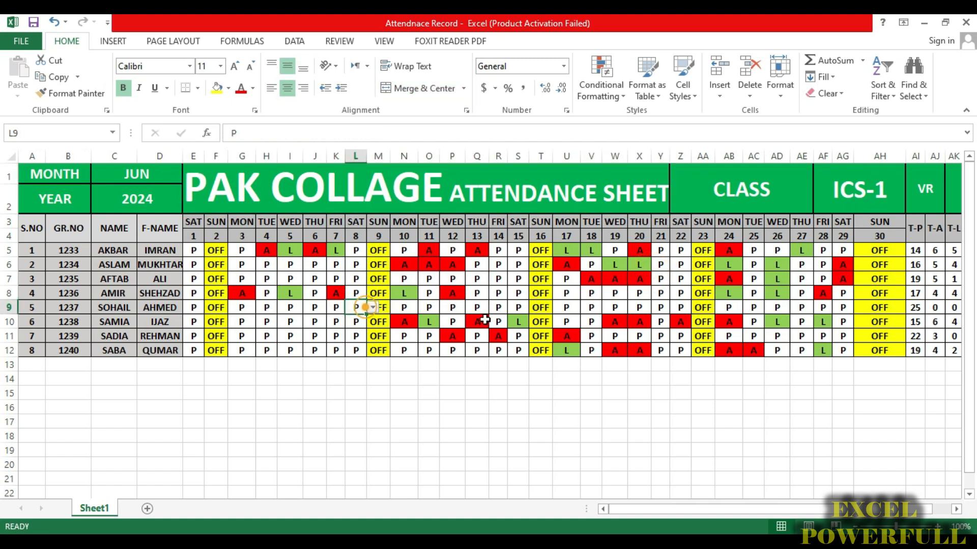
{"action": "left_click", "coordinate": [482, 321]}
{"action": "left_click", "coordinate": [258, 324]}
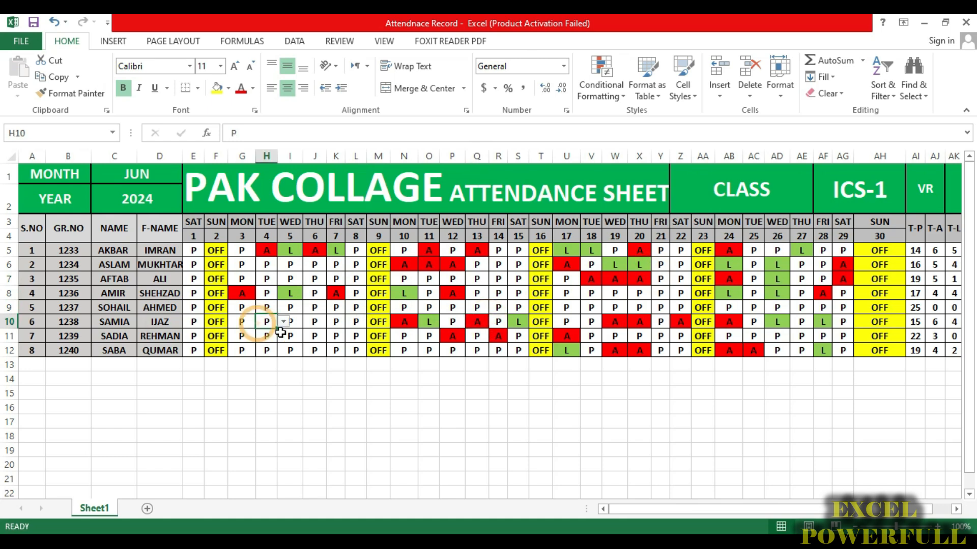
{"action": "left_click", "coordinate": [404, 294]}
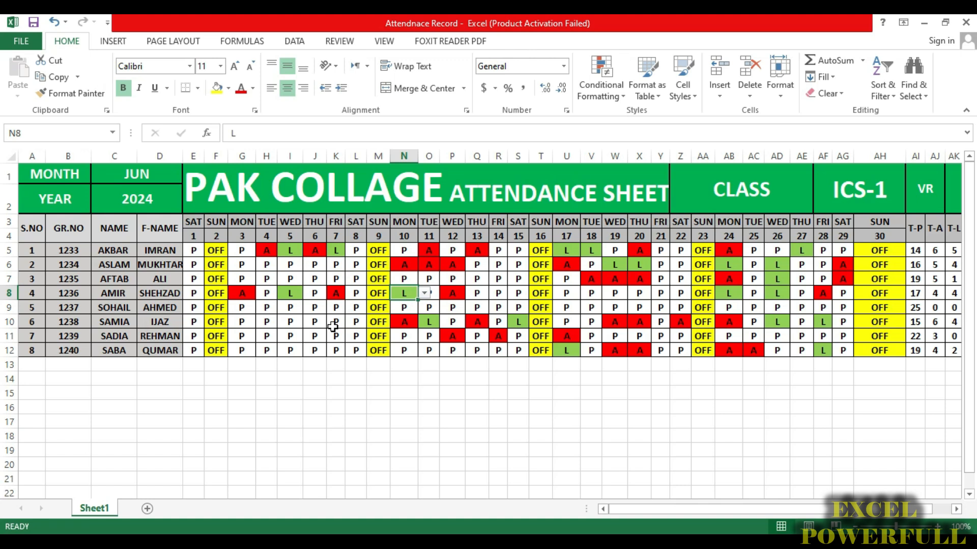
{"action": "left_click", "coordinate": [498, 322]}
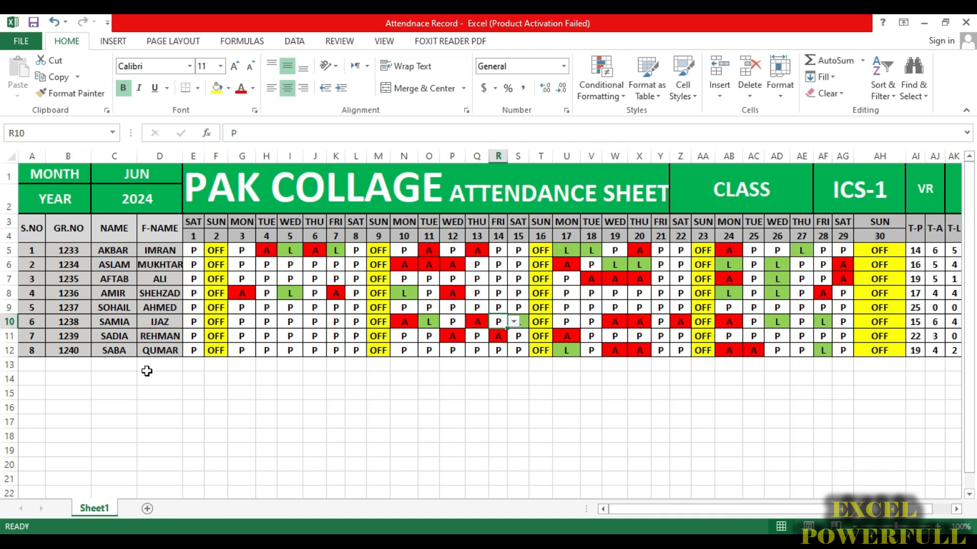
{"action": "left_click", "coordinate": [92, 333]}
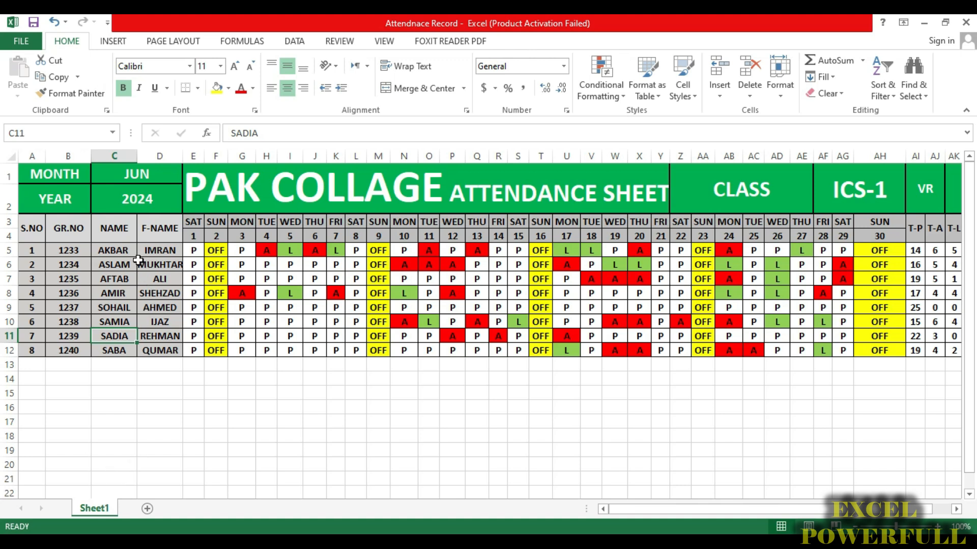
Insert five blank worksheets, one at a time, in front of the attendance sheet.
{"action": "left_click", "coordinate": [101, 512]}
{"action": "key", "text": "shift+F11"}
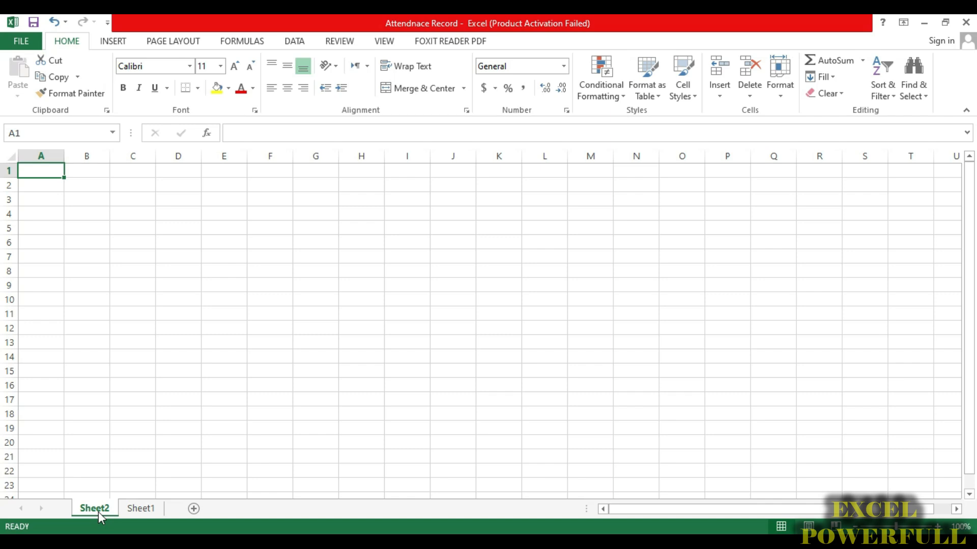
{"action": "key", "text": "shift+F11"}
{"action": "key", "text": "shift+F11"}
{"action": "key", "text": "shift+F11"}
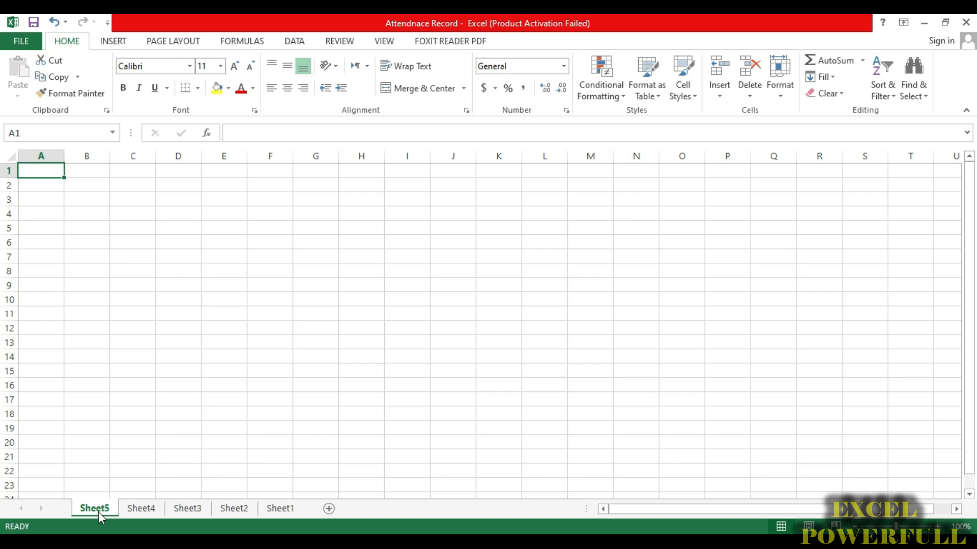
{"action": "key", "text": "shift+F11"}
Move Sheet1 to the front of the workbook and place Sheet2 directly after it.
{"action": "left_click", "coordinate": [135, 508]}
{"action": "left_click", "coordinate": [189, 508]}
{"action": "left_click", "coordinate": [235, 509]}
{"action": "left_click", "coordinate": [281, 509]}
{"action": "left_click", "coordinate": [321, 510]}
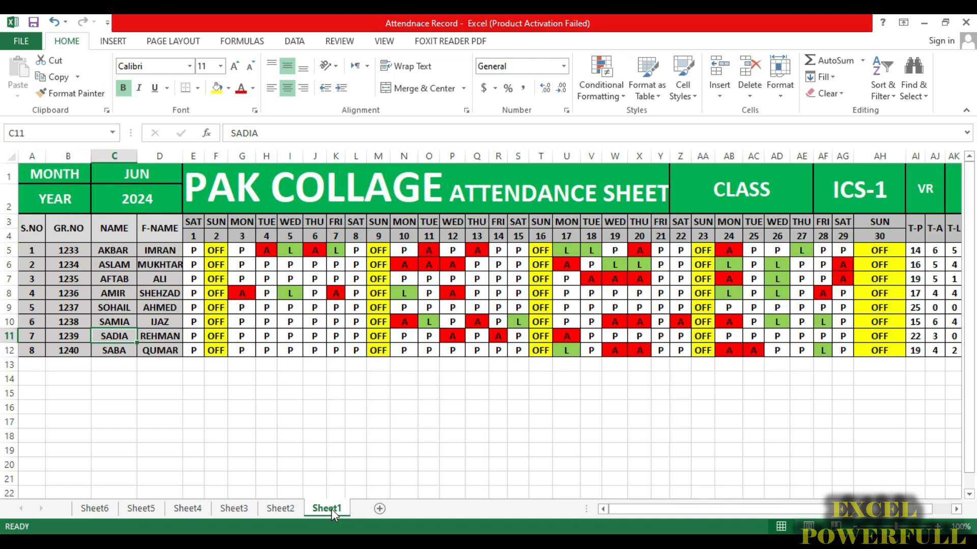
{"action": "left_click_drag", "start_coordinate": [331, 509], "coordinate": [98, 511]}
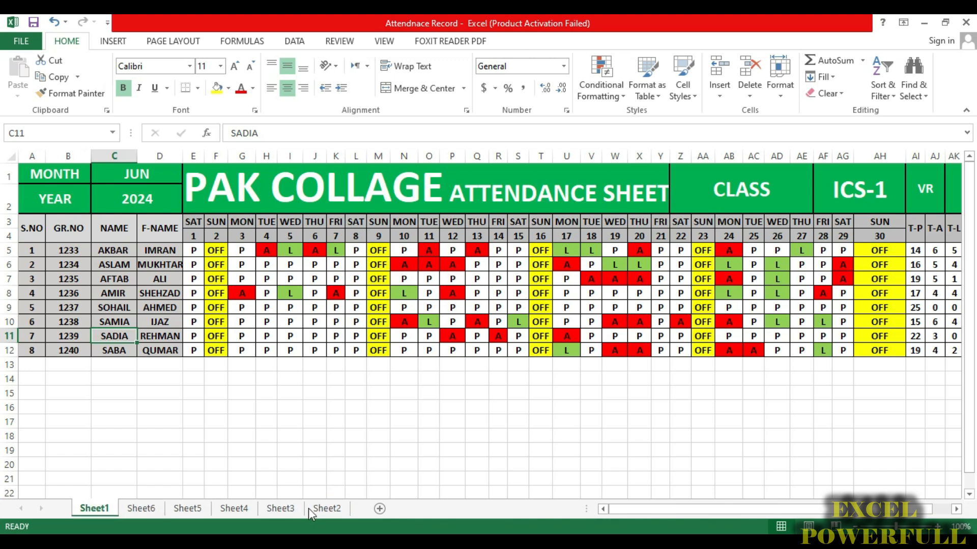
{"action": "left_click", "coordinate": [331, 508]}
{"action": "left_click_drag", "start_coordinate": [334, 509], "coordinate": [145, 515]}
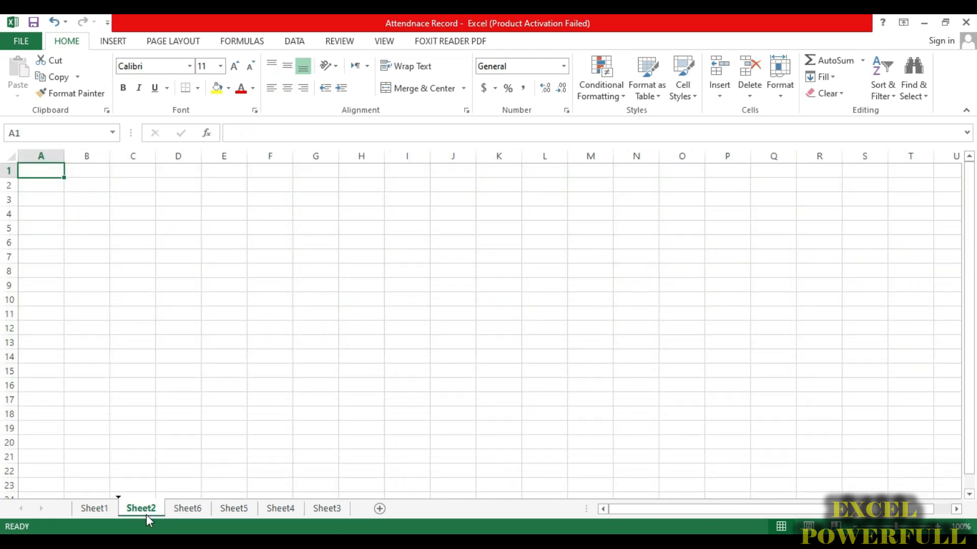
Move Sheet3, Sheet4 and Sheet5 in front of Sheet6 so the worksheets run in numerical order.
{"action": "left_click_drag", "start_coordinate": [339, 509], "coordinate": [188, 513]}
{"action": "left_click", "coordinate": [234, 511]}
{"action": "left_click", "coordinate": [336, 509]}
{"action": "left_click_drag", "start_coordinate": [339, 509], "coordinate": [238, 510]}
{"action": "left_click", "coordinate": [325, 509]}
{"action": "left_click_drag", "start_coordinate": [329, 508], "coordinate": [281, 512]}
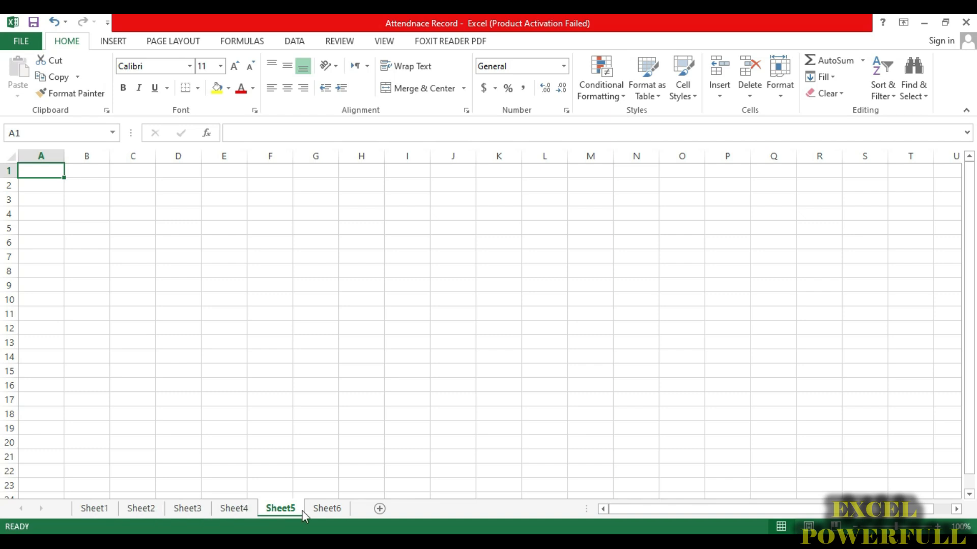
Look through Sheet1 to Sheet6 to check the order and contents of the worksheets.
{"action": "left_click", "coordinate": [106, 509]}
{"action": "left_click", "coordinate": [141, 509]}
{"action": "left_click", "coordinate": [186, 511]}
{"action": "left_click", "coordinate": [235, 510]}
{"action": "left_click", "coordinate": [283, 510]}
{"action": "left_click", "coordinate": [325, 509]}
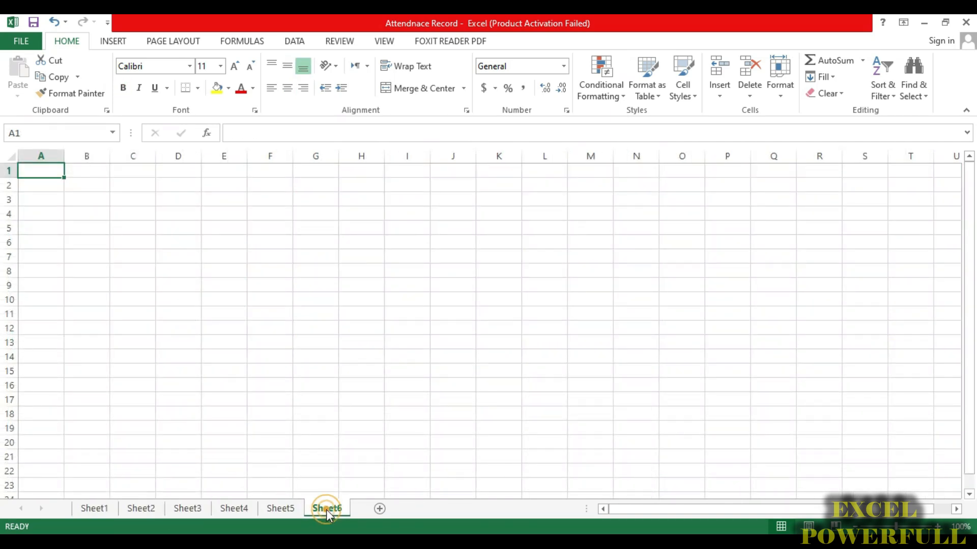
{"action": "left_click", "coordinate": [96, 508]}
{"action": "left_click", "coordinate": [152, 510]}
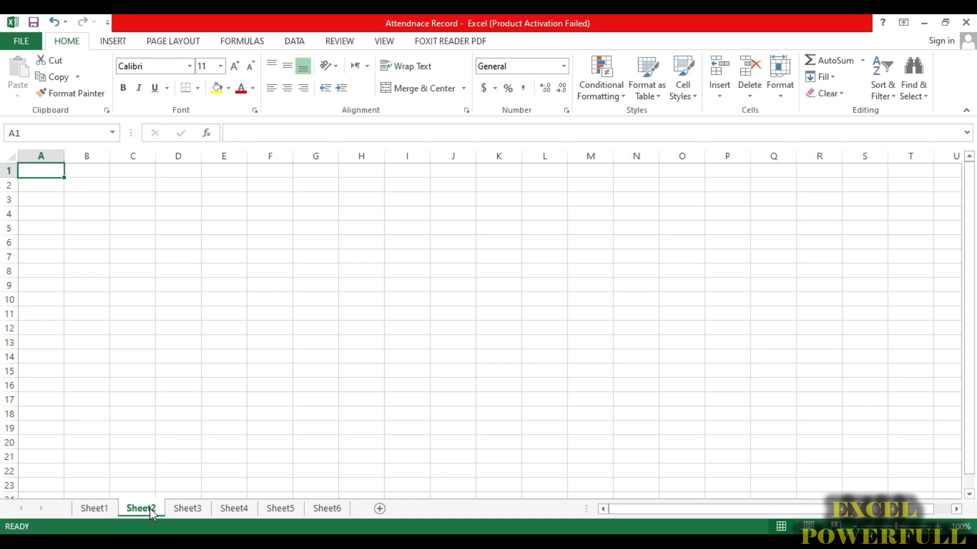
{"action": "left_click", "coordinate": [100, 508]}
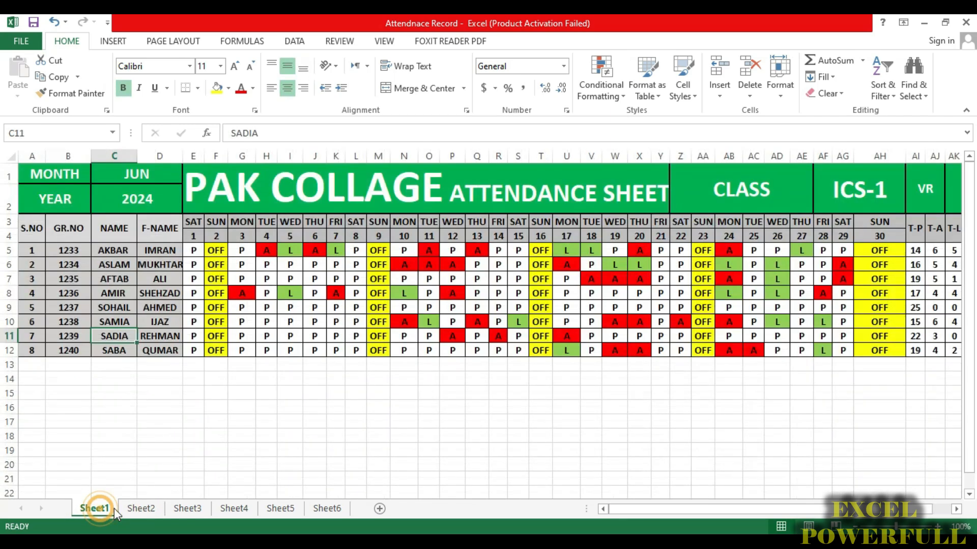
Group Sheet2 through Sheet6 and insert five new worksheets at once before Sheet3.
{"action": "left_click", "coordinate": [142, 507]}
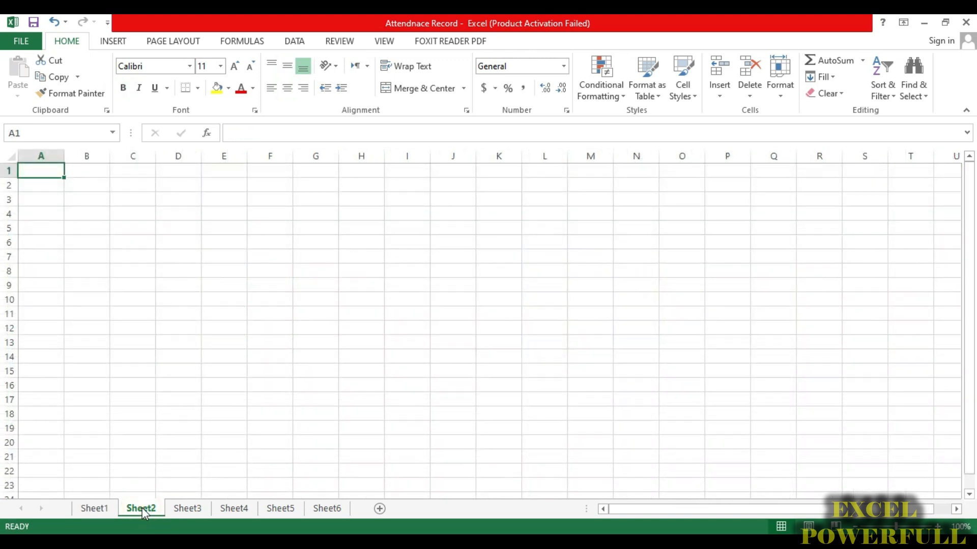
{"action": "left_click", "coordinate": [187, 508], "text": "ctrl"}
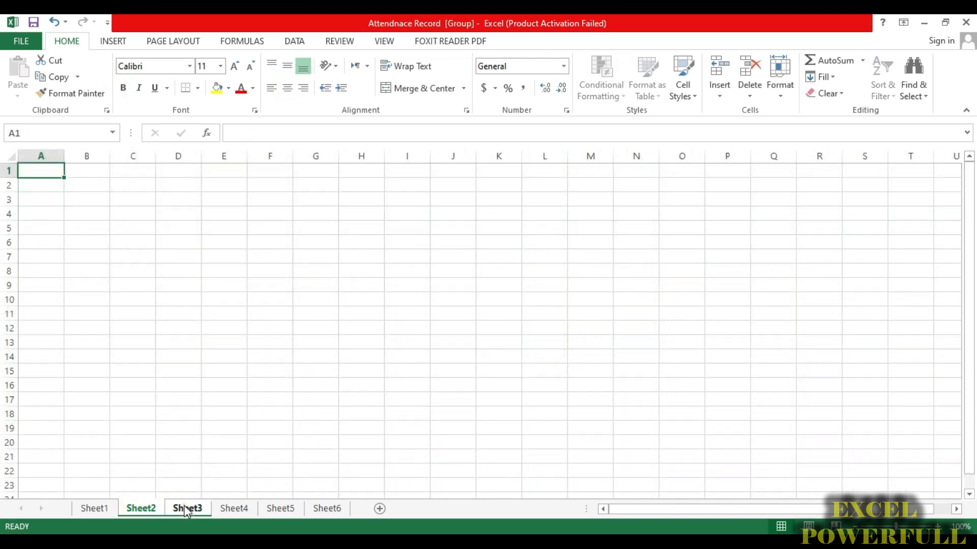
{"action": "left_click", "coordinate": [234, 508], "text": "ctrl"}
{"action": "left_click", "coordinate": [279, 509], "text": "ctrl"}
{"action": "left_click", "coordinate": [326, 509], "text": "ctrl"}
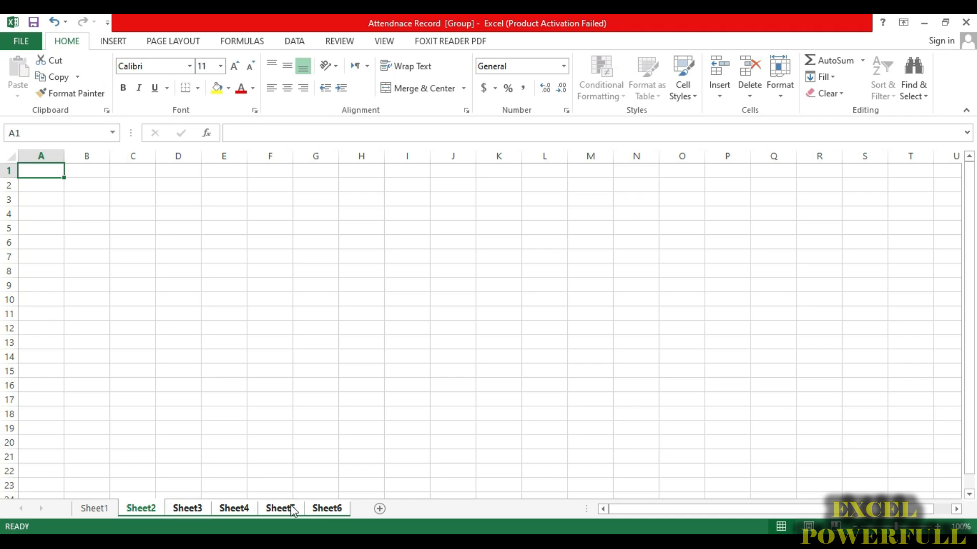
{"action": "right_click", "coordinate": [187, 509]}
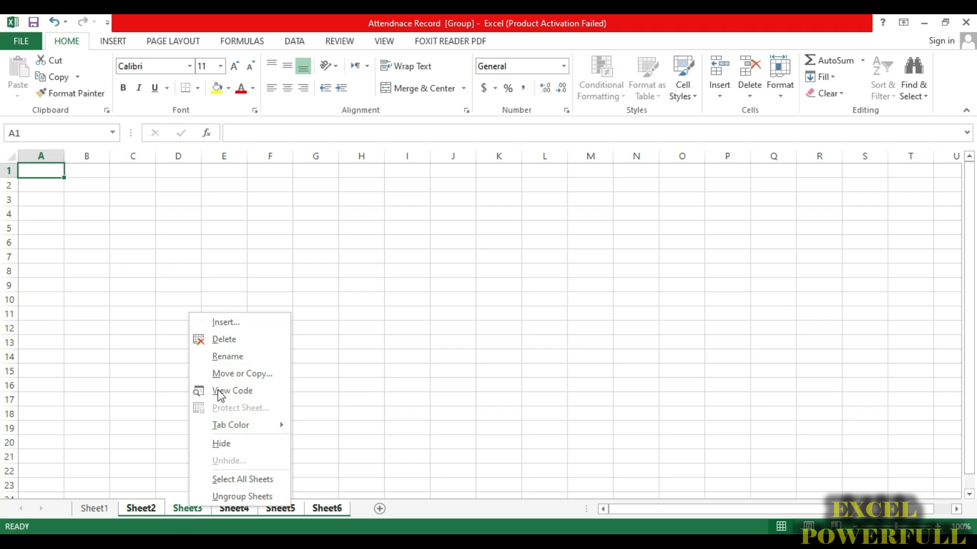
{"action": "left_click", "coordinate": [233, 331]}
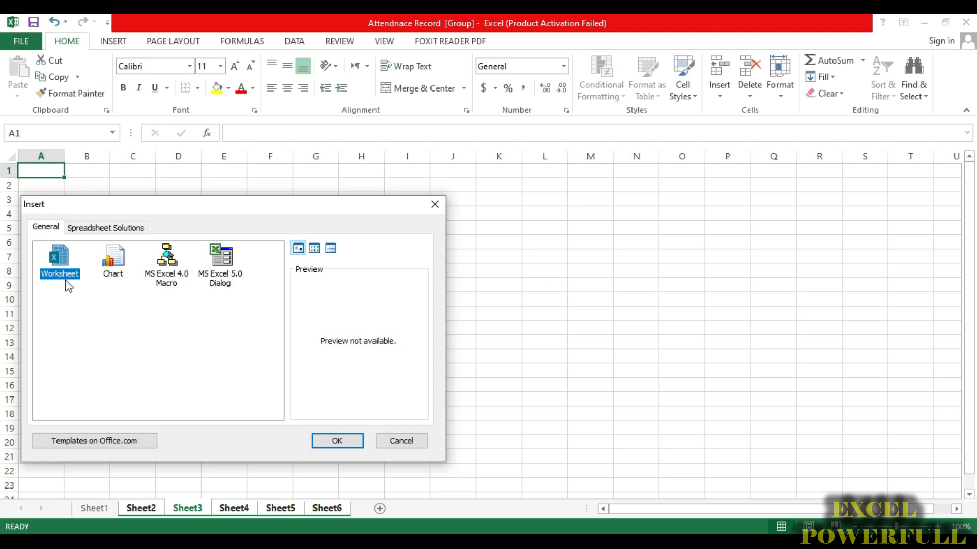
{"action": "left_click", "coordinate": [326, 442]}
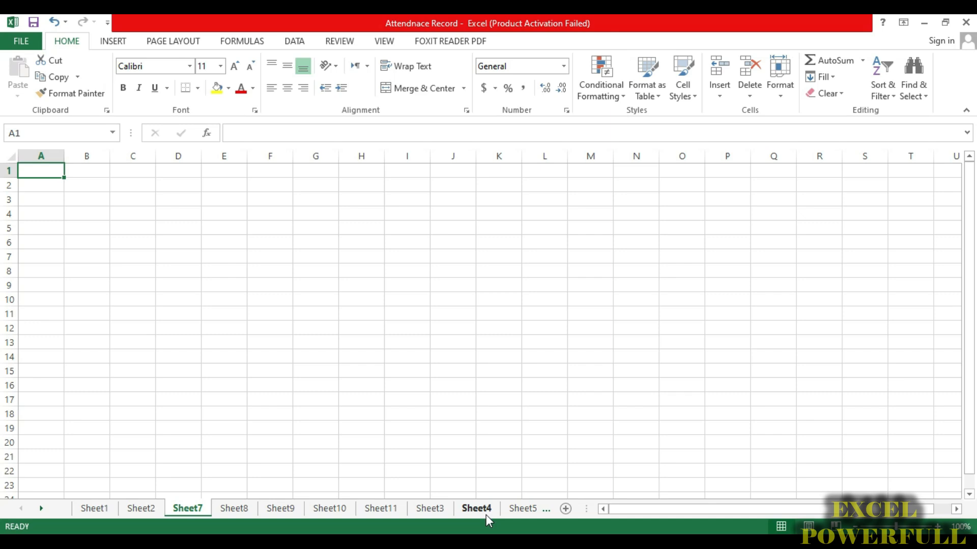
{"action": "left_click", "coordinate": [282, 508]}
{"action": "right_click", "coordinate": [288, 509]}
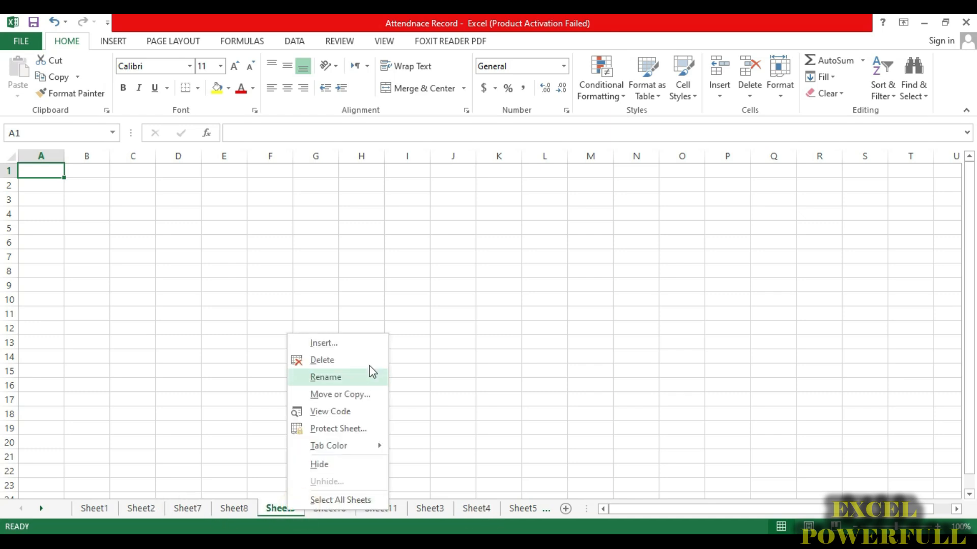
{"action": "left_click", "coordinate": [334, 342]}
{"action": "left_click", "coordinate": [498, 454]}
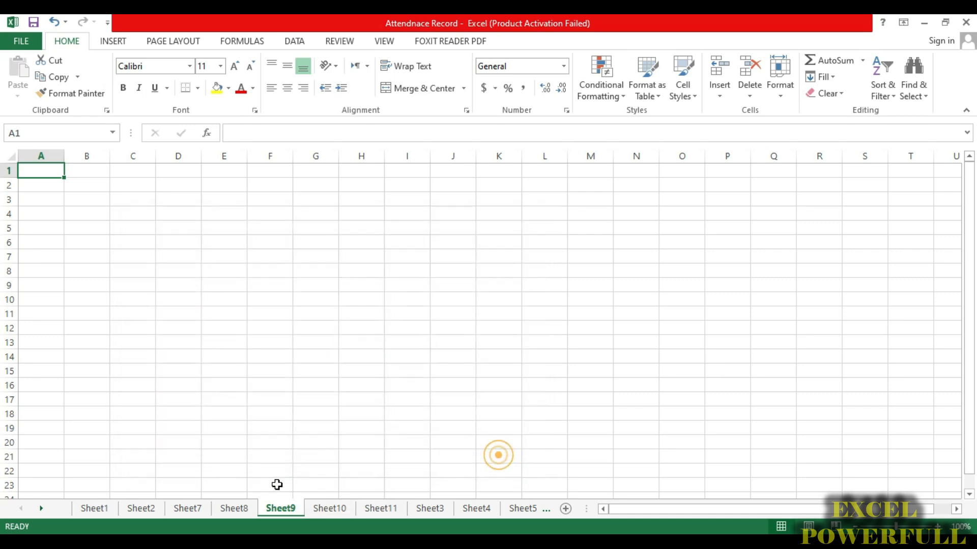
{"action": "left_click", "coordinate": [153, 509]}
{"action": "right_click", "coordinate": [145, 509]}
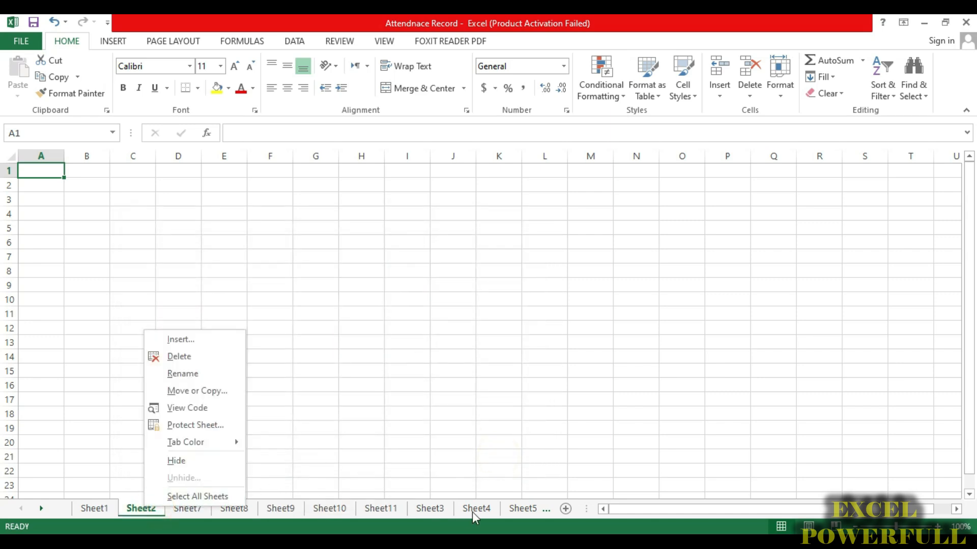
{"action": "left_click", "coordinate": [43, 509]}
{"action": "left_click", "coordinate": [43, 509]}
{"action": "left_click", "coordinate": [43, 510]}
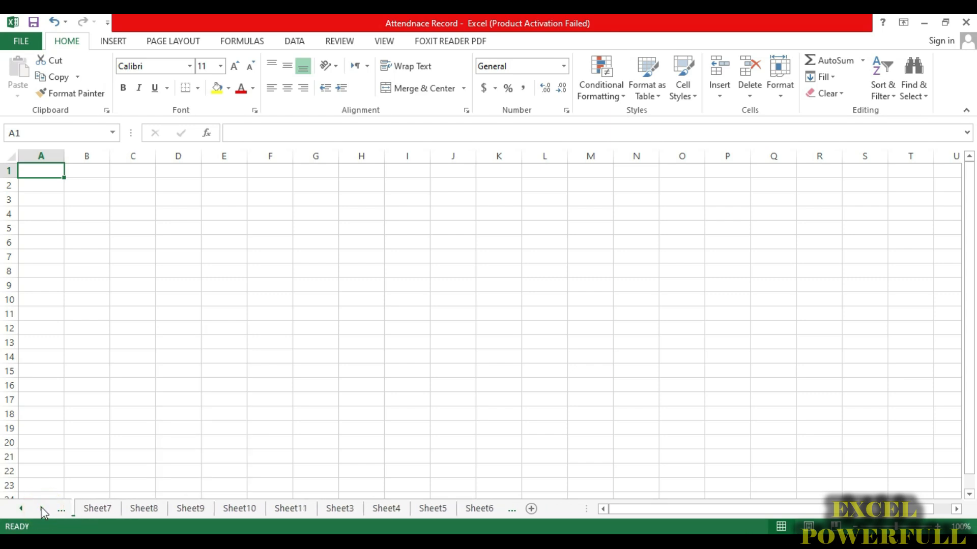
{"action": "left_click", "coordinate": [483, 510]}
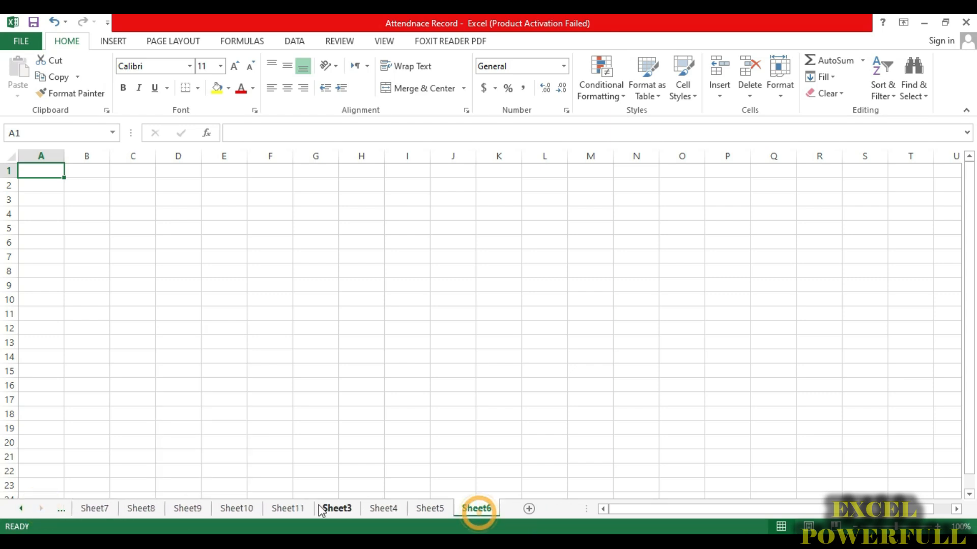
Insert one new worksheet directly before Sheet10.
{"action": "right_click", "coordinate": [248, 508]}
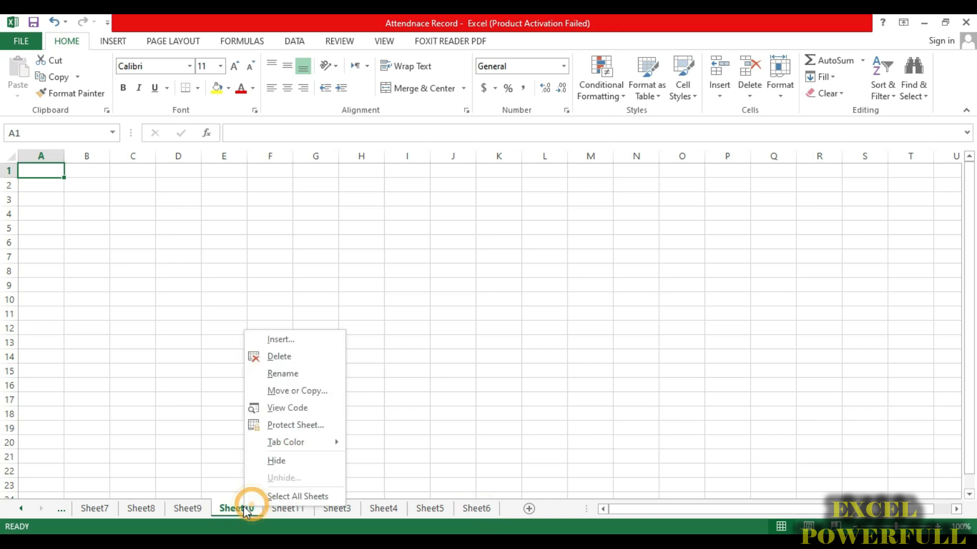
{"action": "left_click", "coordinate": [297, 340]}
{"action": "left_click", "coordinate": [404, 454]}
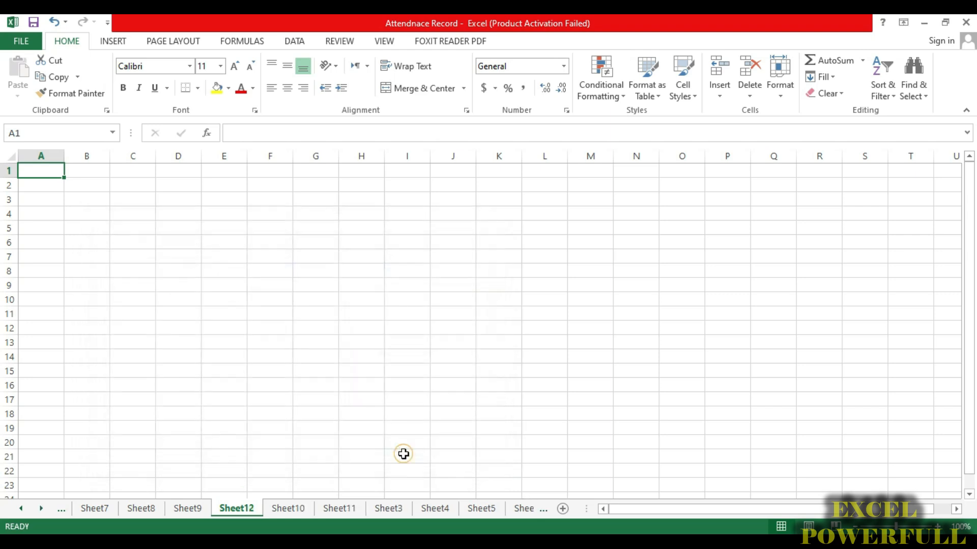
Insert two more worksheets, one after the other, in front of Sheet12.
{"action": "left_click", "coordinate": [323, 513]}
{"action": "left_click", "coordinate": [234, 513]}
{"action": "left_click", "coordinate": [719, 97]}
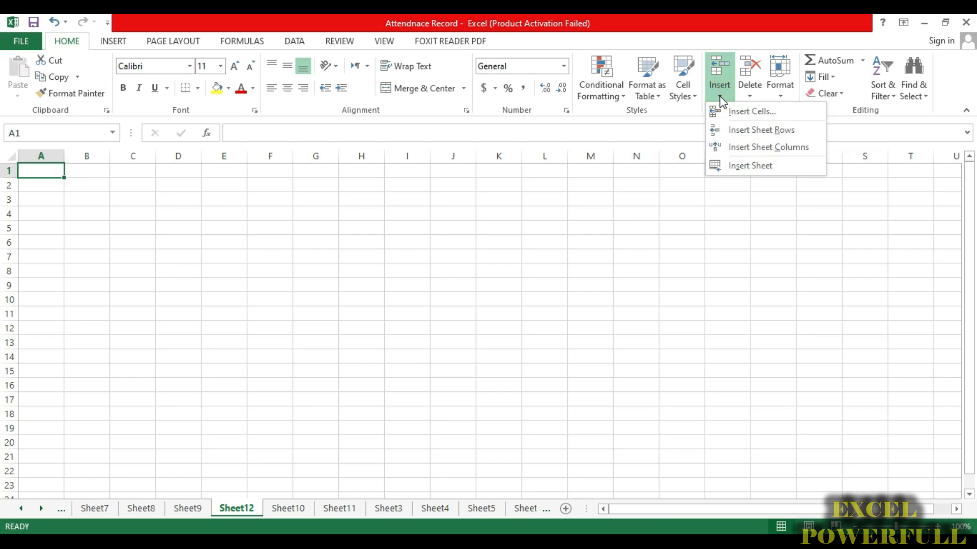
{"action": "left_click", "coordinate": [745, 171]}
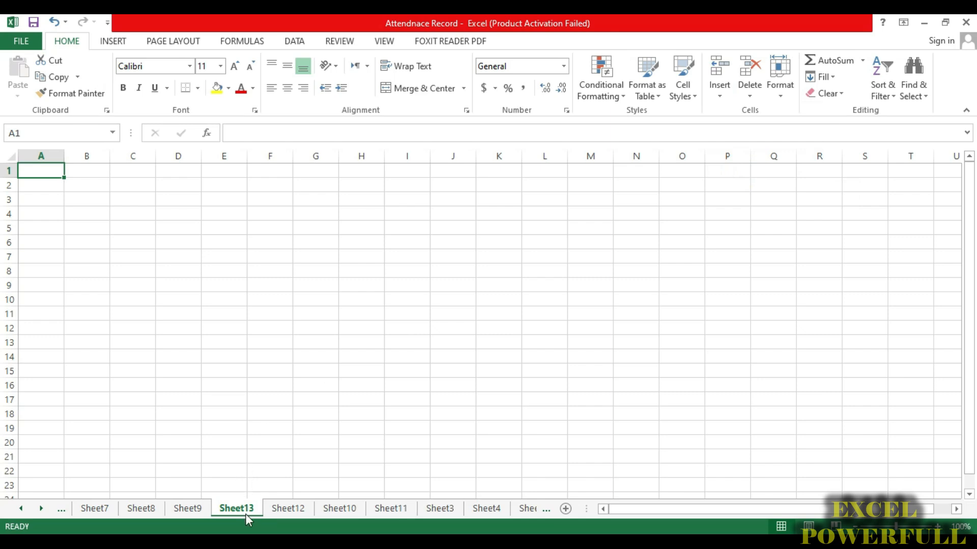
{"action": "left_click", "coordinate": [729, 98]}
{"action": "left_click", "coordinate": [722, 166]}
Look through the workbook's sheets from the beginning, including the newly inserted ones.
{"action": "left_click", "coordinate": [21, 509]}
{"action": "left_click", "coordinate": [21, 510]}
{"action": "left_click", "coordinate": [102, 511]}
{"action": "left_click", "coordinate": [151, 513]}
{"action": "left_click", "coordinate": [284, 514]}
{"action": "left_click", "coordinate": [443, 514]}
{"action": "left_click", "coordinate": [529, 509]}
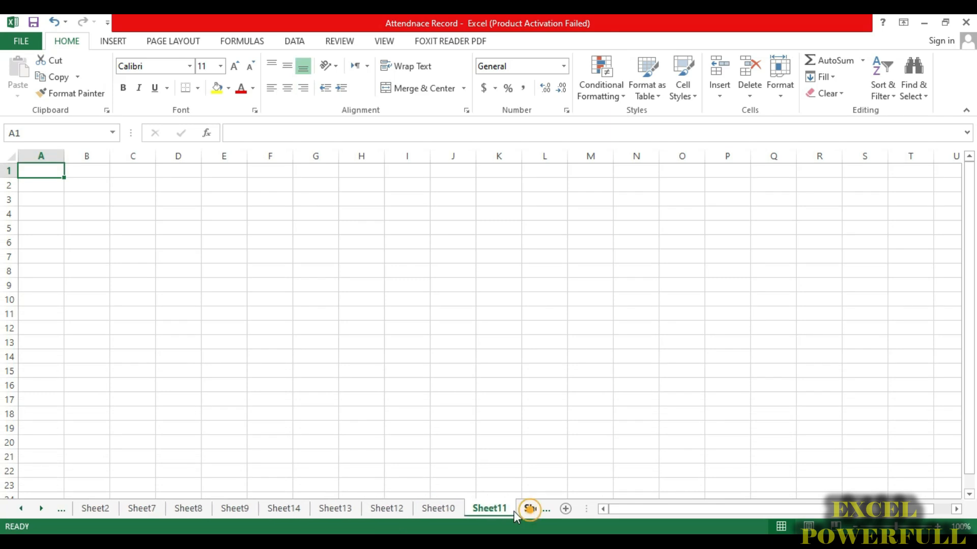
Delete the worksheets Sheet12, Sheet13 and Sheet14.
{"action": "left_click", "coordinate": [357, 508]}
{"action": "left_click", "coordinate": [385, 510]}
{"action": "right_click", "coordinate": [387, 510]}
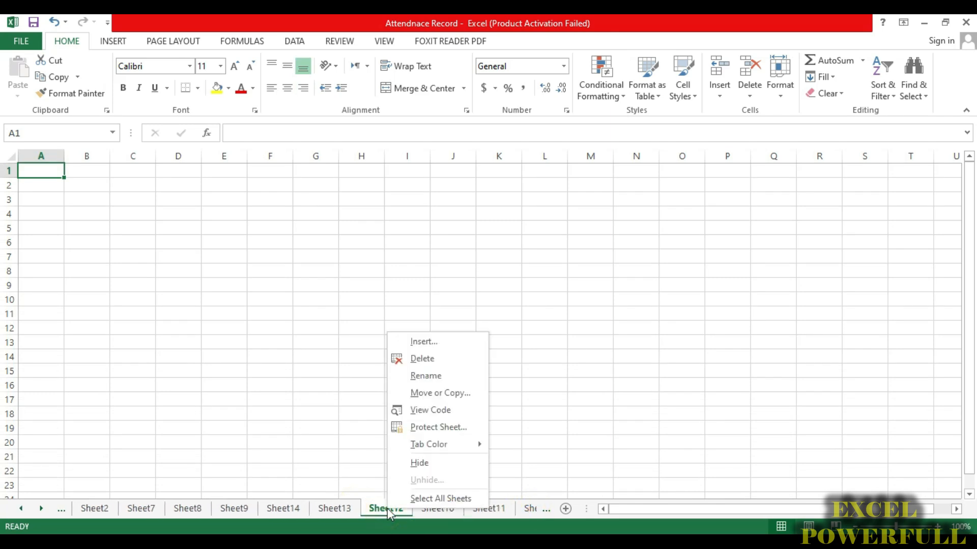
{"action": "left_click", "coordinate": [422, 360]}
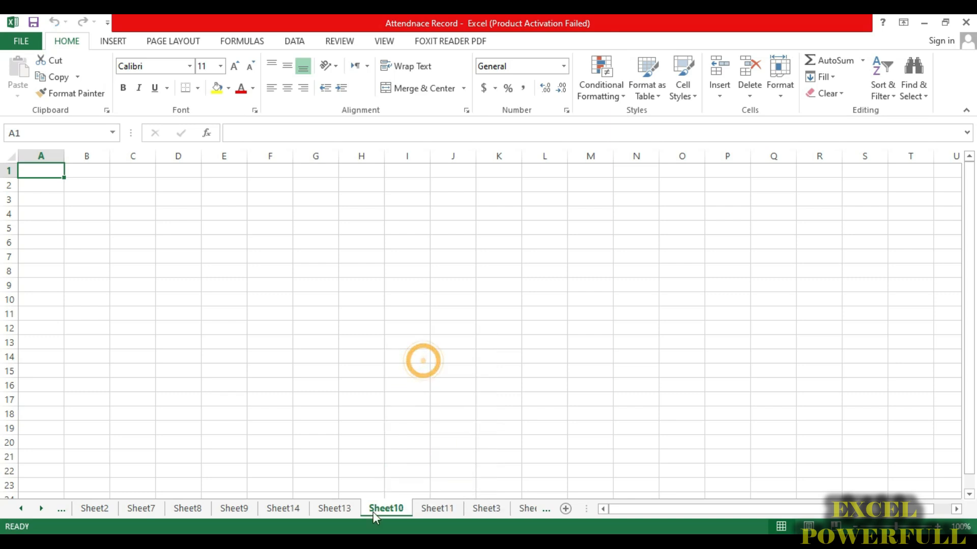
{"action": "right_click", "coordinate": [340, 508]}
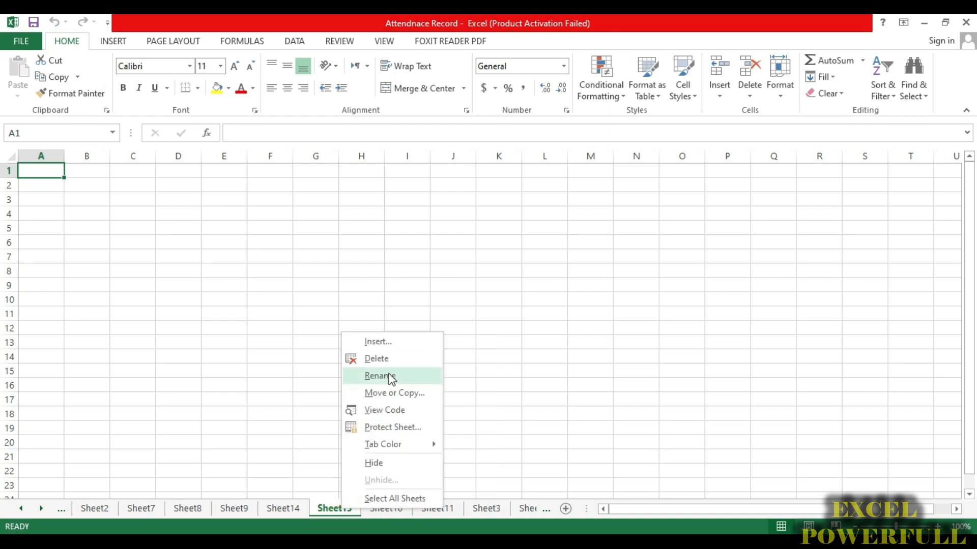
{"action": "left_click", "coordinate": [391, 360]}
{"action": "right_click", "coordinate": [273, 506]}
{"action": "left_click", "coordinate": [319, 355]}
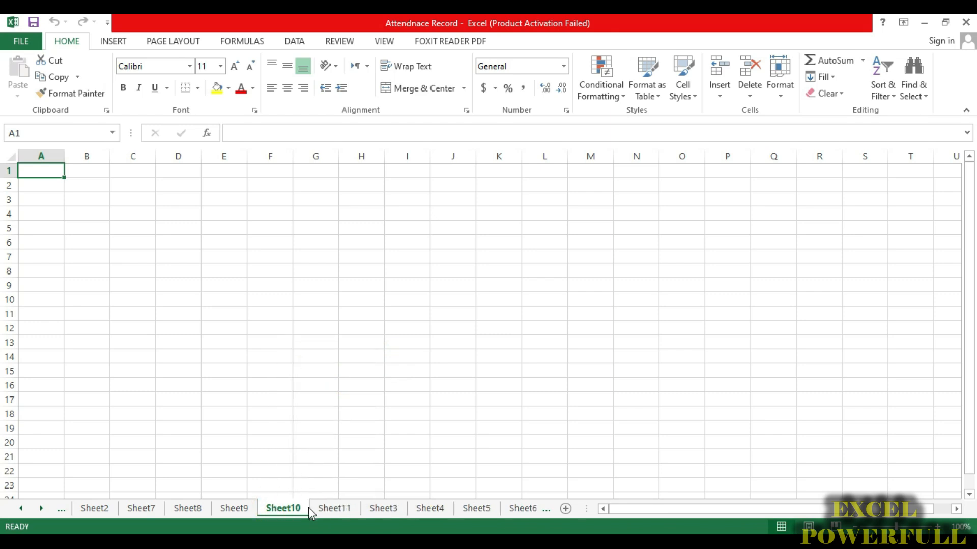
Group the worksheets Sheet8, Sheet9, Sheet10 and Sheet11 and delete them together.
{"action": "left_click", "coordinate": [334, 506]}
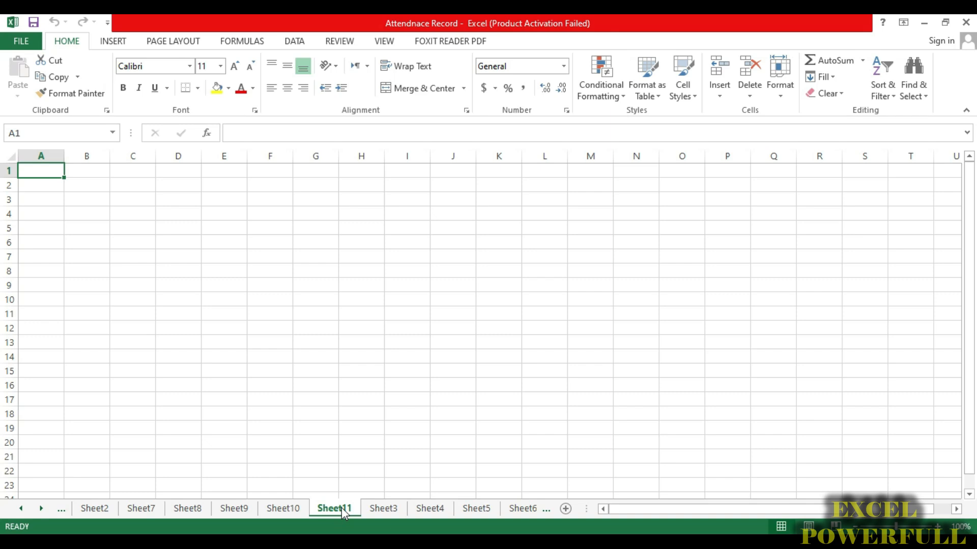
{"action": "left_click", "coordinate": [292, 510], "text": "ctrl"}
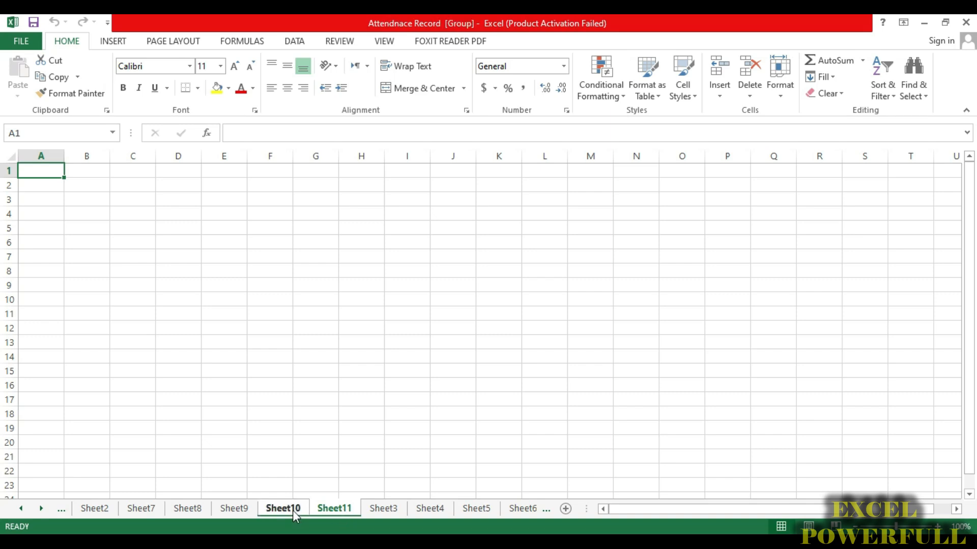
{"action": "left_click", "coordinate": [255, 510], "text": "ctrl"}
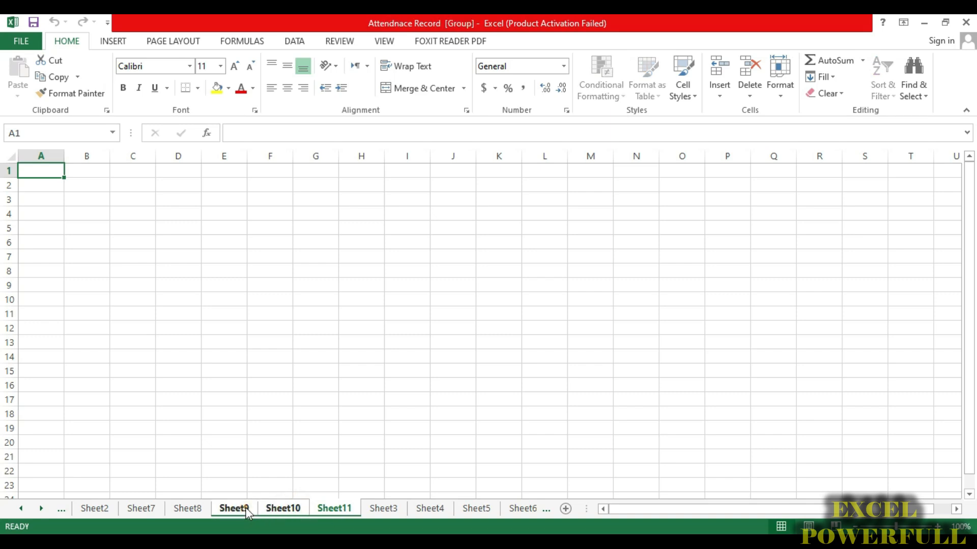
{"action": "left_click", "coordinate": [173, 514], "text": "ctrl"}
{"action": "right_click", "coordinate": [279, 508]}
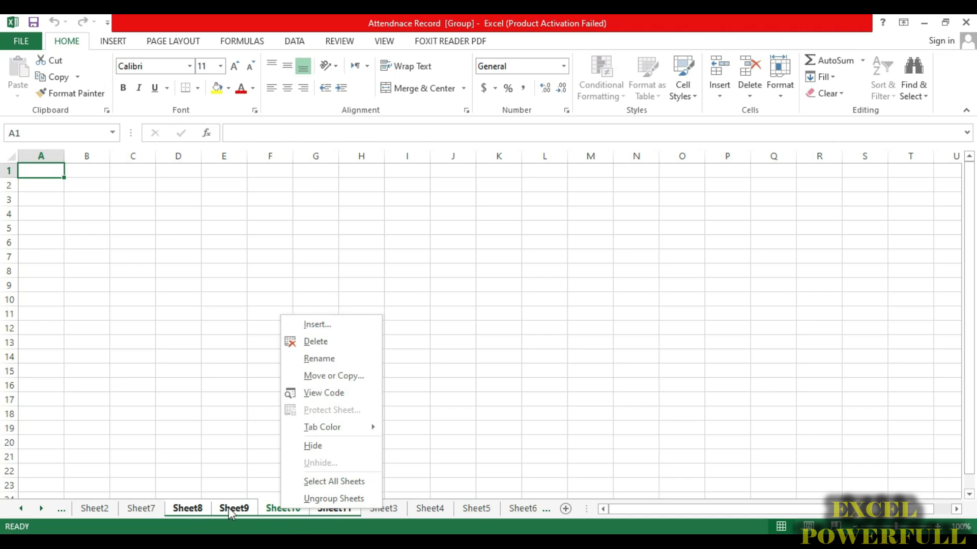
{"action": "left_click", "coordinate": [316, 342]}
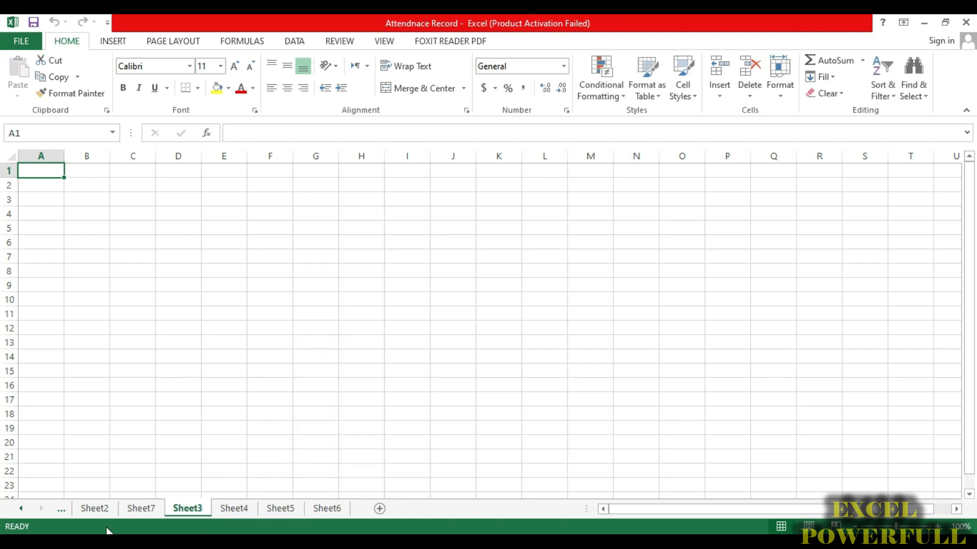
Delete the worksheet Sheet7.
{"action": "left_click", "coordinate": [97, 510]}
{"action": "left_click", "coordinate": [159, 507]}
{"action": "left_click", "coordinate": [20, 509]}
{"action": "right_click", "coordinate": [196, 507]}
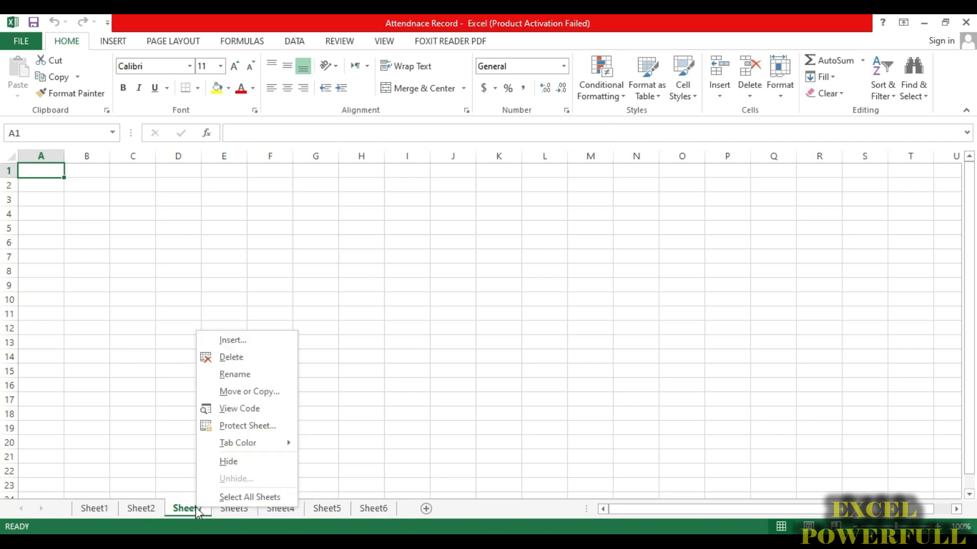
{"action": "left_click", "coordinate": [246, 357]}
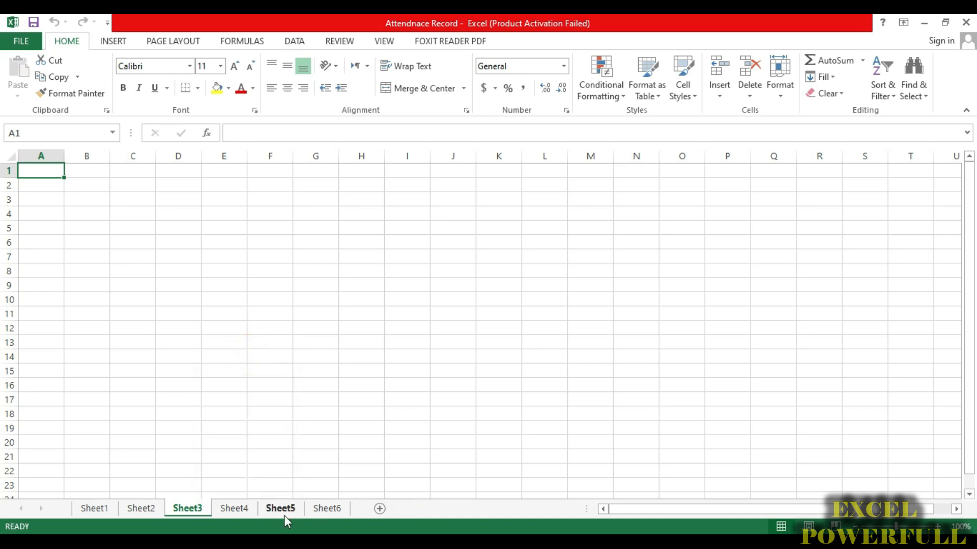
Look through the remaining worksheets, comparing the attendance table on Sheet1 with the contents of the other sheets.
{"action": "left_click", "coordinate": [102, 507]}
{"action": "left_click", "coordinate": [144, 507]}
{"action": "left_click", "coordinate": [96, 509]}
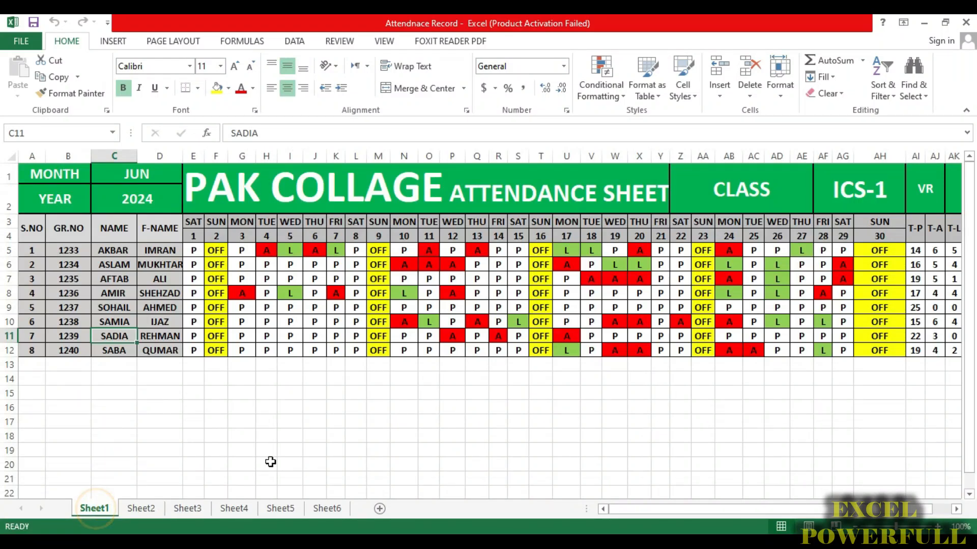
{"action": "left_click", "coordinate": [327, 509]}
{"action": "left_click", "coordinate": [262, 509]}
{"action": "left_click", "coordinate": [206, 509]}
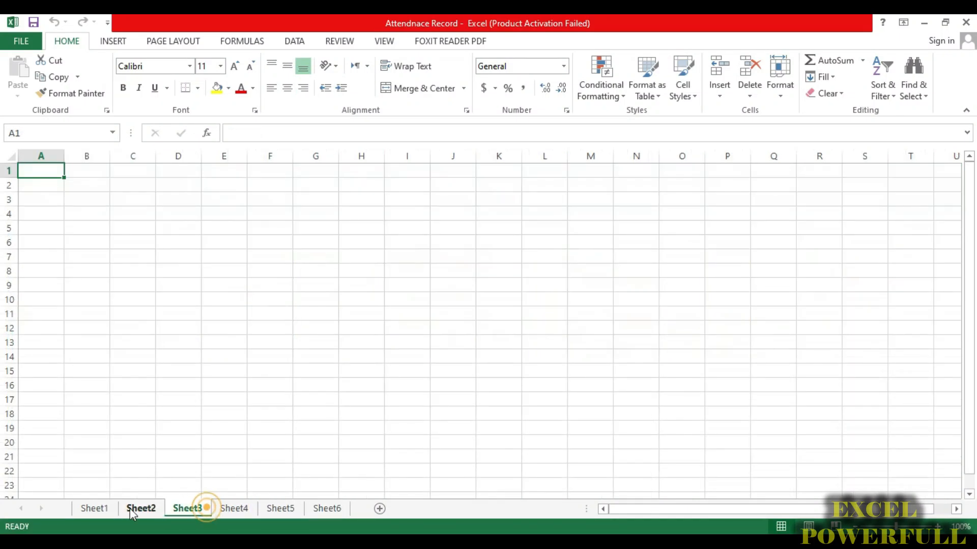
{"action": "left_click", "coordinate": [98, 508]}
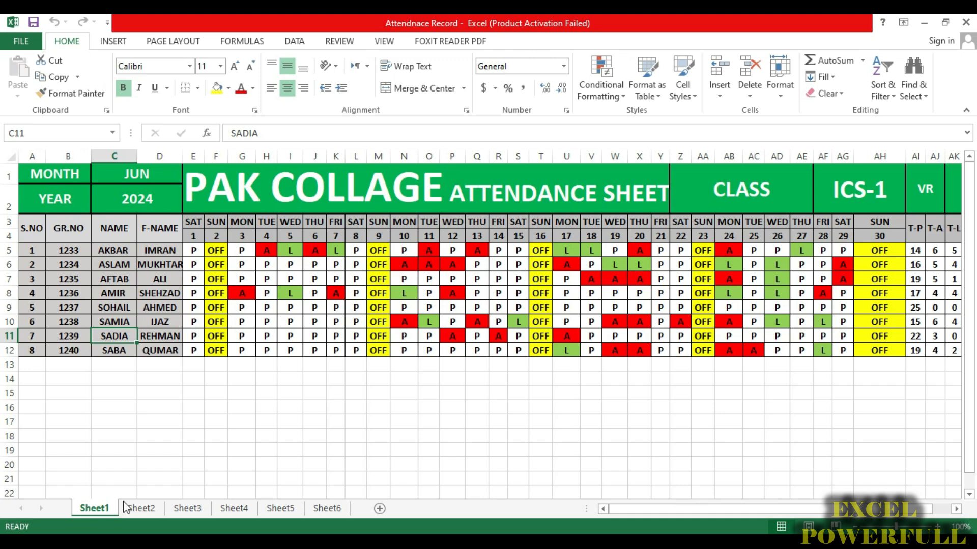
{"action": "left_click", "coordinate": [141, 508]}
{"action": "left_click", "coordinate": [88, 508]}
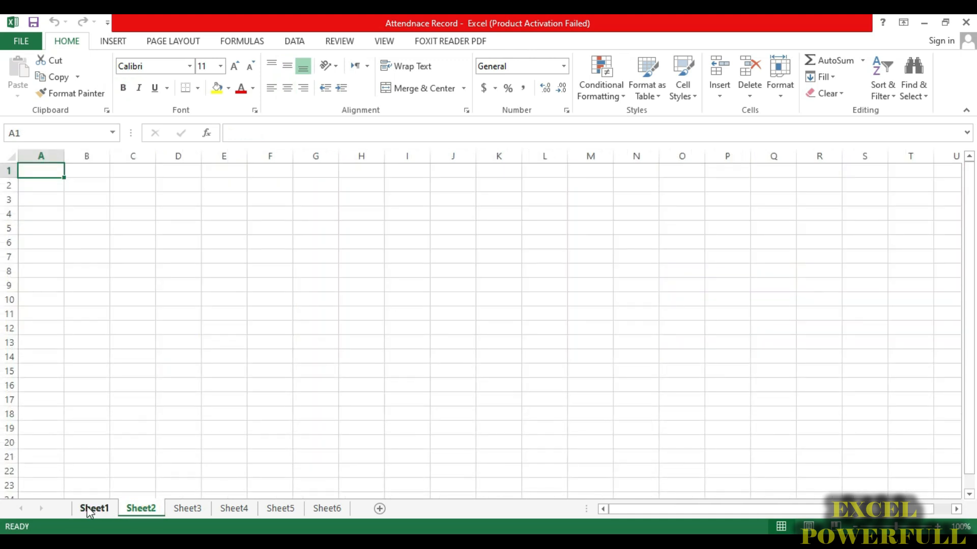
{"action": "left_click", "coordinate": [142, 512]}
{"action": "left_click", "coordinate": [88, 508]}
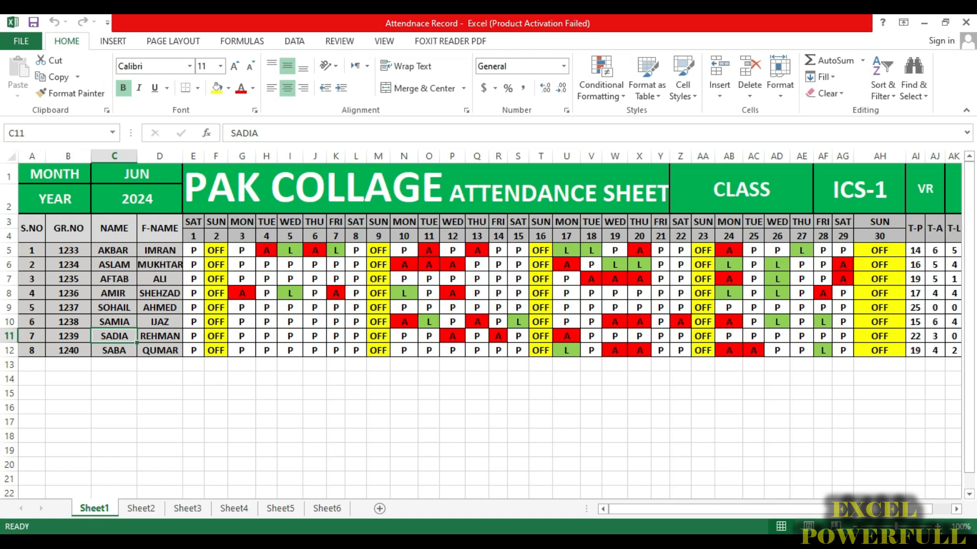
Copy the entire contents of Sheet1, with formatting and column widths, onto Sheet2.
{"action": "left_click", "coordinate": [938, 527]}
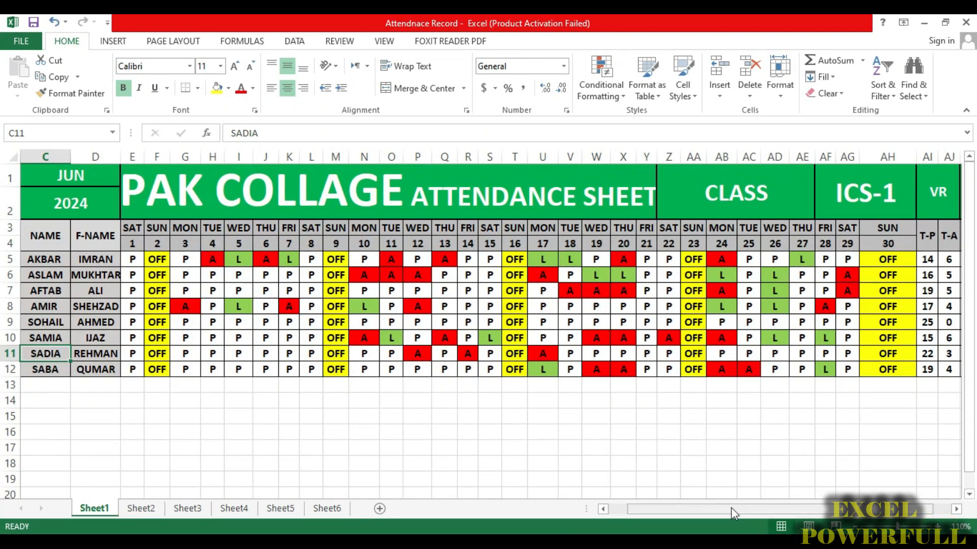
{"action": "left_click_drag", "start_coordinate": [731, 508], "coordinate": [713, 507]}
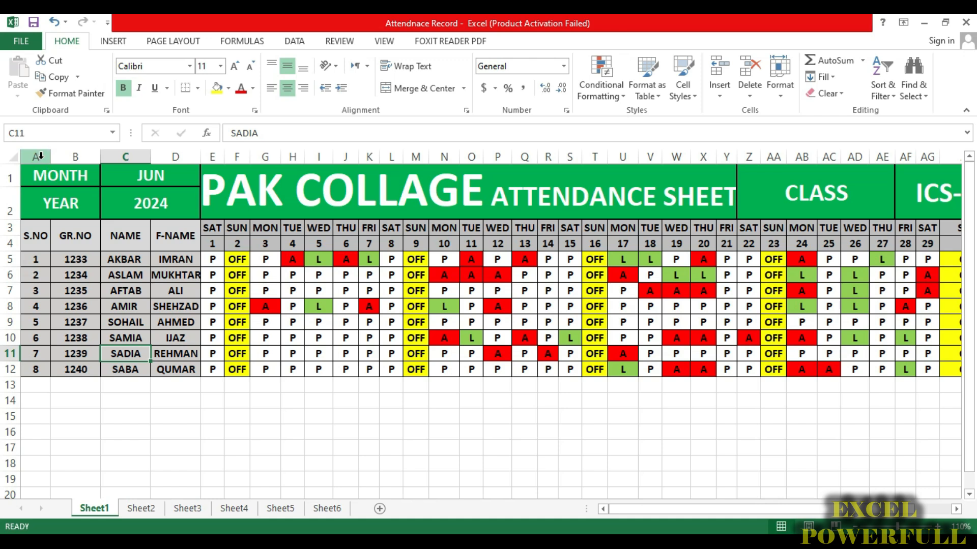
{"action": "left_click", "coordinate": [11, 156]}
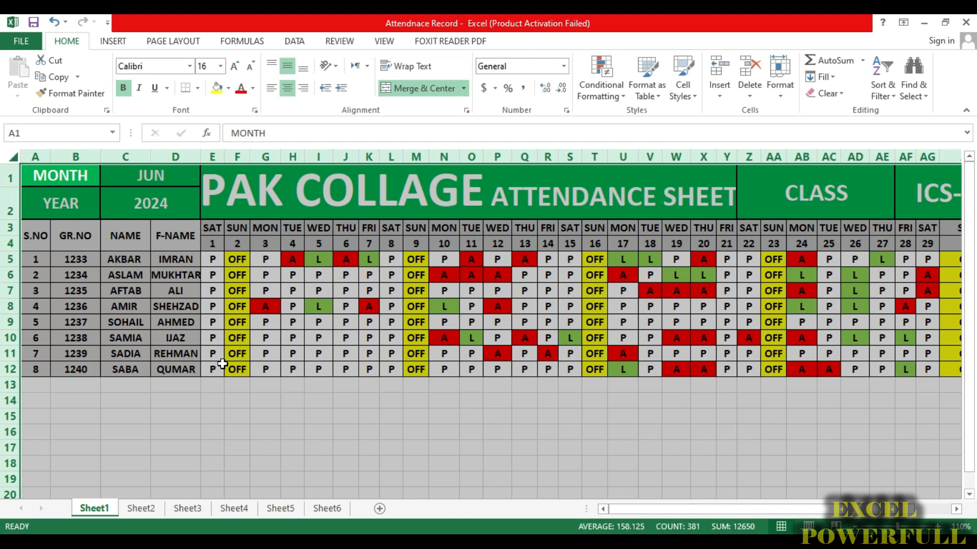
{"action": "key", "text": "ctrl+c"}
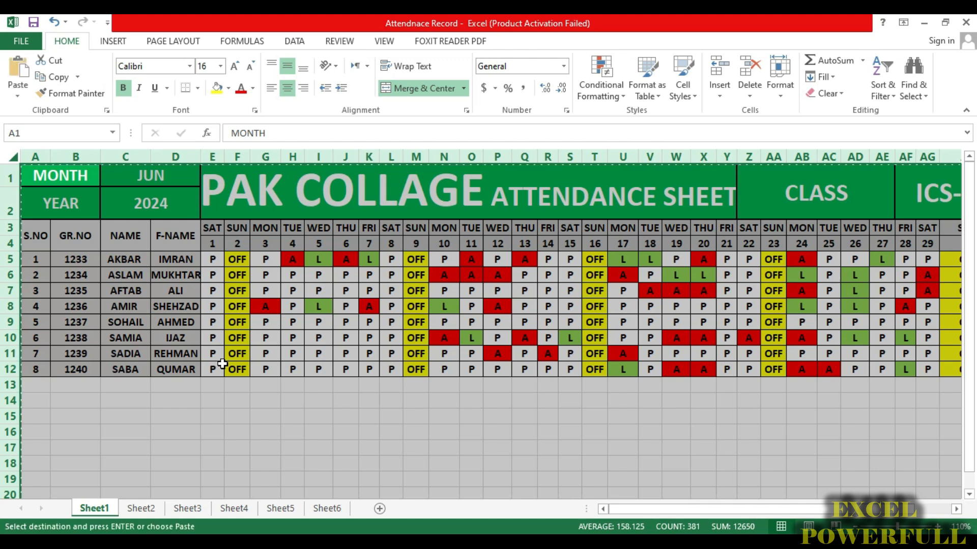
{"action": "left_click", "coordinate": [155, 509]}
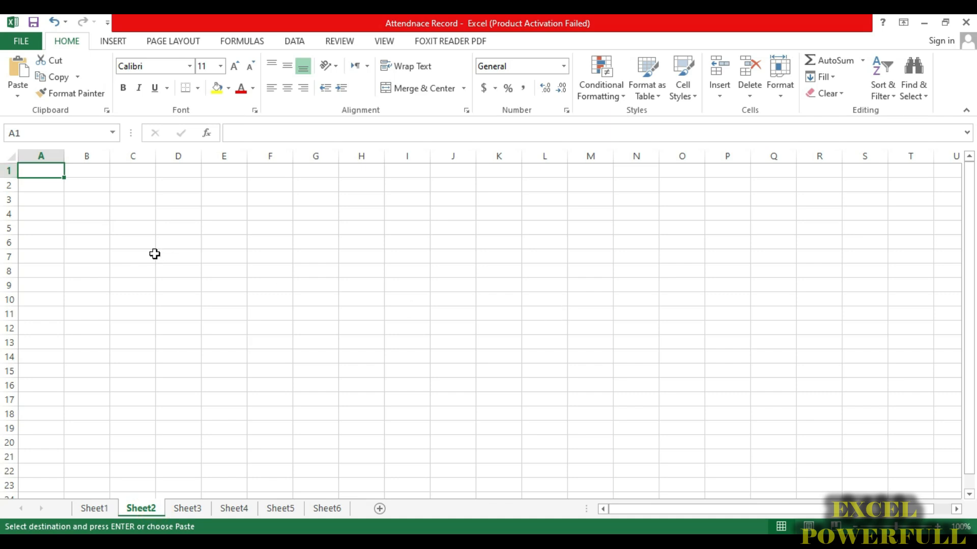
{"action": "left_click", "coordinate": [6, 155]}
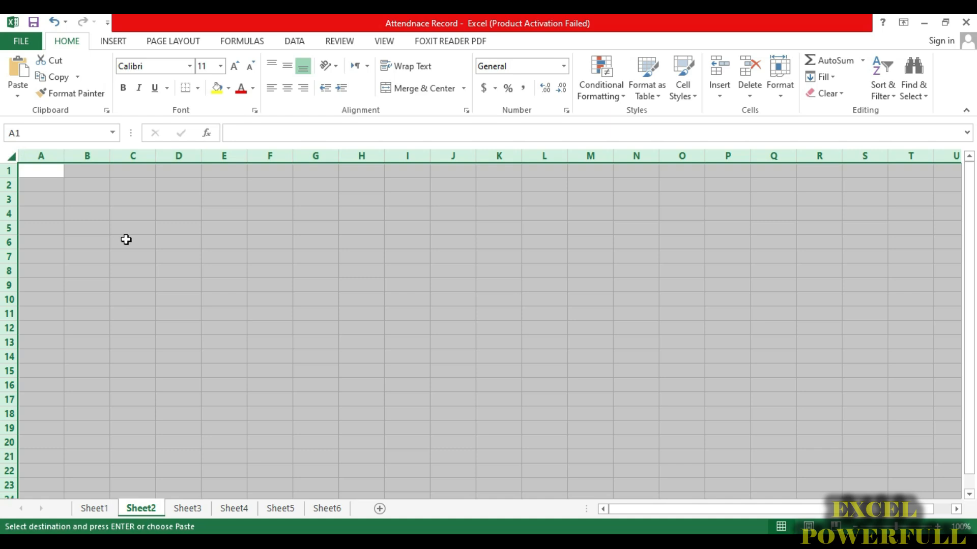
{"action": "key", "text": "ctrl+v"}
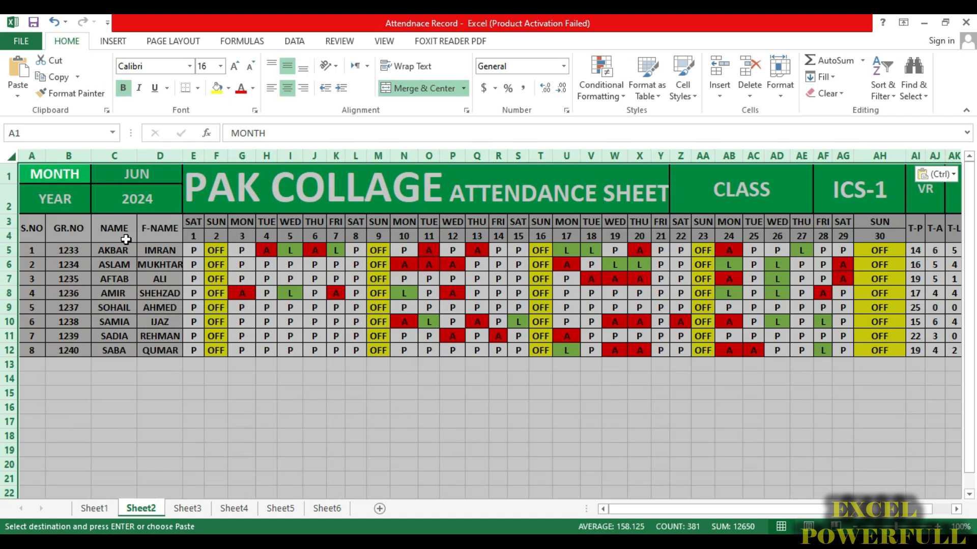
Copy the whole Sheet1 attendance sheet again and paste it over all cells of Sheet3.
{"action": "left_click", "coordinate": [95, 509]}
{"action": "left_click", "coordinate": [142, 508]}
{"action": "left_click", "coordinate": [183, 510]}
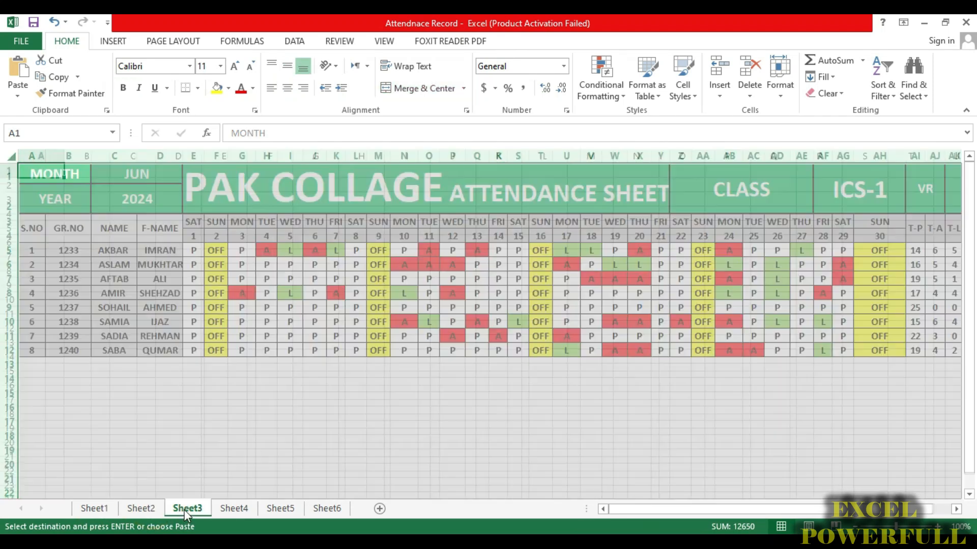
{"action": "left_click", "coordinate": [89, 509]}
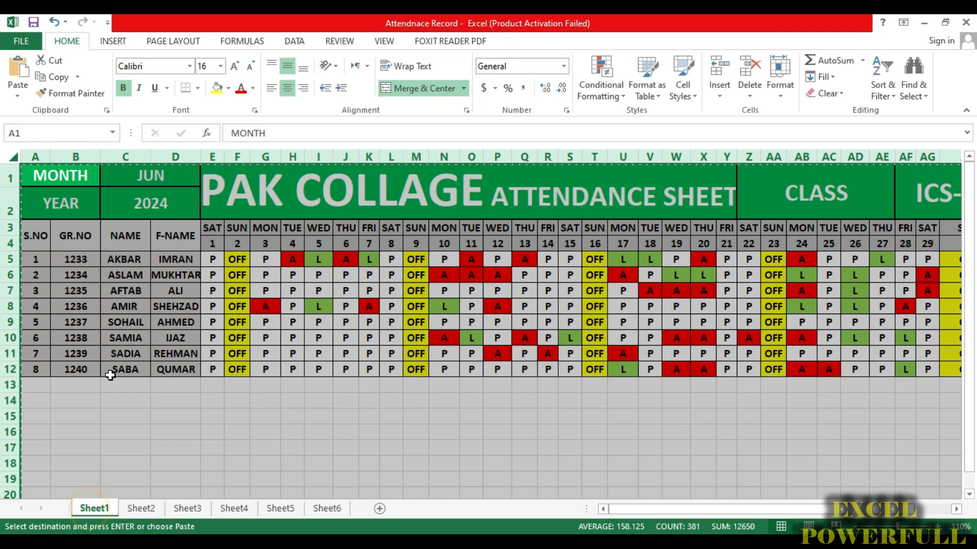
{"action": "key", "text": "Escape"}
{"action": "key", "text": "ctrl+c"}
{"action": "left_click", "coordinate": [196, 512]}
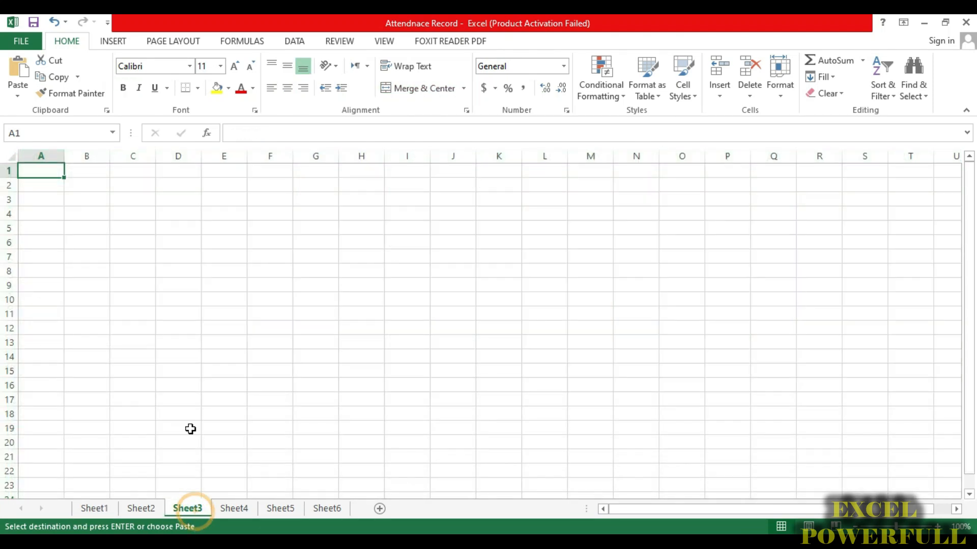
{"action": "left_click", "coordinate": [10, 159]}
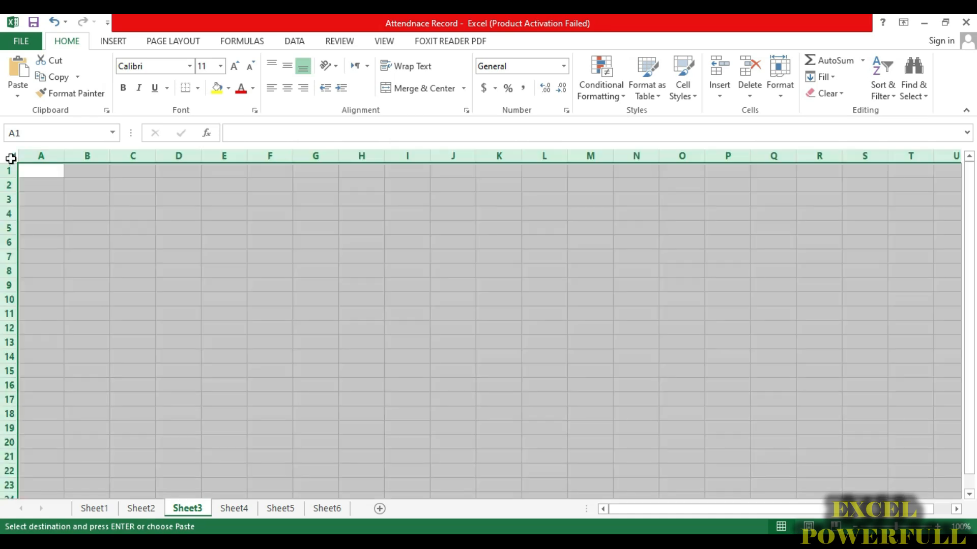
{"action": "key", "text": "ctrl+v"}
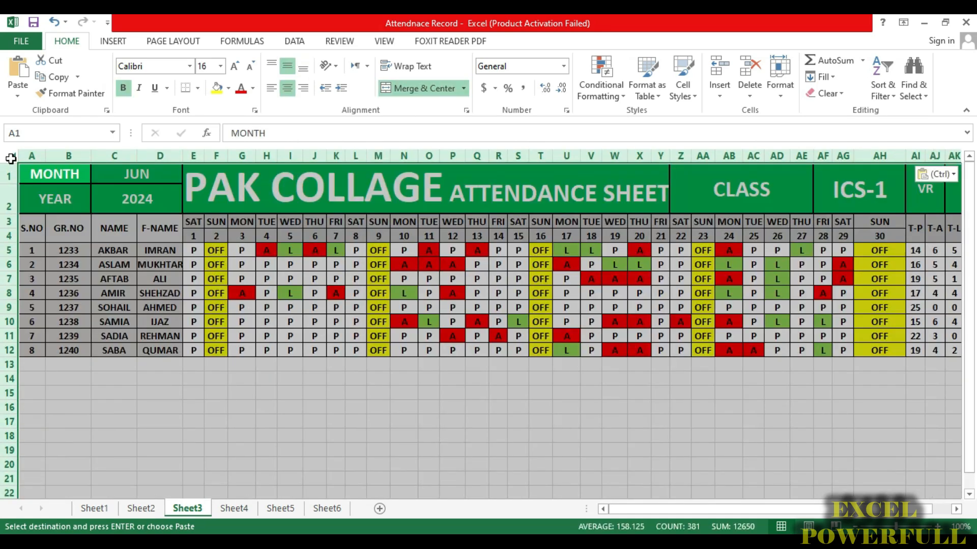
Paste the copied Sheet1 attendance sheet over all cells of Sheet4.
{"action": "left_click", "coordinate": [95, 508]}
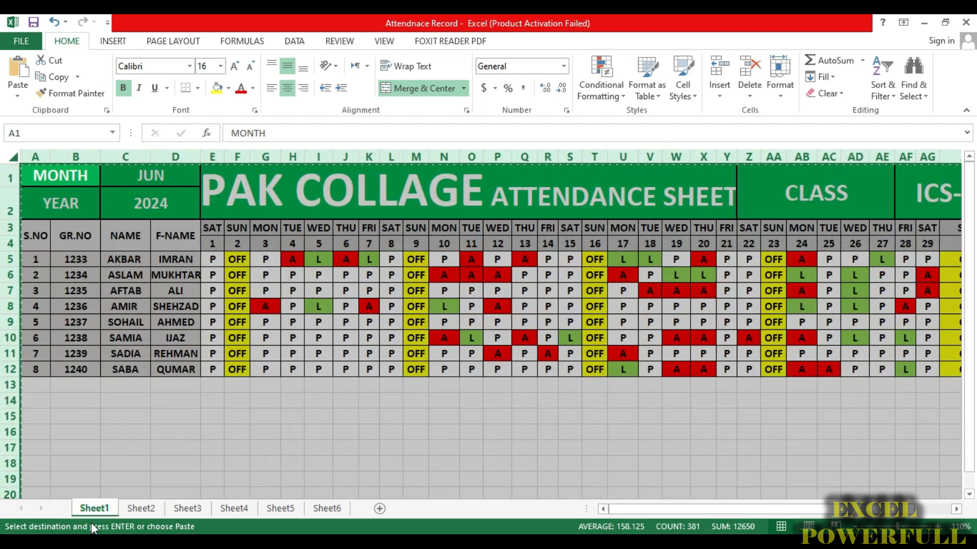
{"action": "left_click", "coordinate": [186, 510]}
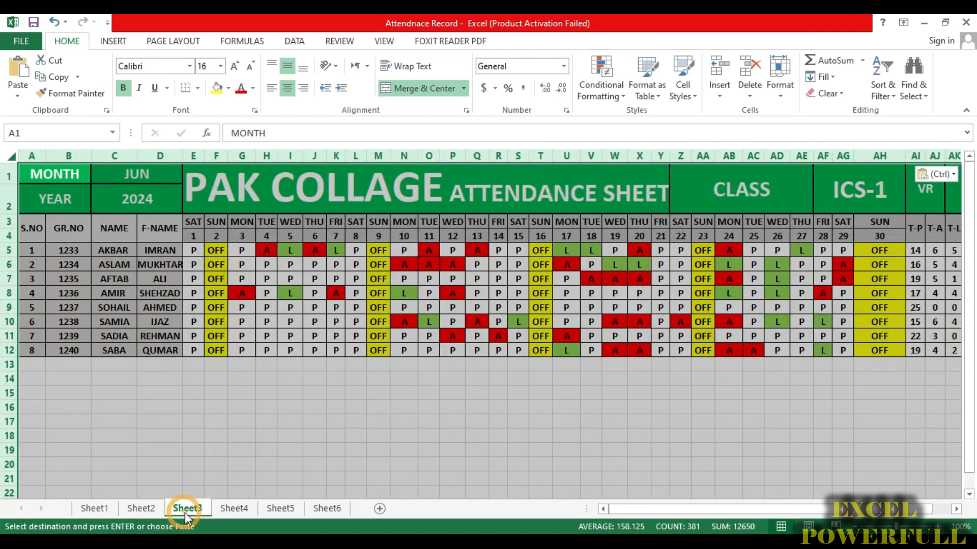
{"action": "left_click", "coordinate": [234, 509]}
{"action": "left_click", "coordinate": [10, 158]}
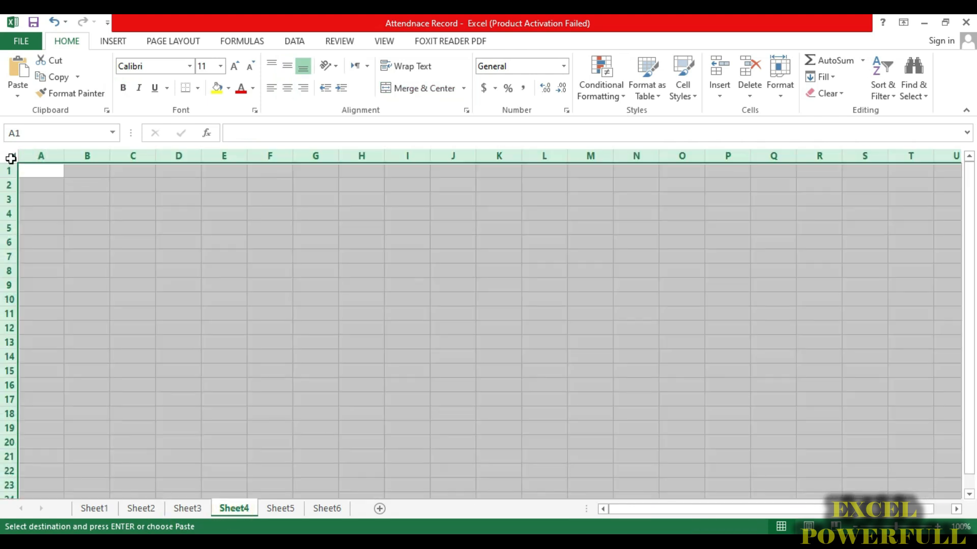
{"action": "key", "text": "ctrl+v"}
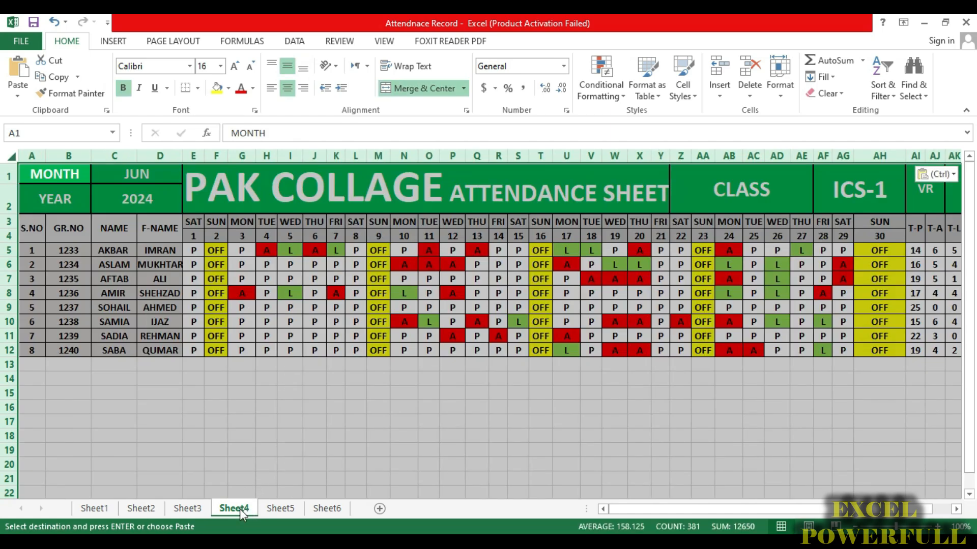
Review Sheet1 through Sheet6 to check which worksheets contain the attendance table, and return to Sheet1.
{"action": "left_click", "coordinate": [100, 508]}
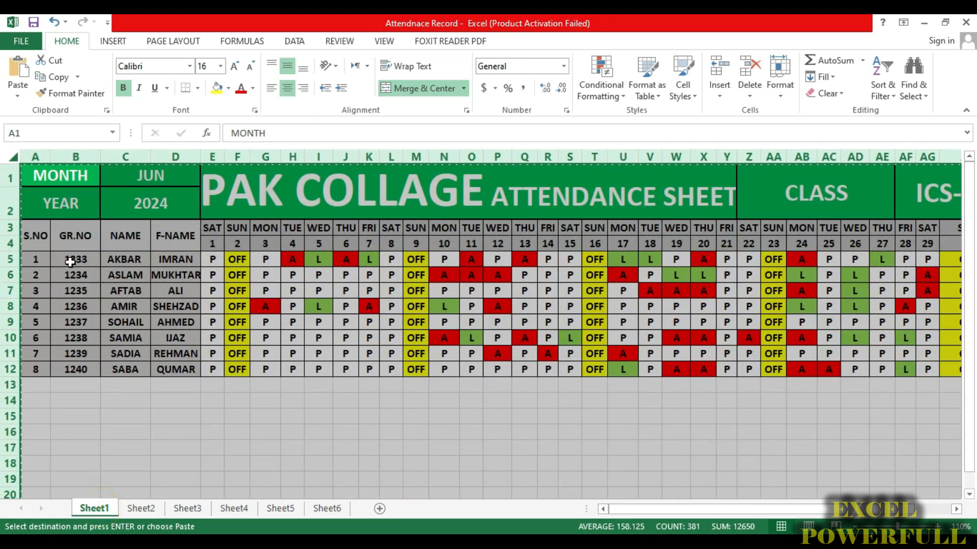
{"action": "left_click", "coordinate": [141, 508]}
{"action": "left_click", "coordinate": [182, 508]}
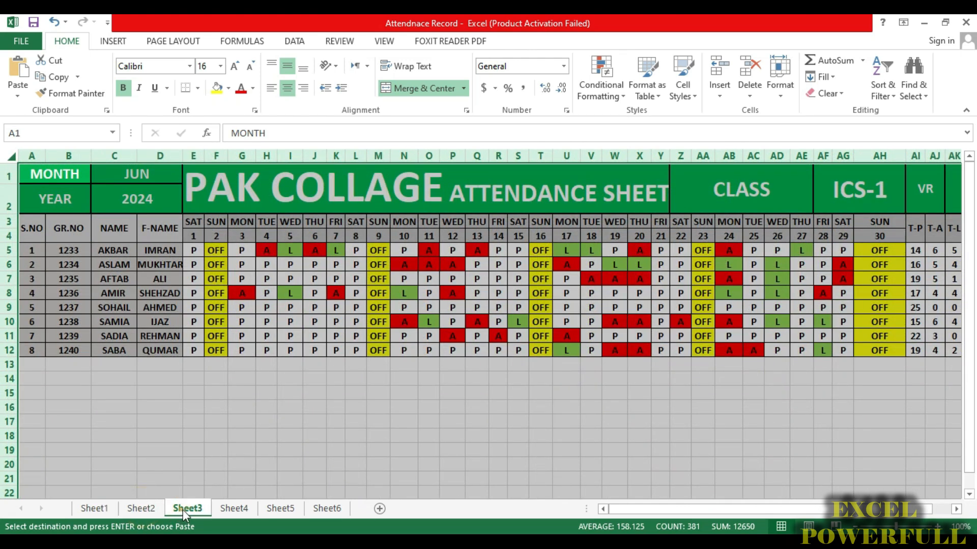
{"action": "left_click", "coordinate": [238, 509]}
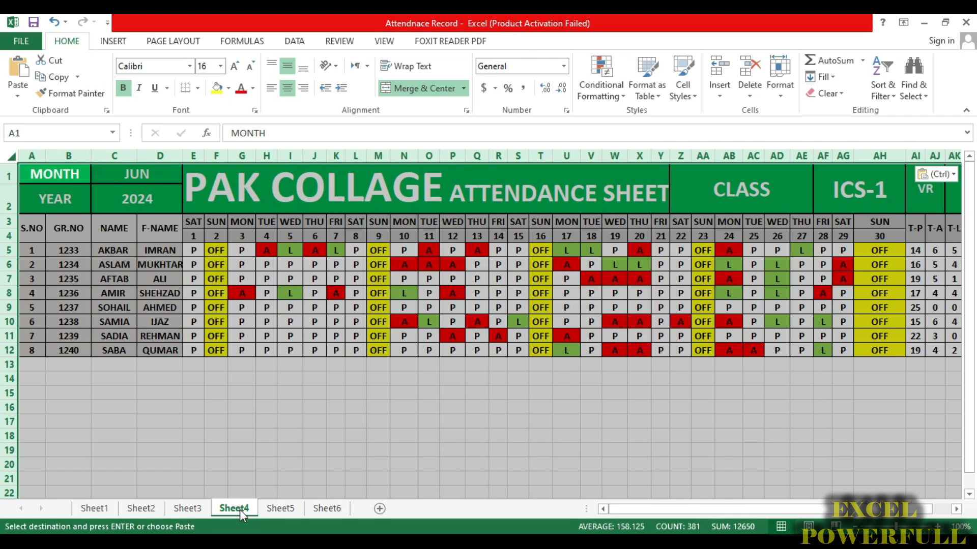
{"action": "left_click", "coordinate": [331, 509]}
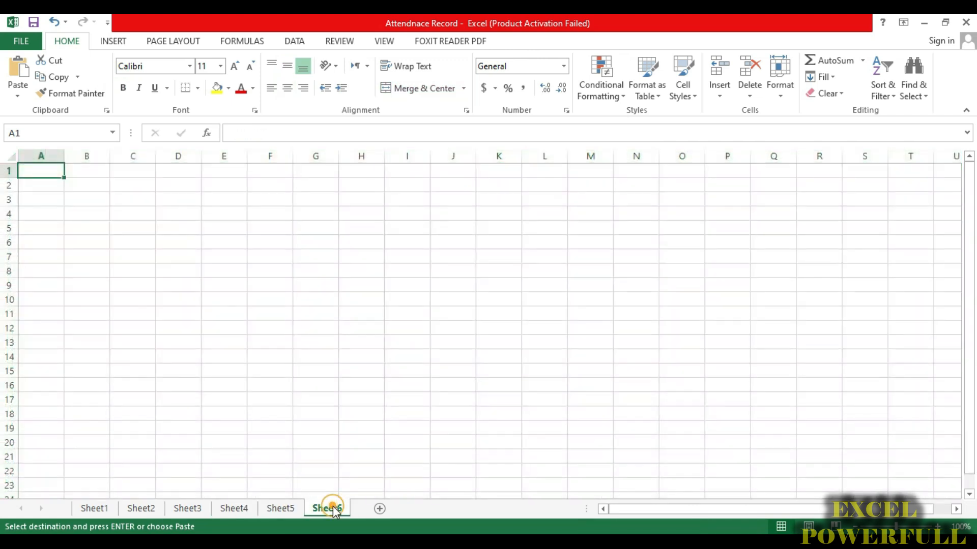
{"action": "mouse_move", "coordinate": [281, 510]}
{"action": "left_mouse_down"}
{"action": "mouse_move", "coordinate": [354, 509]}
{"action": "mouse_move", "coordinate": [308, 490]}
{"action": "mouse_move", "coordinate": [274, 499]}
{"action": "mouse_move", "coordinate": [279, 506]}
{"action": "left_mouse_up"}
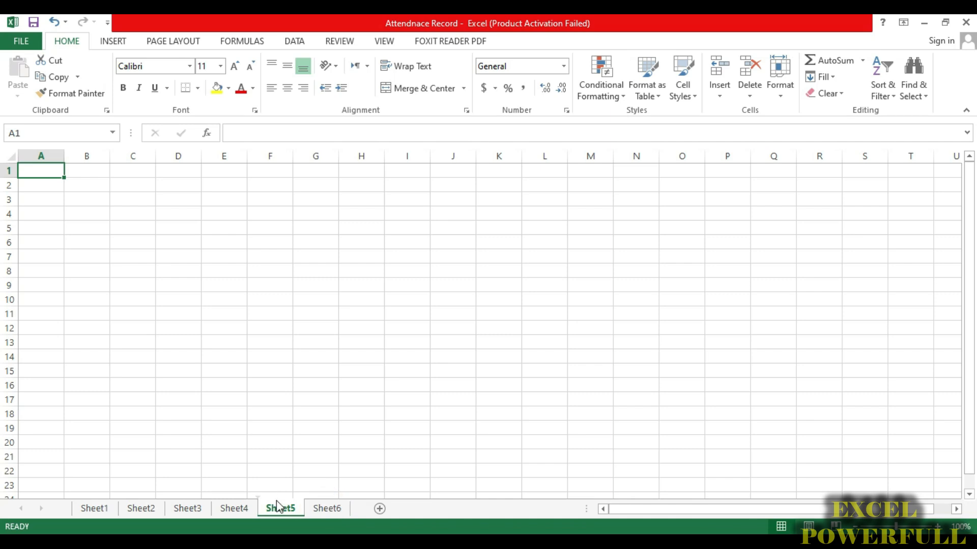
{"action": "left_click", "coordinate": [89, 508]}
{"action": "left_click", "coordinate": [142, 509]}
{"action": "left_click", "coordinate": [187, 509]}
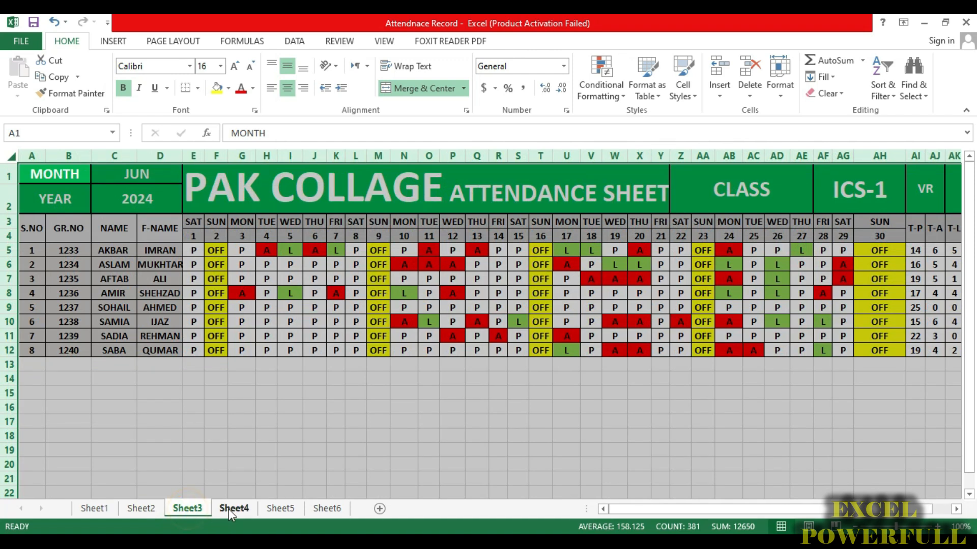
{"action": "left_click", "coordinate": [99, 510]}
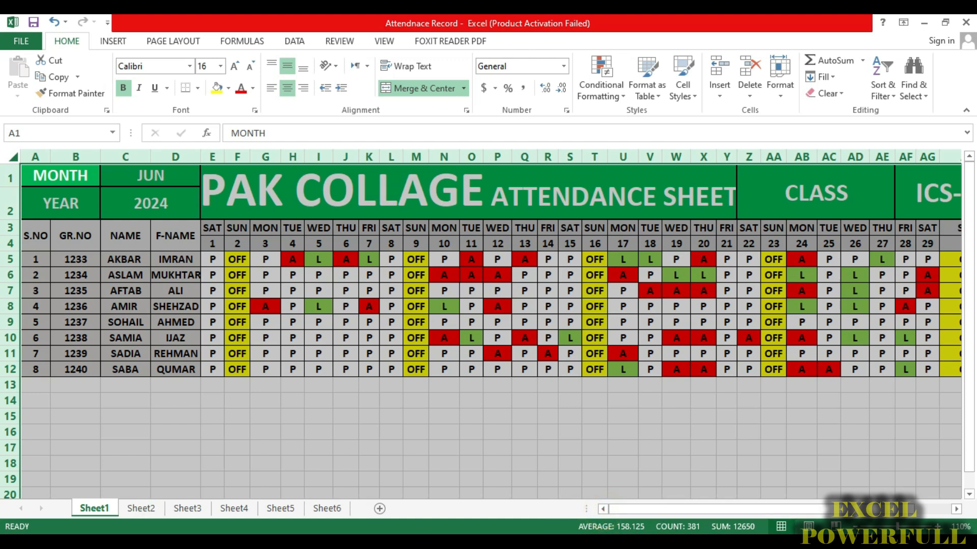
Rename the Sheet1 worksheet as ICS-1.
{"action": "left_click", "coordinate": [856, 527]}
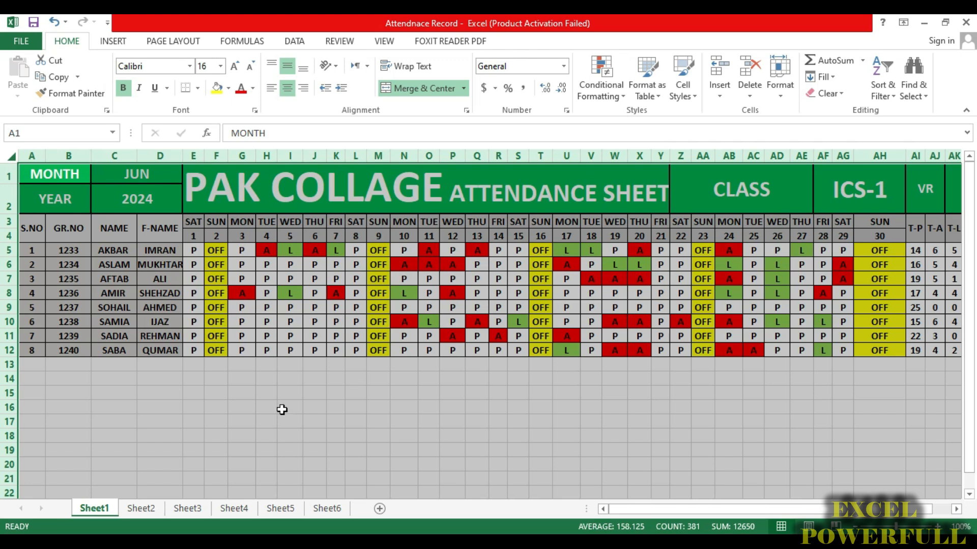
{"action": "left_click", "coordinate": [148, 508]}
{"action": "left_click", "coordinate": [200, 509]}
{"action": "left_click", "coordinate": [240, 508]}
{"action": "left_click", "coordinate": [108, 510]}
{"action": "right_click", "coordinate": [96, 509]}
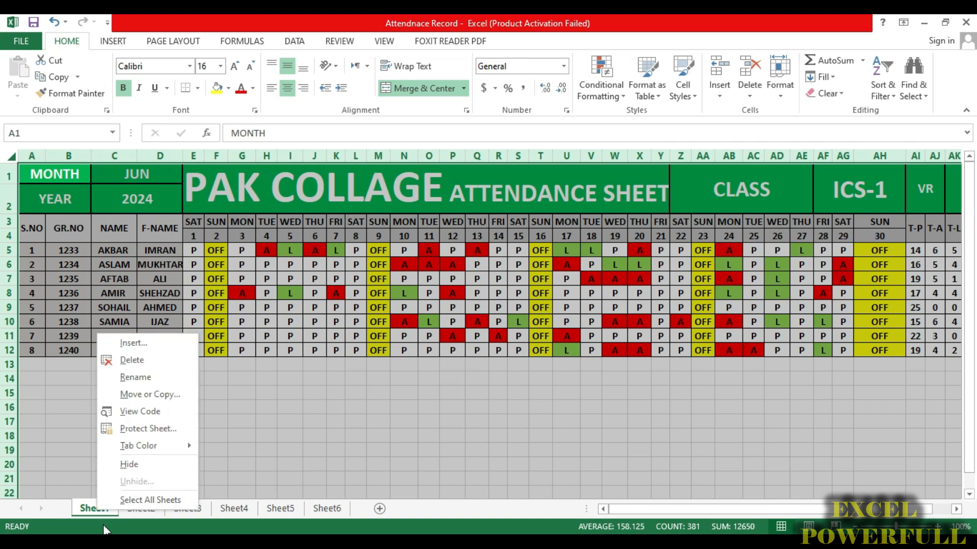
{"action": "left_click", "coordinate": [147, 379]}
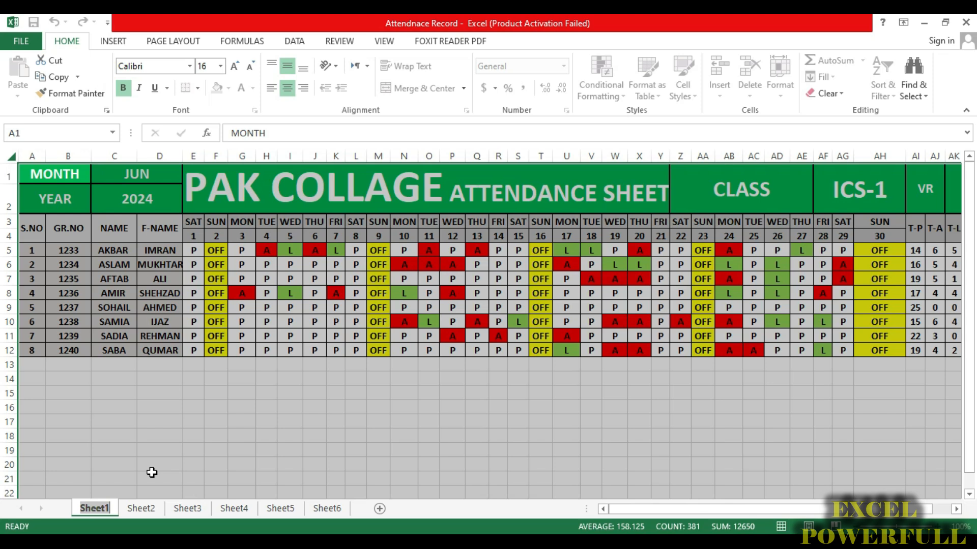
{"action": "type", "text": "IC"}
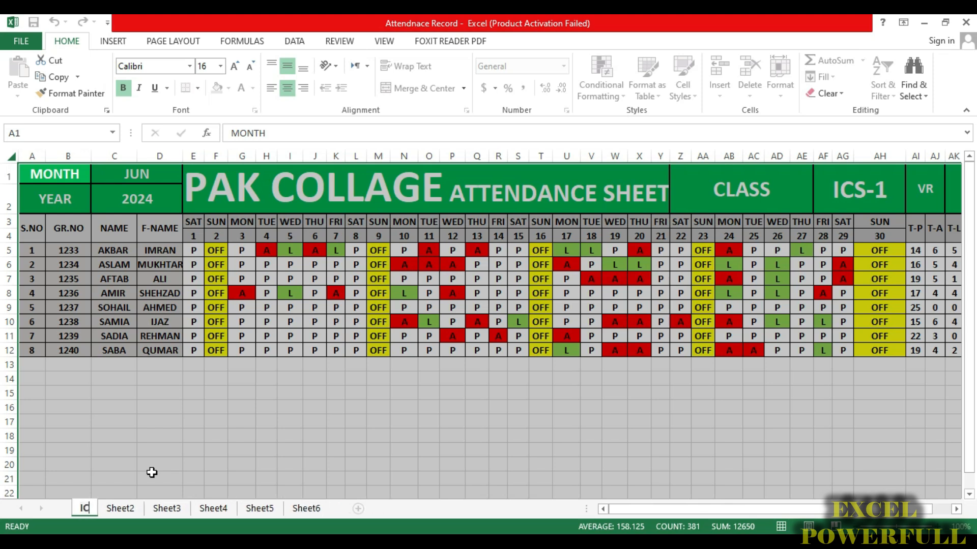
{"action": "type", "text": "S-1"}
{"action": "key", "text": "Return"}
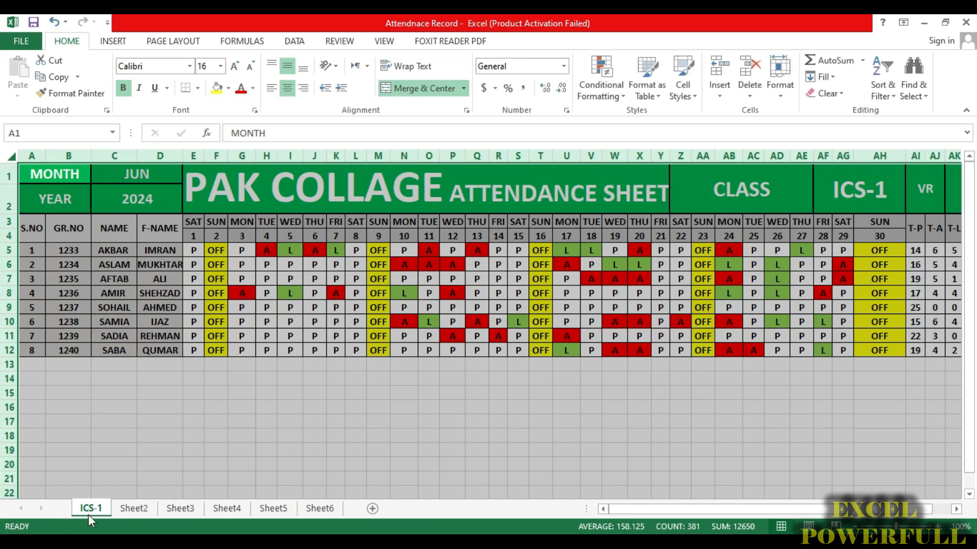
Rename the Sheet2 worksheet as FA-1.
{"action": "left_click", "coordinate": [131, 511]}
{"action": "left_click", "coordinate": [92, 508]}
{"action": "left_click", "coordinate": [132, 510]}
{"action": "right_click", "coordinate": [133, 511]}
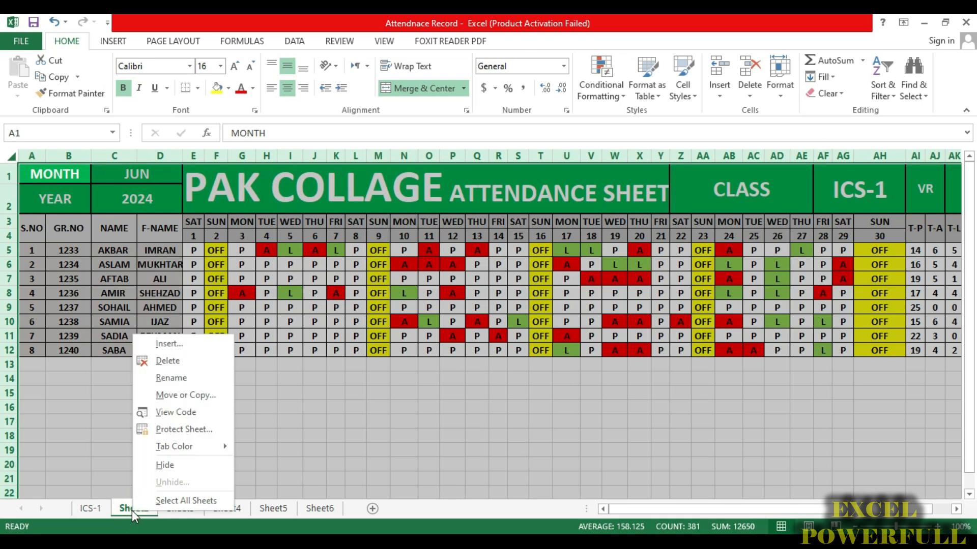
{"action": "left_click", "coordinate": [172, 377]}
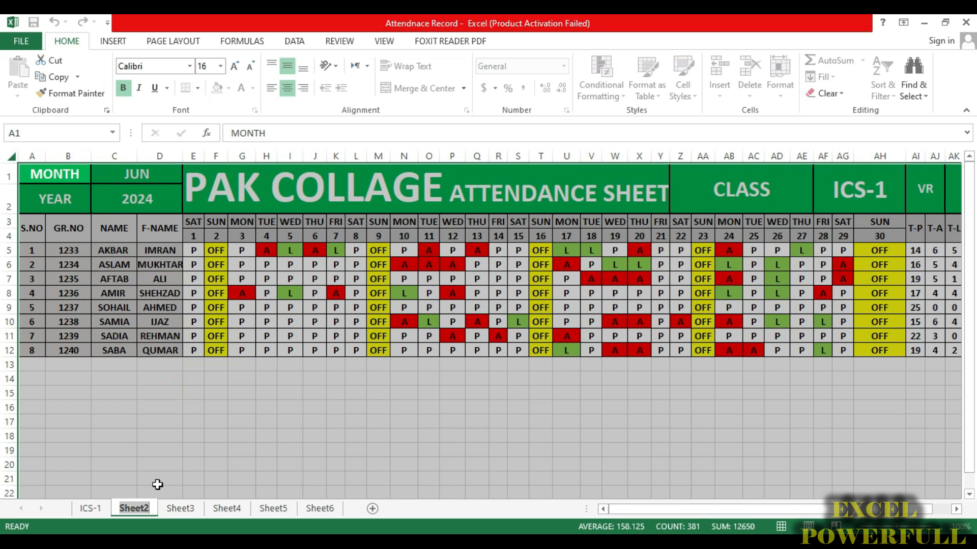
{"action": "type", "text": "FA-1"}
{"action": "key", "text": "Return"}
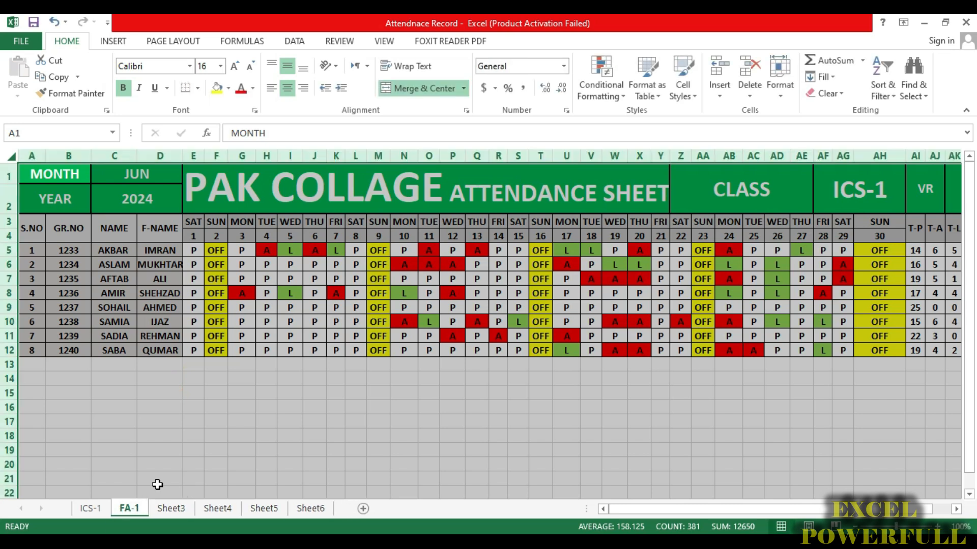
Change the class name in the header of the FA-1 sheet to FA-1.
{"action": "left_click", "coordinate": [90, 508]}
{"action": "left_click", "coordinate": [133, 508]}
{"action": "left_click", "coordinate": [868, 200]}
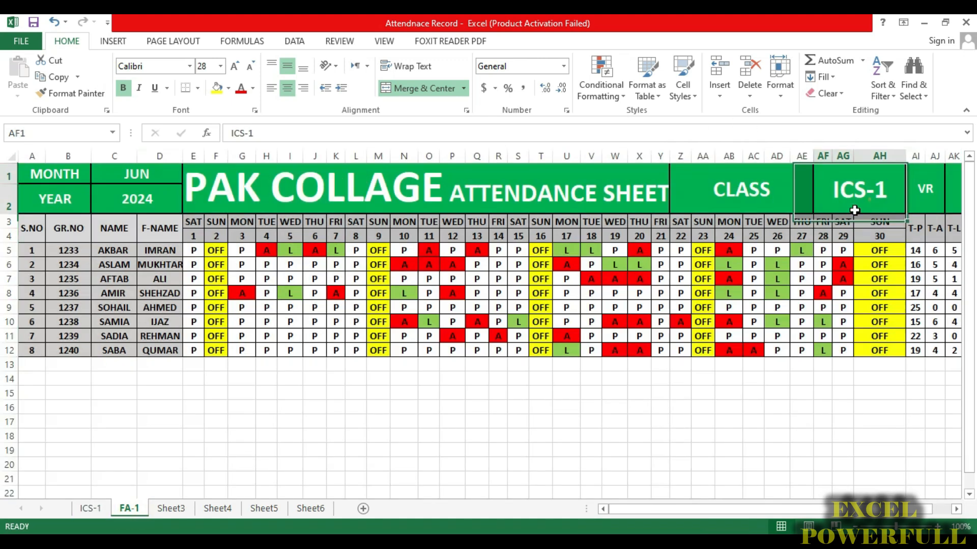
{"action": "double_click", "coordinate": [856, 191]}
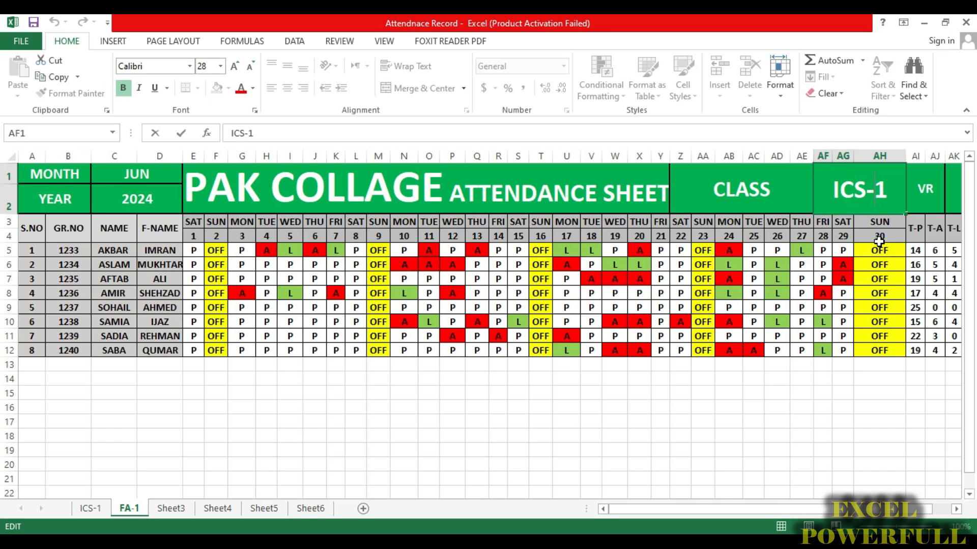
{"action": "key", "text": "BackSpace"}
{"action": "key", "text": "BackSpace"}
{"action": "key", "text": "BackSpace"}
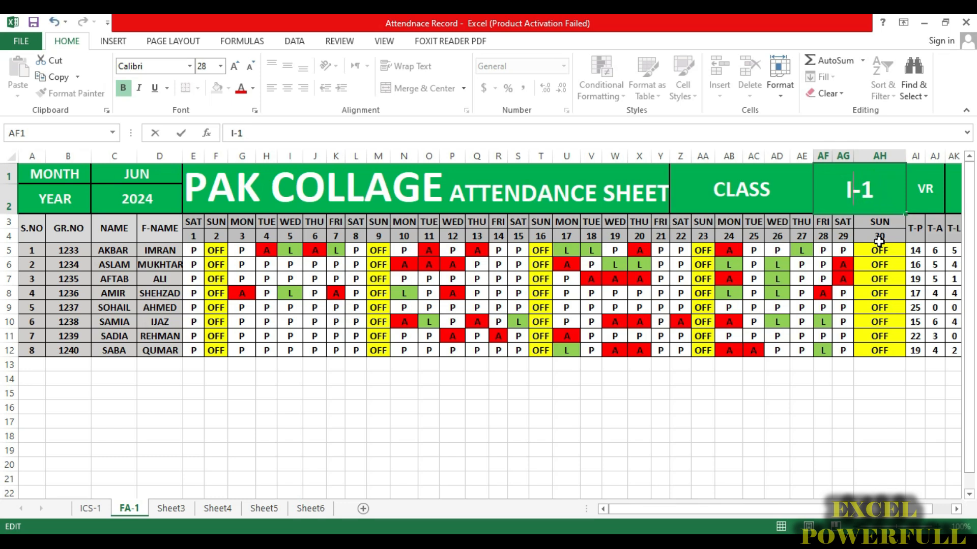
{"action": "type", "text": "FA"}
{"action": "key", "text": "Return"}
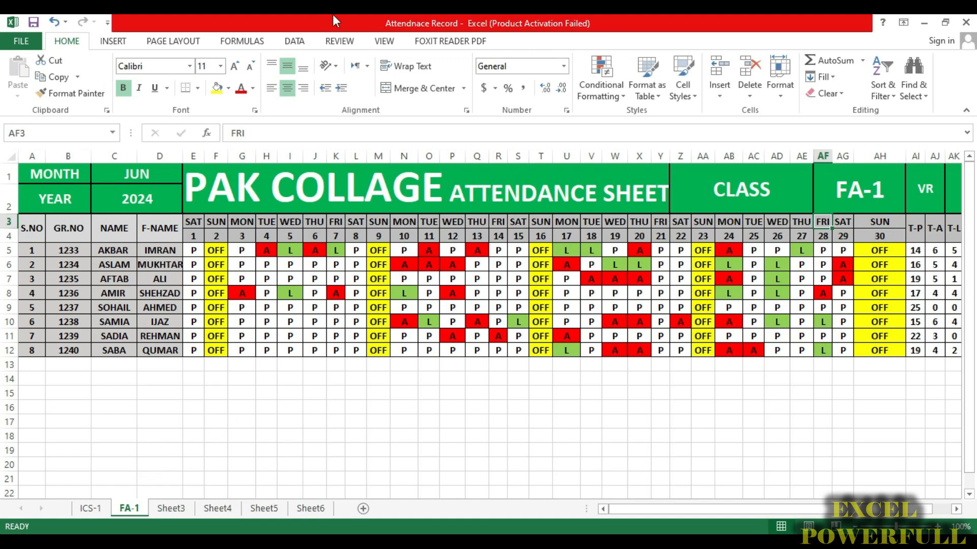
Rename the Sheet3 worksheet as B.COM-1.
{"action": "left_click", "coordinate": [92, 514]}
{"action": "left_click", "coordinate": [124, 511]}
{"action": "left_click", "coordinate": [174, 509]}
{"action": "right_click", "coordinate": [174, 509]}
{"action": "left_click", "coordinate": [230, 374]}
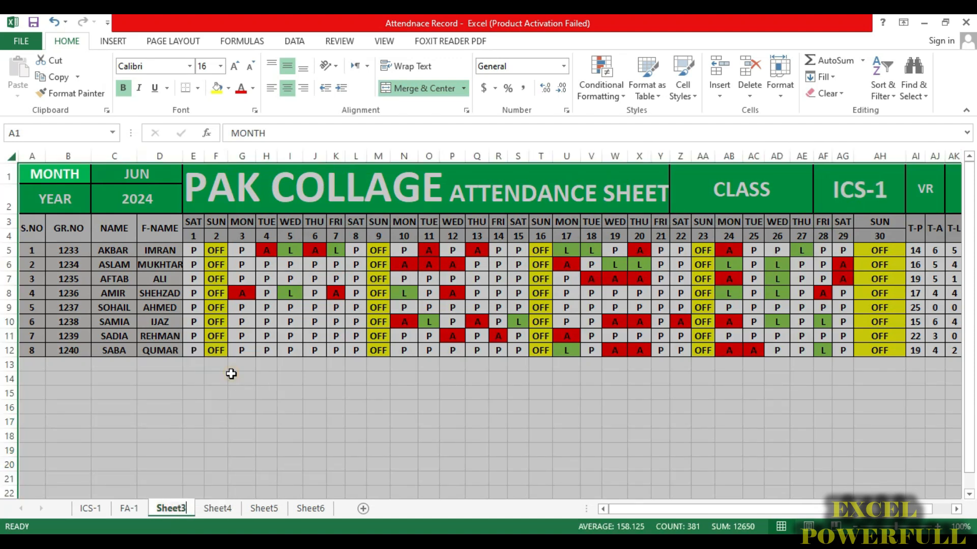
{"action": "type", "text": "B.COM-1"}
{"action": "key", "text": "Return"}
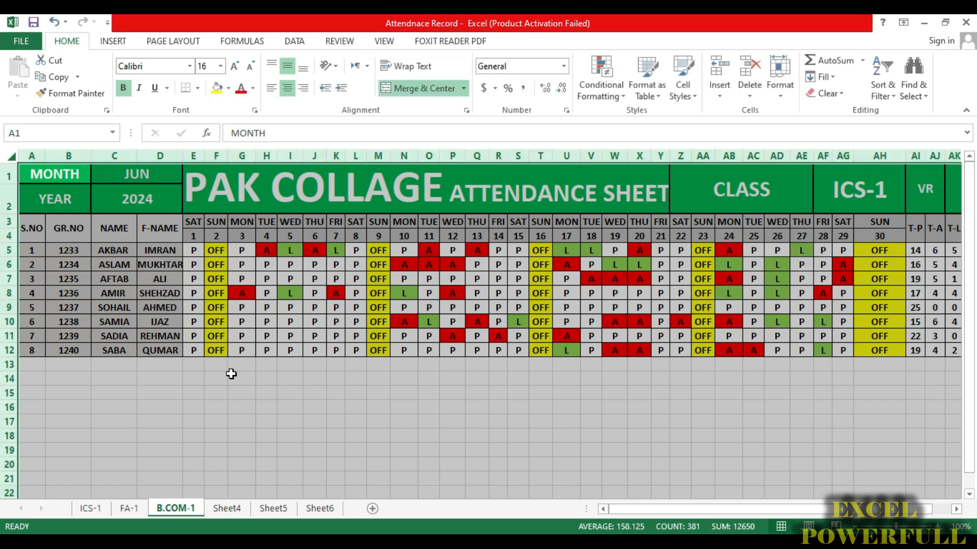
Rename the Sheet4 worksheet as MED-1.
{"action": "right_click", "coordinate": [225, 509]}
{"action": "left_click", "coordinate": [276, 374]}
{"action": "type", "text": "MED-1"}
{"action": "key", "text": "Return"}
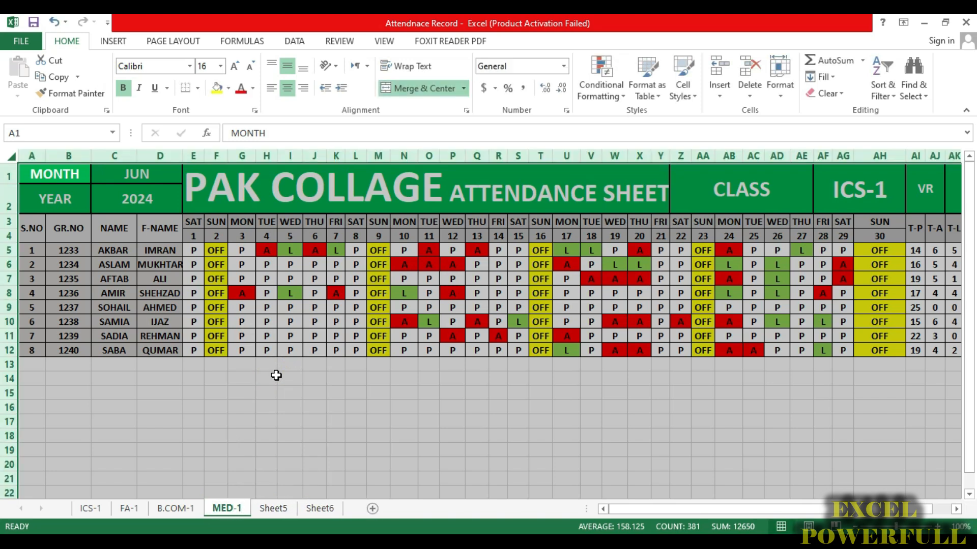
Change the class name in the header of the B.COM-1 sheet to B.COM-1.
{"action": "left_click", "coordinate": [127, 509]}
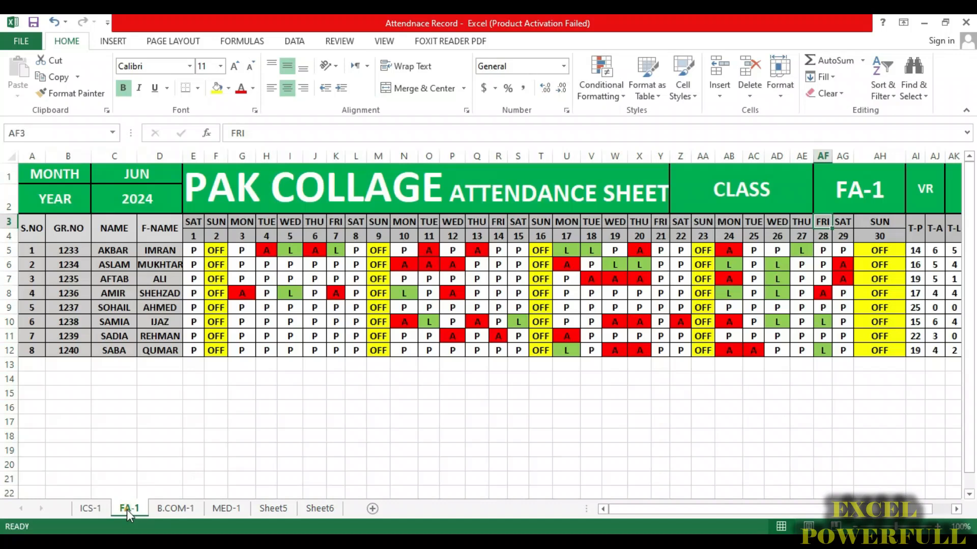
{"action": "left_click", "coordinate": [161, 508]}
{"action": "double_click", "coordinate": [866, 205]}
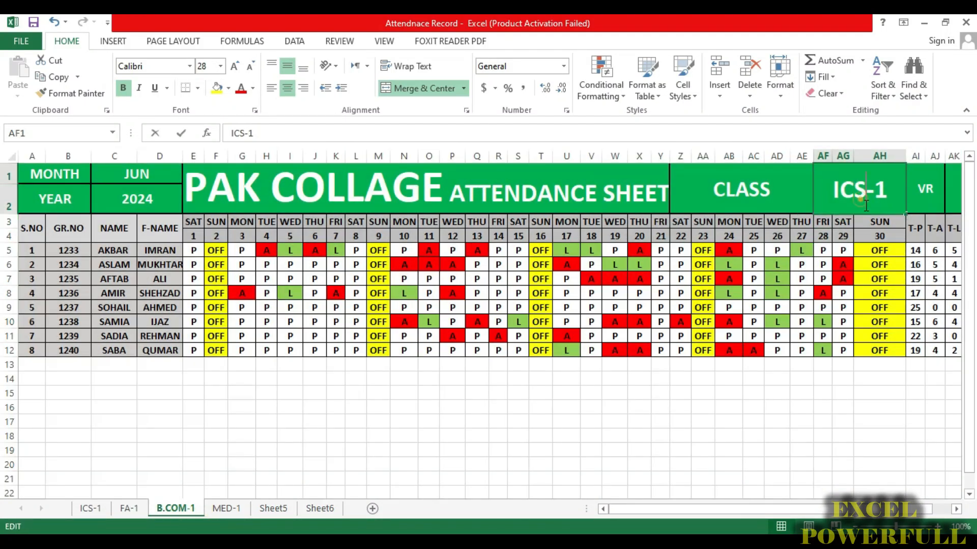
{"action": "key", "text": "BackSpace"}
{"action": "key", "text": "BackSpace"}
{"action": "key", "text": "BackSpace"}
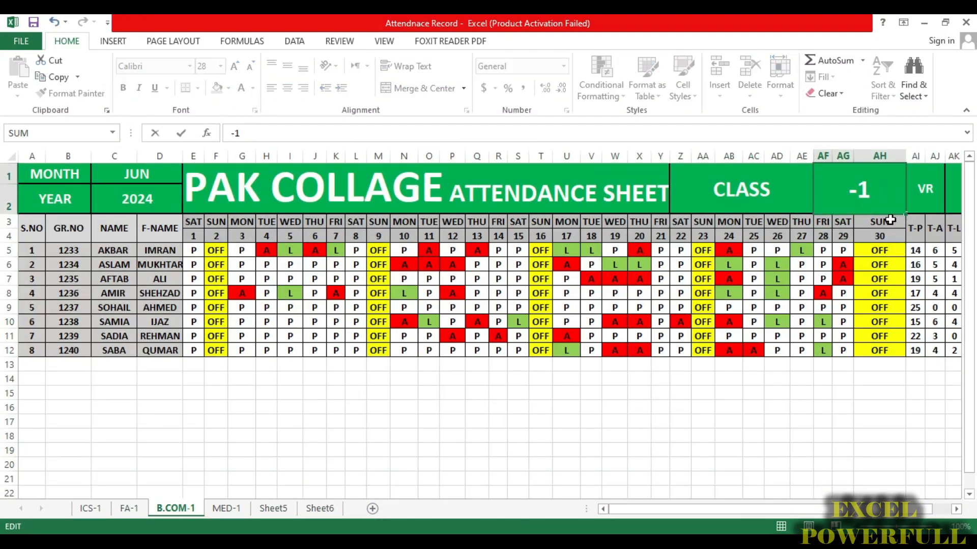
{"action": "type", "text": "B.COM"}
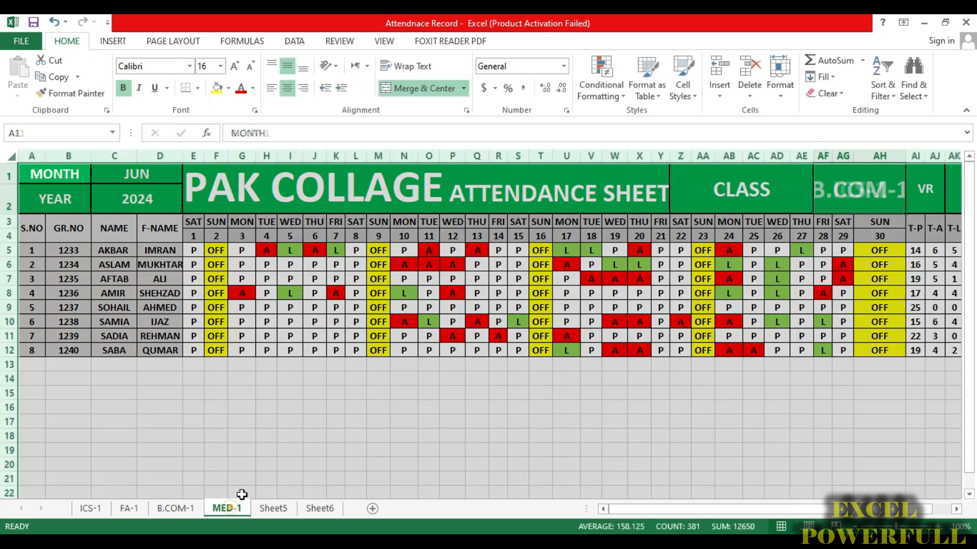
Change the class name in the header of the MED-1 sheet to MED-1.
{"action": "left_click", "coordinate": [228, 508]}
{"action": "left_click", "coordinate": [845, 196]}
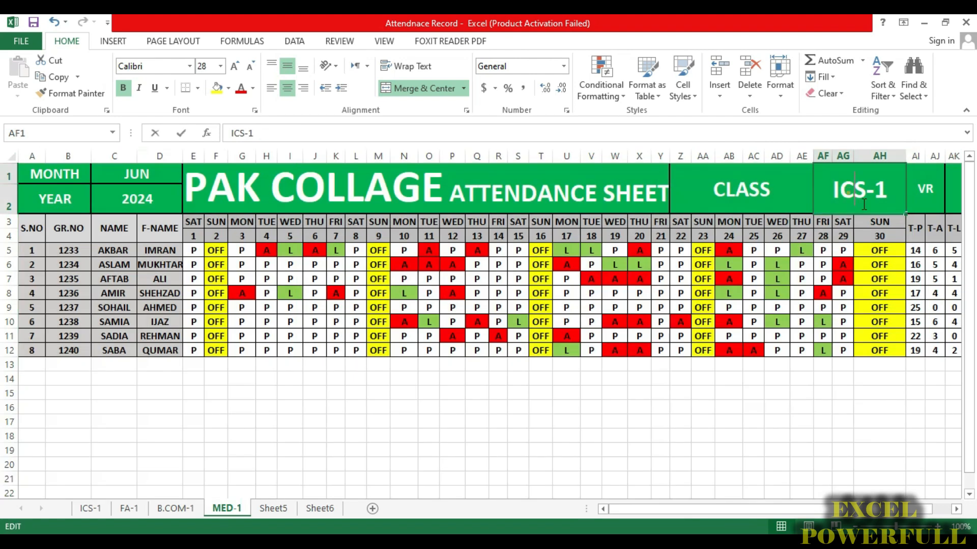
{"action": "double_click", "coordinate": [873, 192]}
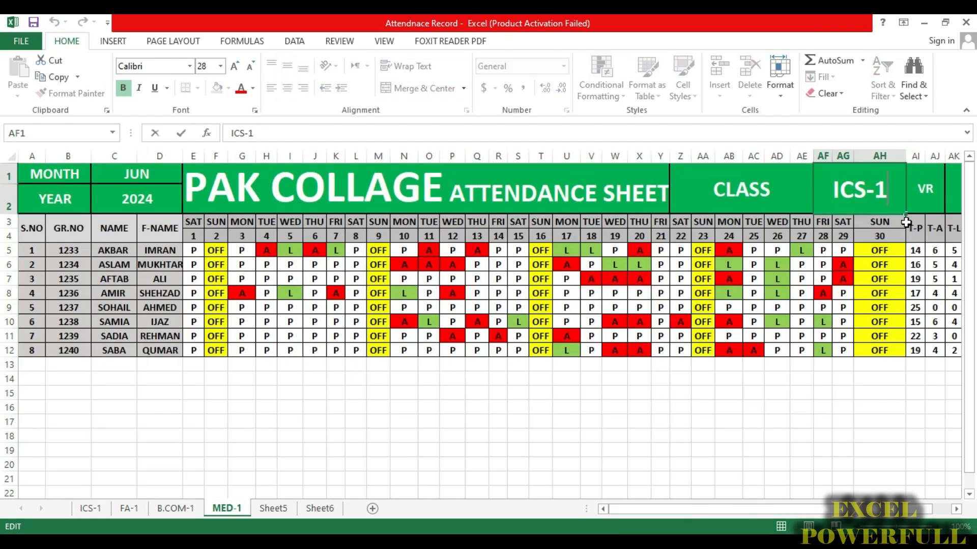
{"action": "key", "text": "BackSpace"}
{"action": "key", "text": "BackSpace"}
{"action": "key", "text": "BackSpace"}
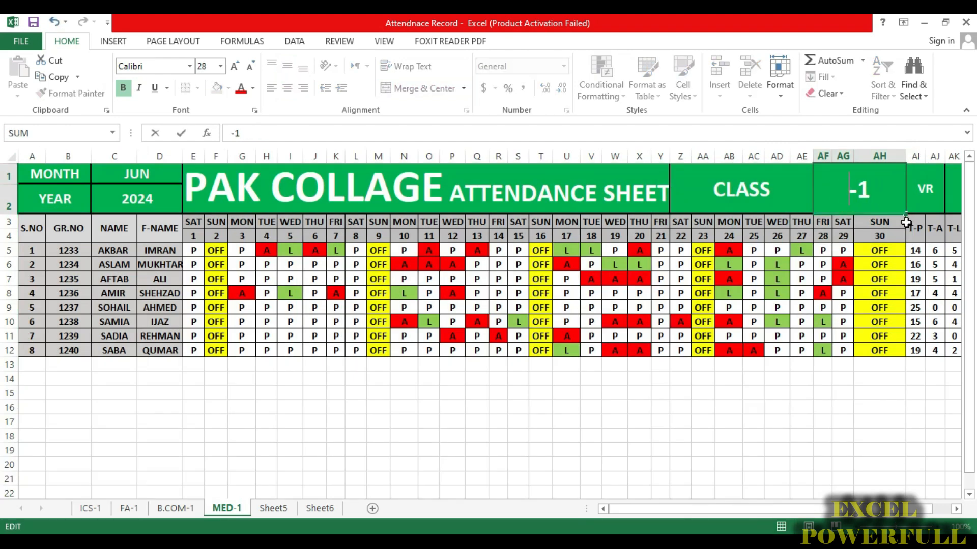
{"action": "type", "text": "MED"}
{"action": "key", "text": "Return"}
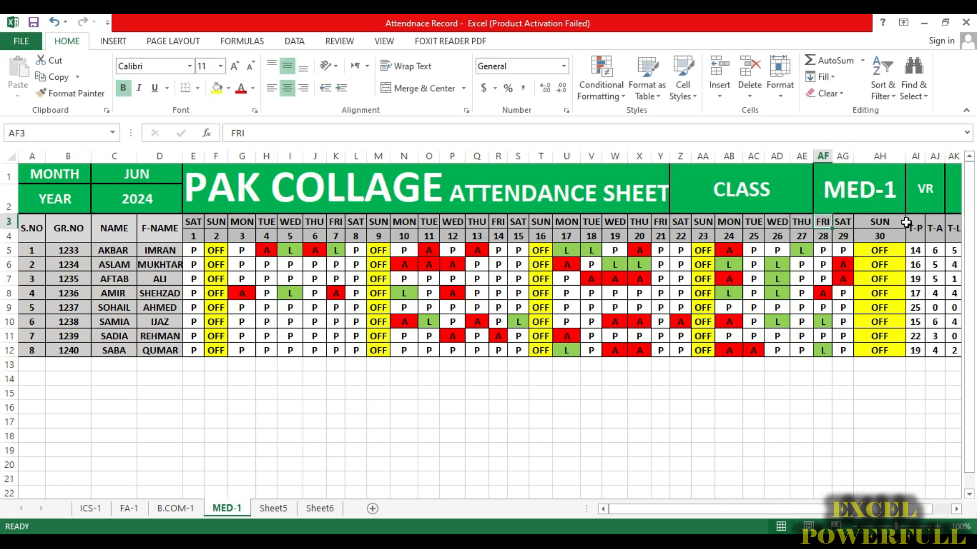
Copy the entire MED-1 attendance sheet and paste it over all cells of the empty Sheet5.
{"action": "left_click", "coordinate": [285, 509]}
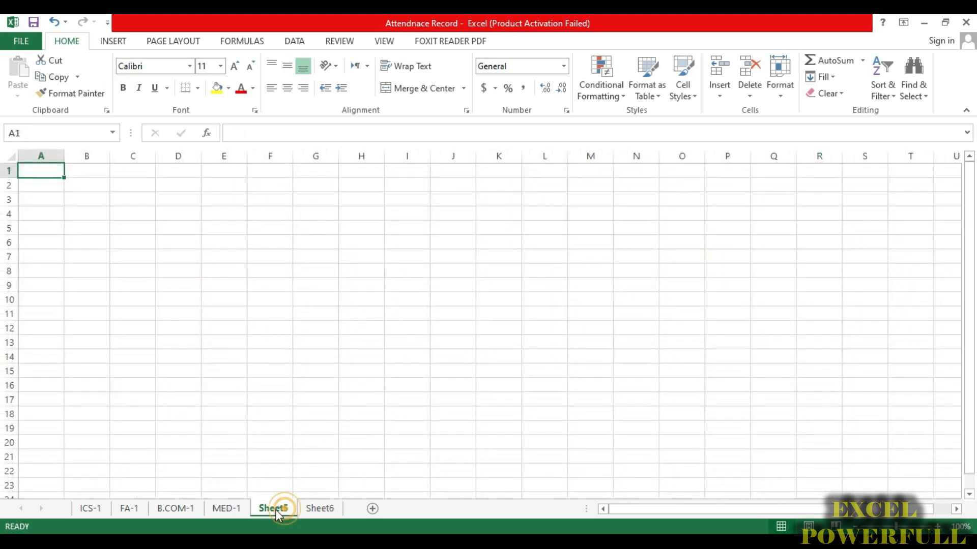
{"action": "left_click", "coordinate": [239, 509]}
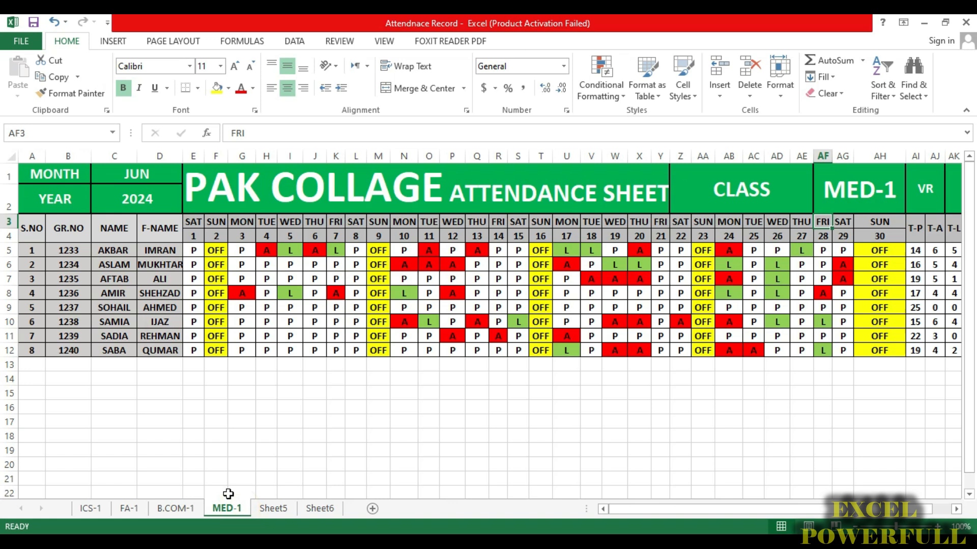
{"action": "left_click", "coordinate": [12, 156]}
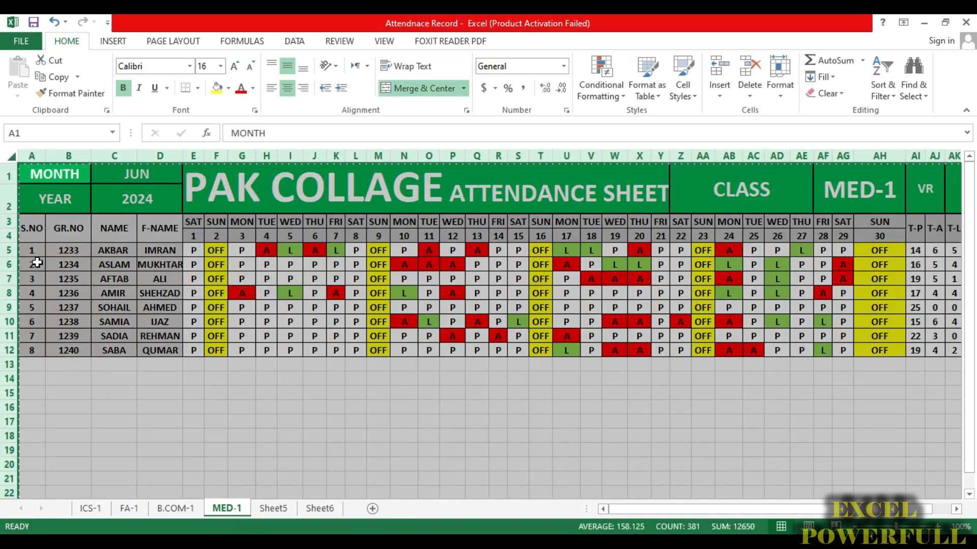
{"action": "key", "text": "ctrl+c"}
{"action": "left_click", "coordinate": [279, 508]}
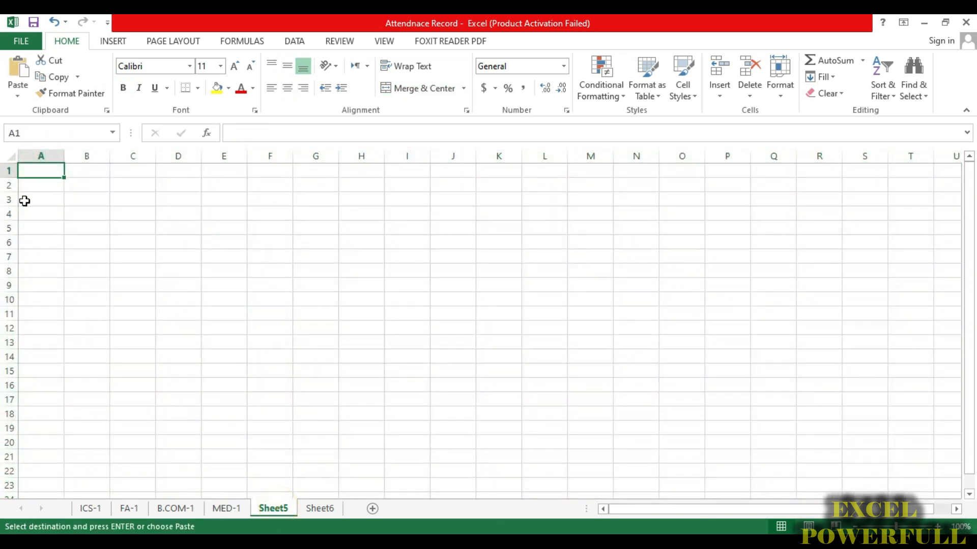
{"action": "left_click", "coordinate": [10, 156]}
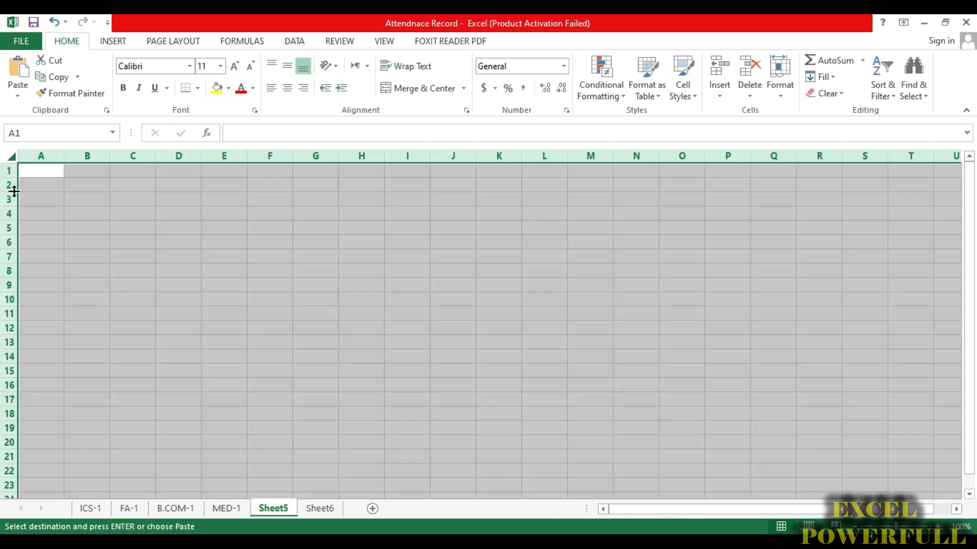
{"action": "key", "text": "ctrl+v"}
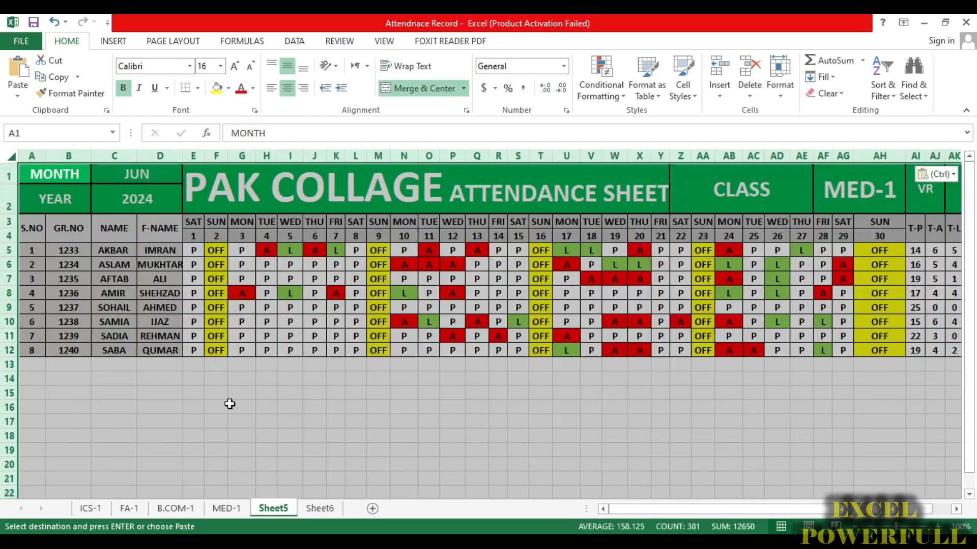
Rename the Sheet5 worksheet as "I,COM" and clear the whole-sheet selection.
{"action": "right_click", "coordinate": [274, 508]}
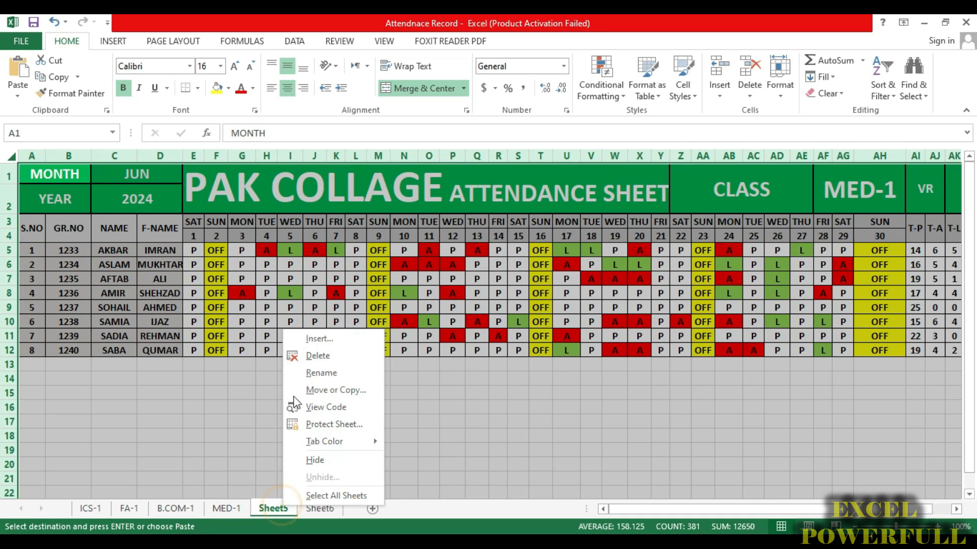
{"action": "left_click", "coordinate": [316, 374]}
{"action": "type", "text": "I,COM"}
{"action": "key", "text": "Return"}
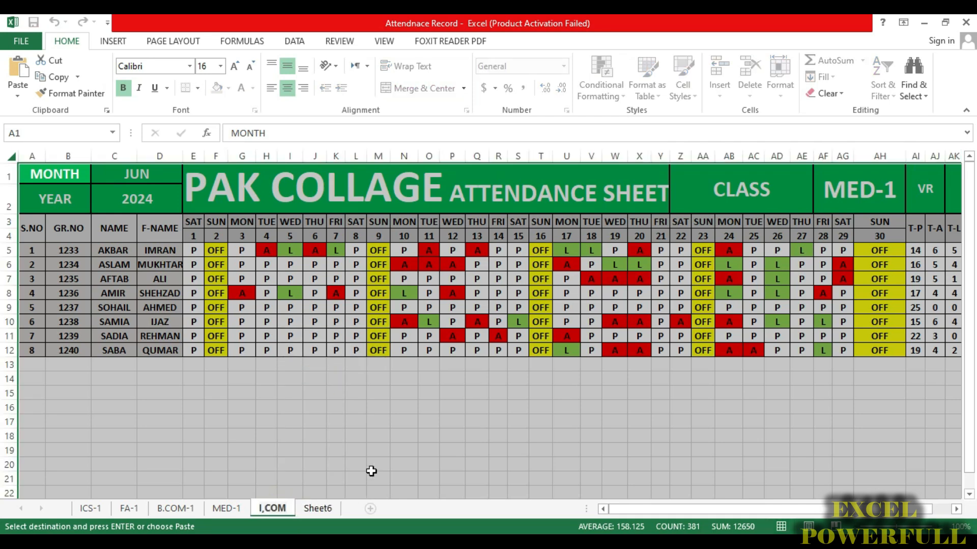
{"action": "left_click", "coordinate": [532, 441]}
Change the class name in the header of the I,COM sheet to I.COM-1 and widen column AH slightly to fit it.
{"action": "left_click", "coordinate": [875, 203]}
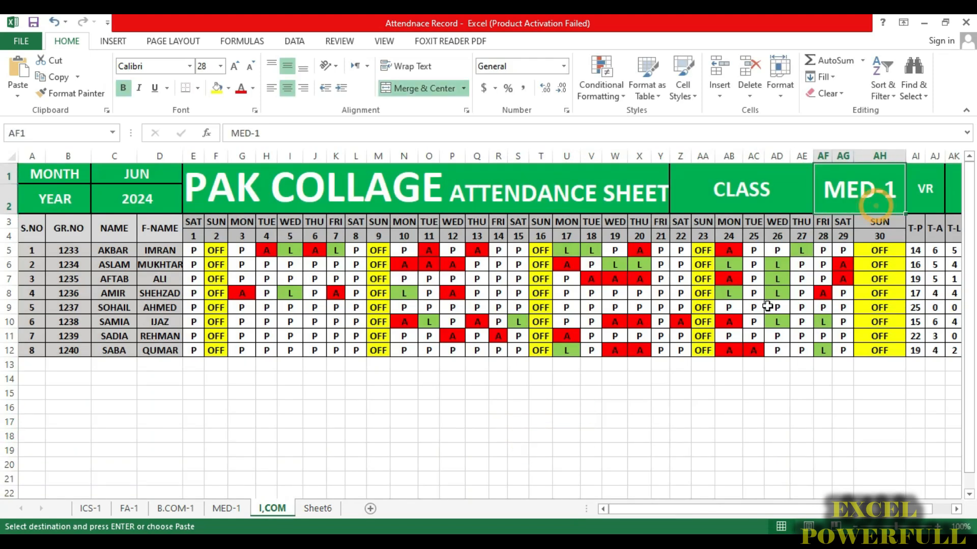
{"action": "key", "text": "F2"}
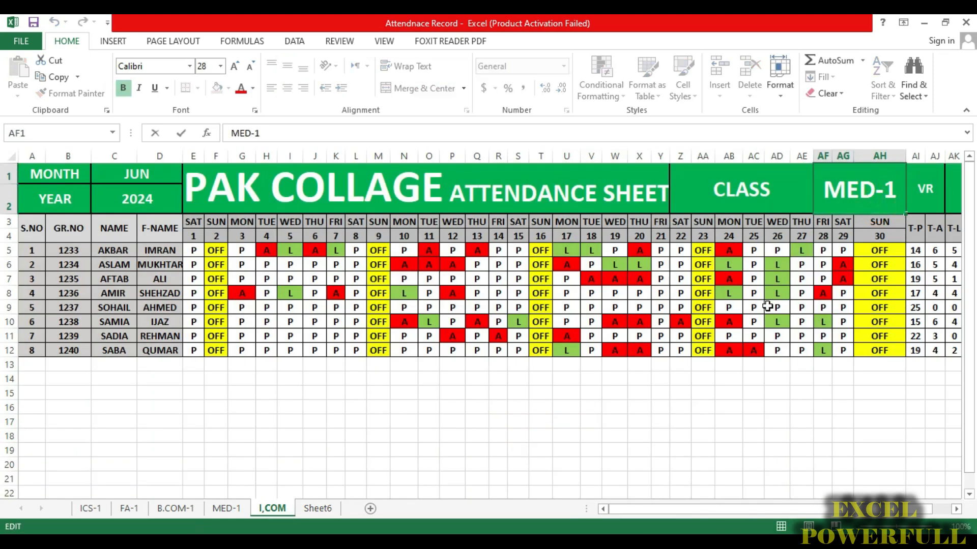
{"action": "key", "text": "Left"}
{"action": "key", "text": "Left"}
{"action": "key", "text": "BackSpace"}
{"action": "key", "text": "BackSpace"}
{"action": "key", "text": "BackSpace"}
{"action": "type", "text": "COM"}
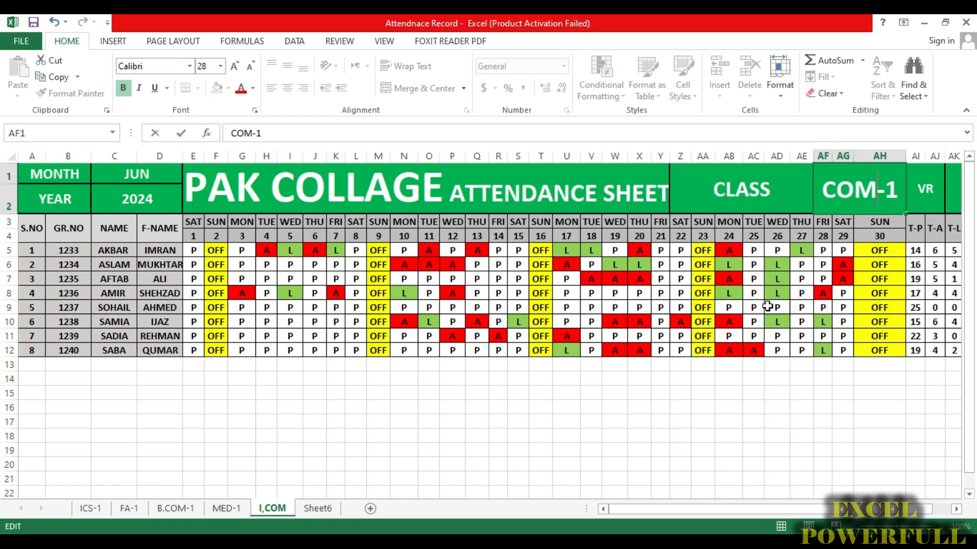
{"action": "key", "text": "BackSpace"}
{"action": "key", "text": "BackSpace"}
{"action": "key", "text": "BackSpace"}
{"action": "type", "text": "I,"}
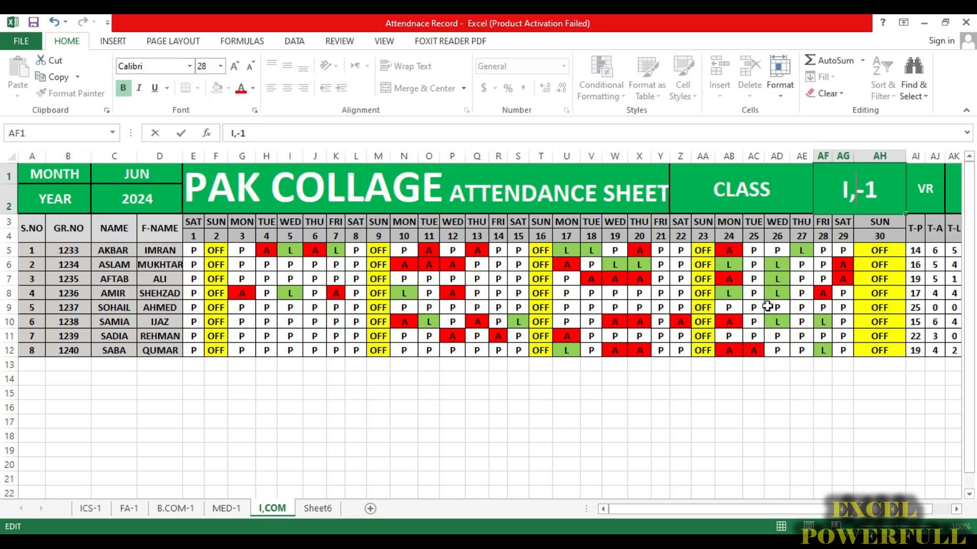
{"action": "key", "text": "BackSpace"}
{"action": "type", "text": ".O"}
{"action": "key", "text": "BackSpace"}
{"action": "type", "text": "COM"}
{"action": "key", "text": "Return"}
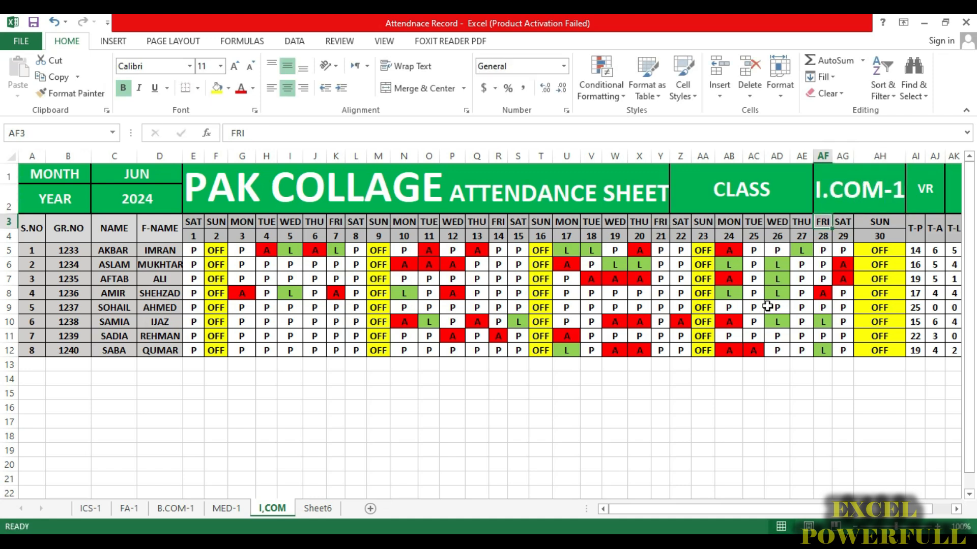
{"action": "left_click_drag", "start_coordinate": [906, 162], "coordinate": [912, 162]}
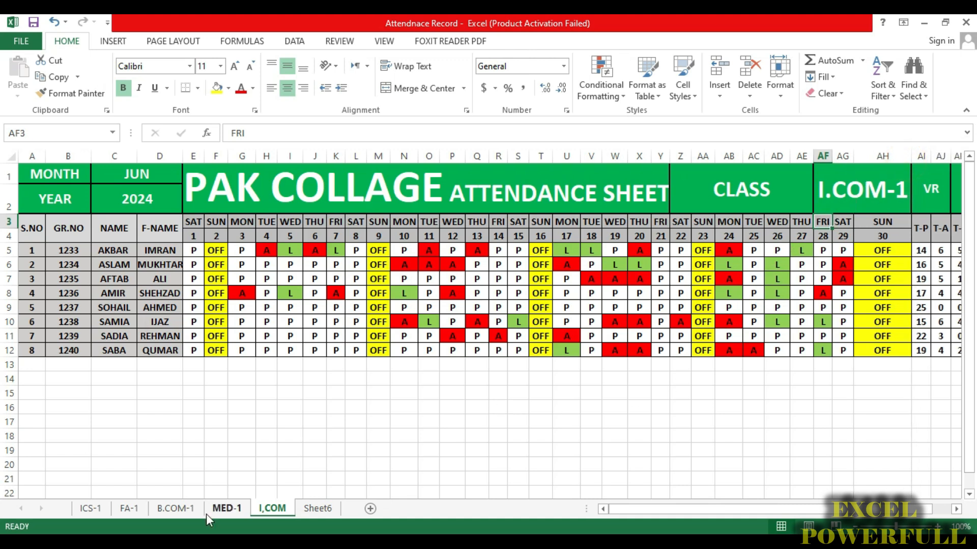
{"action": "left_click", "coordinate": [87, 508]}
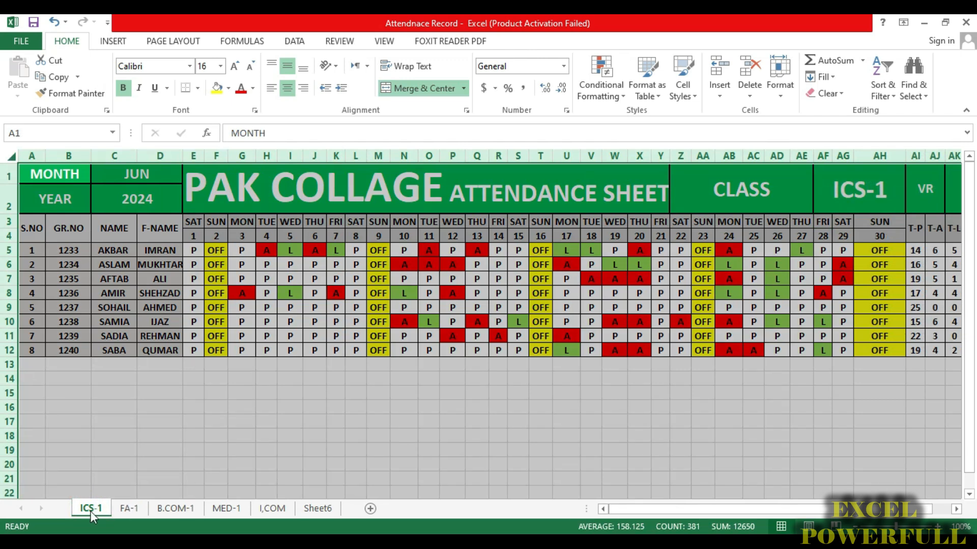
{"action": "left_click", "coordinate": [132, 510]}
{"action": "left_click", "coordinate": [165, 511]}
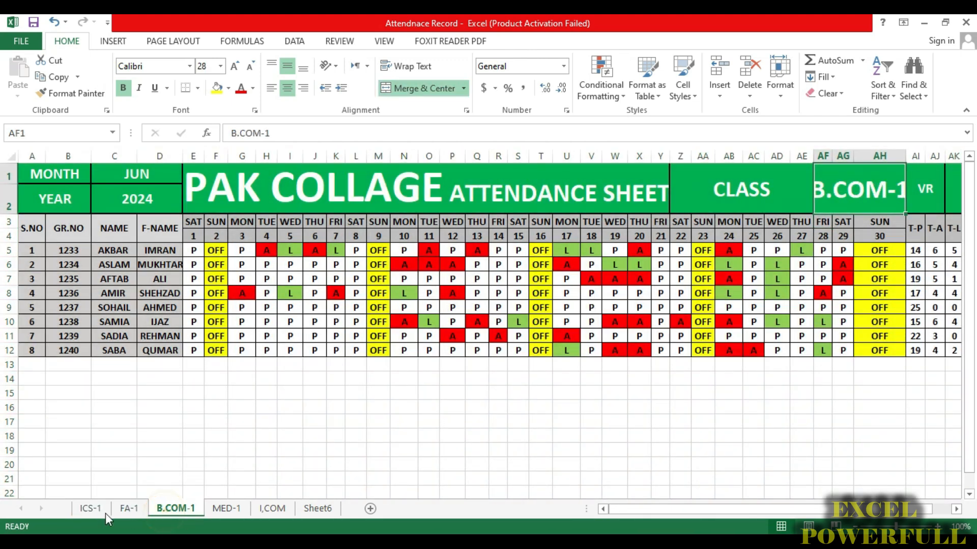
{"action": "left_click", "coordinate": [87, 511]}
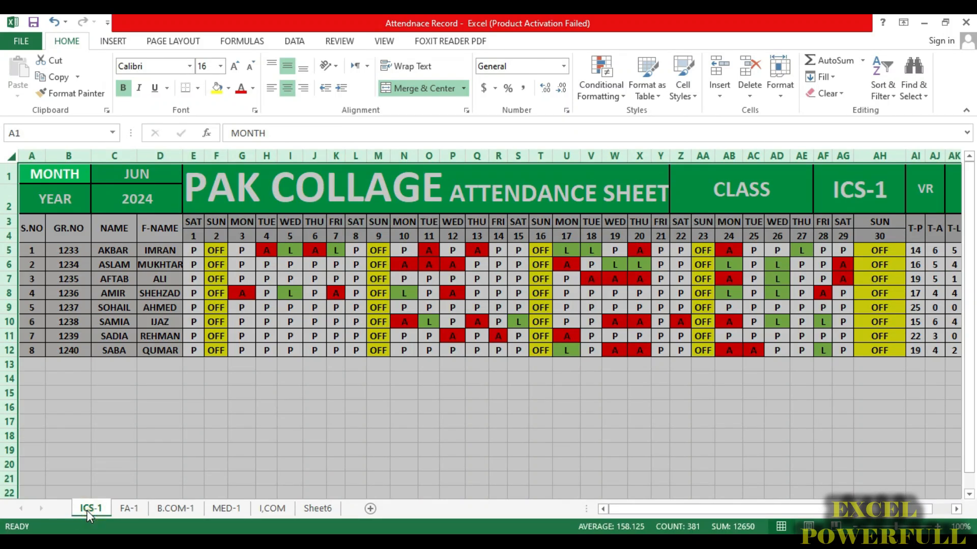
Clear the GR.NO, NAME and F-NAME entries of all eight students on the FA-1 sheet.
{"action": "left_click", "coordinate": [133, 507]}
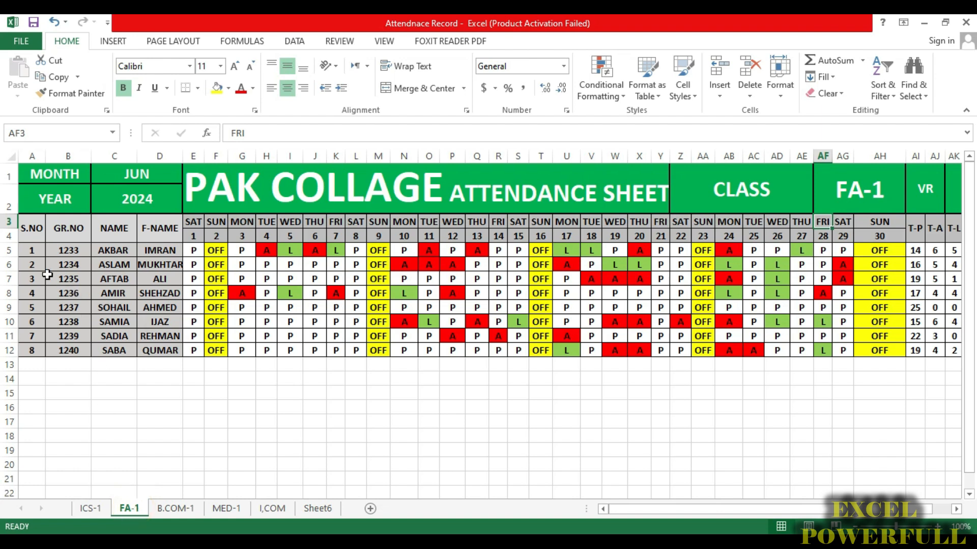
{"action": "left_click_drag", "start_coordinate": [56, 251], "coordinate": [175, 349]}
{"action": "key", "text": "Delete"}
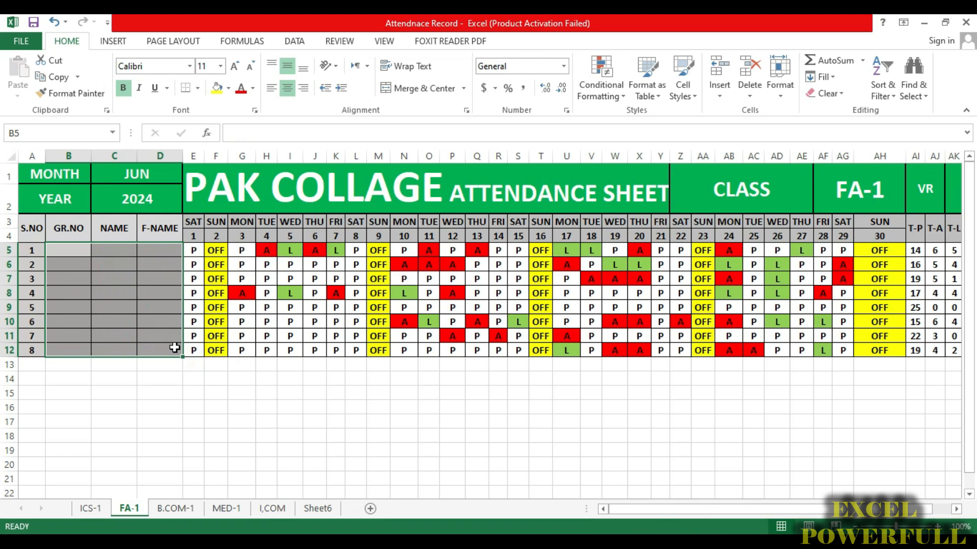
{"action": "left_click_drag", "start_coordinate": [194, 252], "coordinate": [884, 351]}
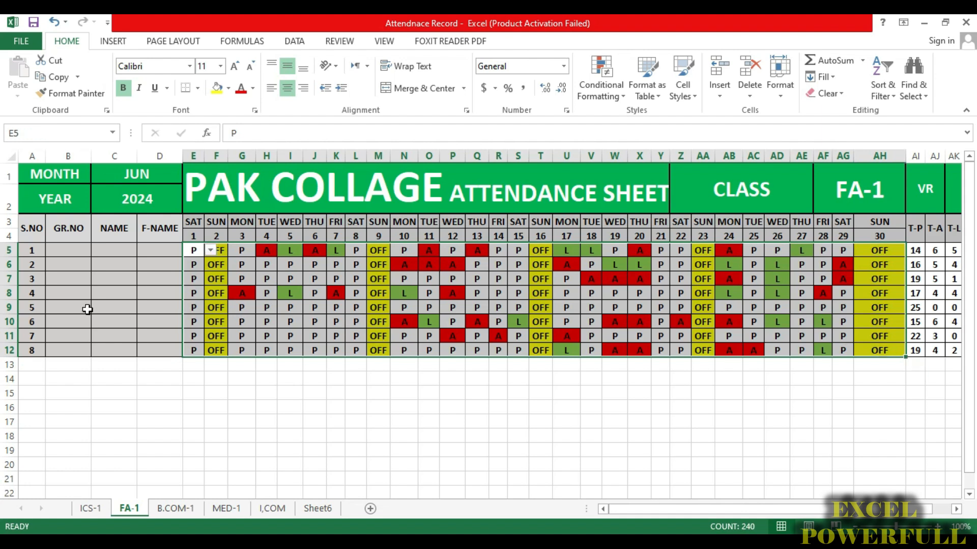
{"action": "left_click", "coordinate": [66, 249]}
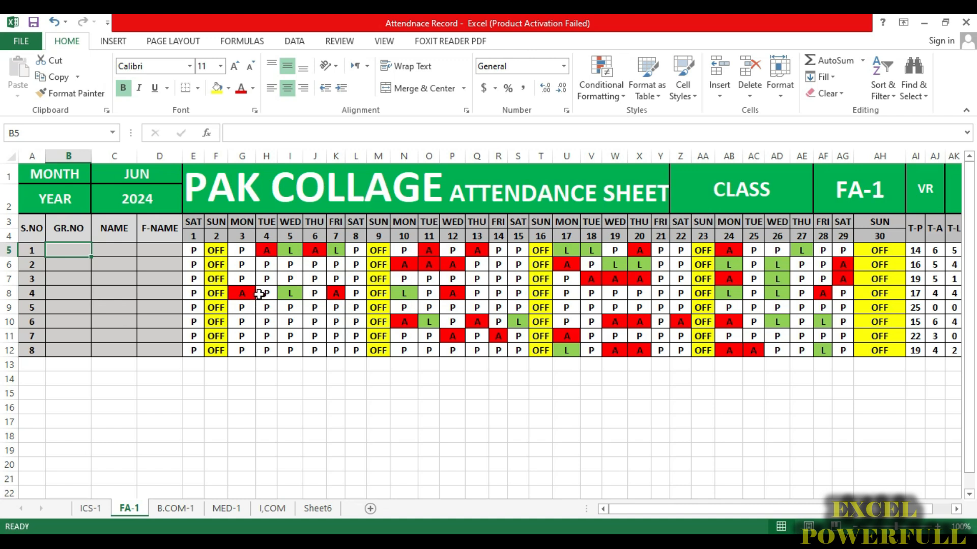
{"action": "left_click", "coordinate": [192, 253]}
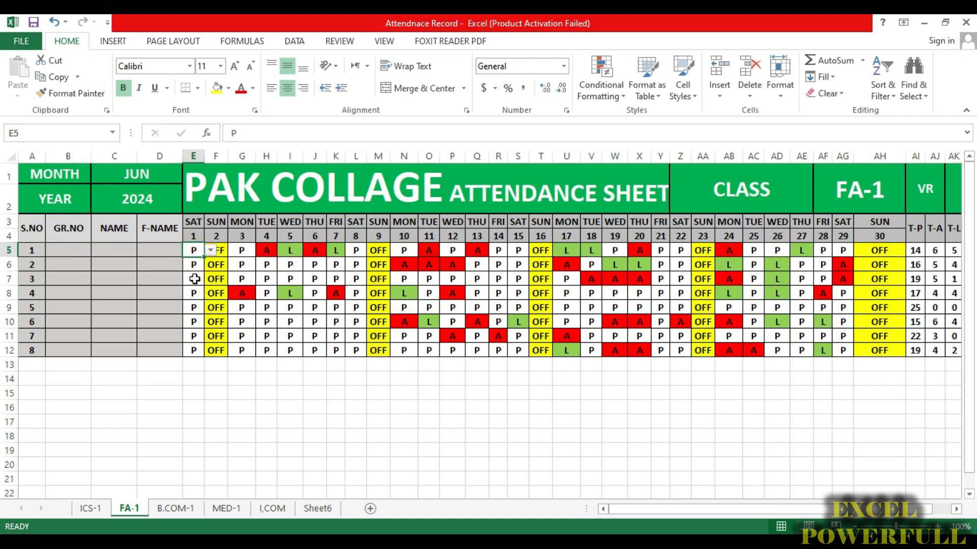
{"action": "left_click", "coordinate": [242, 280]}
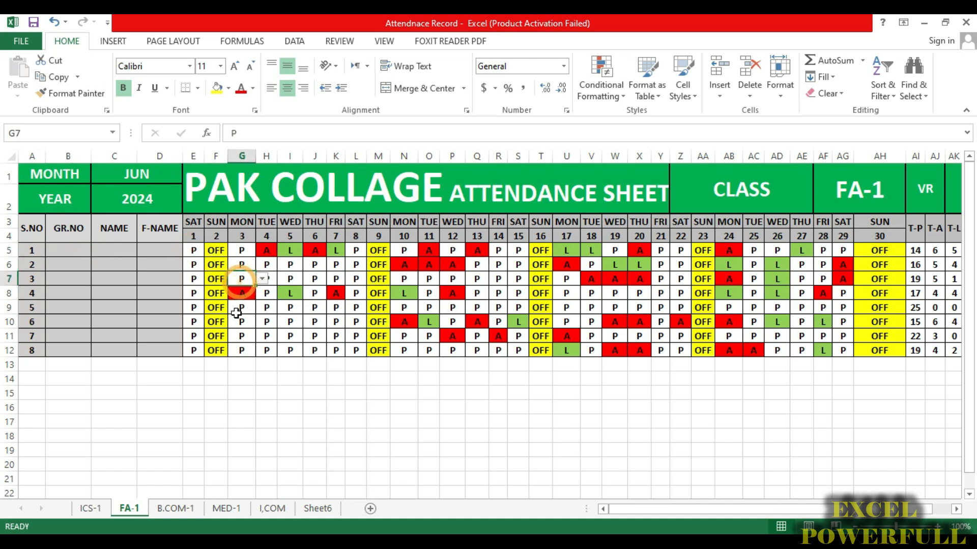
{"action": "left_click", "coordinate": [170, 513]}
{"action": "left_click_drag", "start_coordinate": [68, 250], "coordinate": [162, 355]}
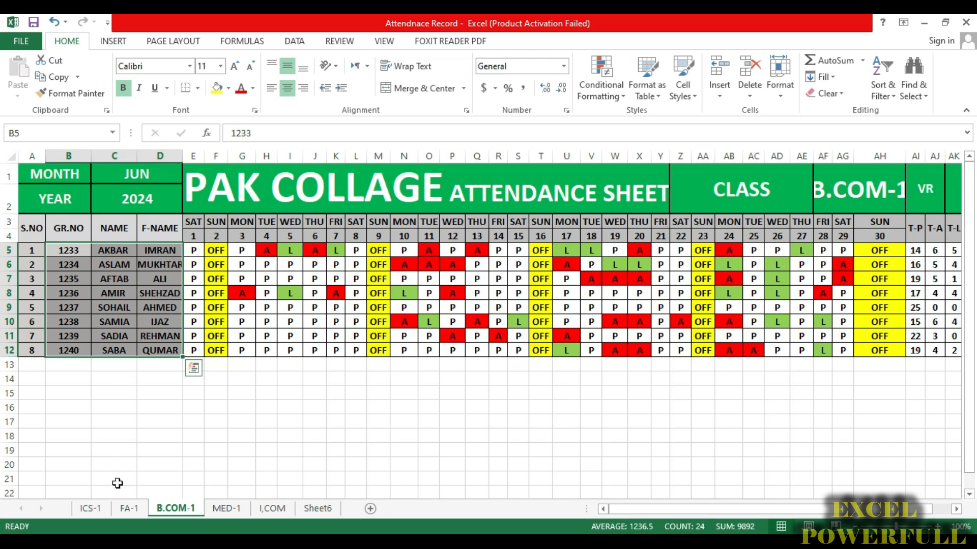
{"action": "left_click", "coordinate": [95, 508]}
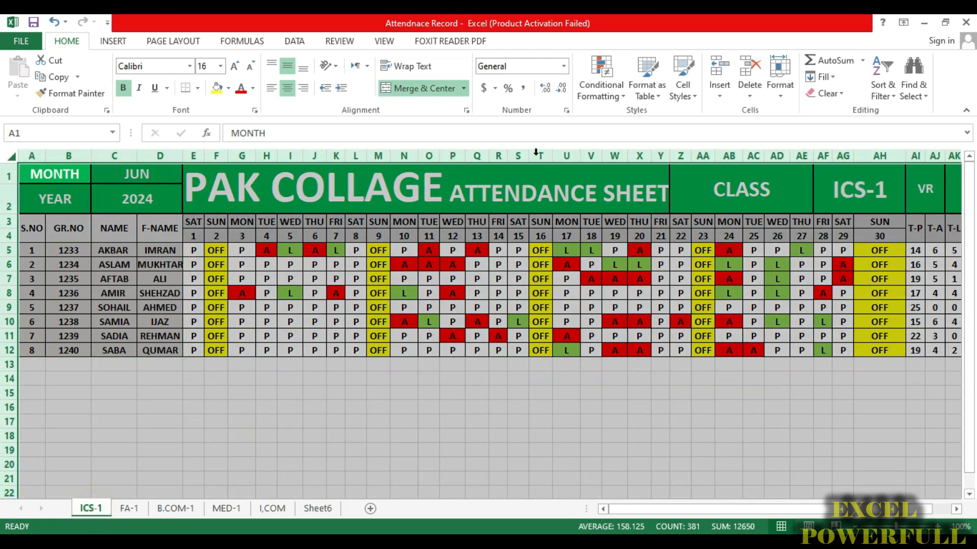
{"action": "double_click", "coordinate": [348, 168]}
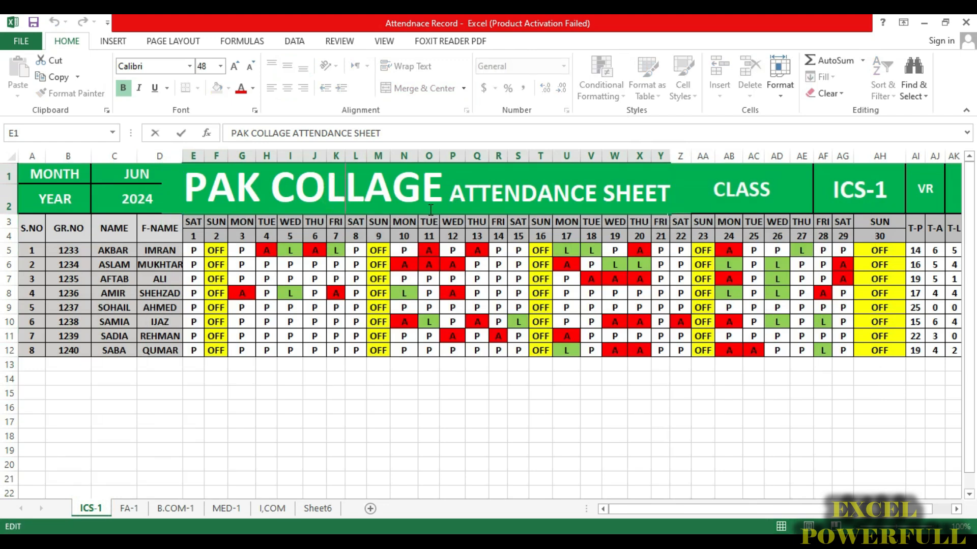
{"action": "left_click_drag", "start_coordinate": [441, 184], "coordinate": [188, 200]}
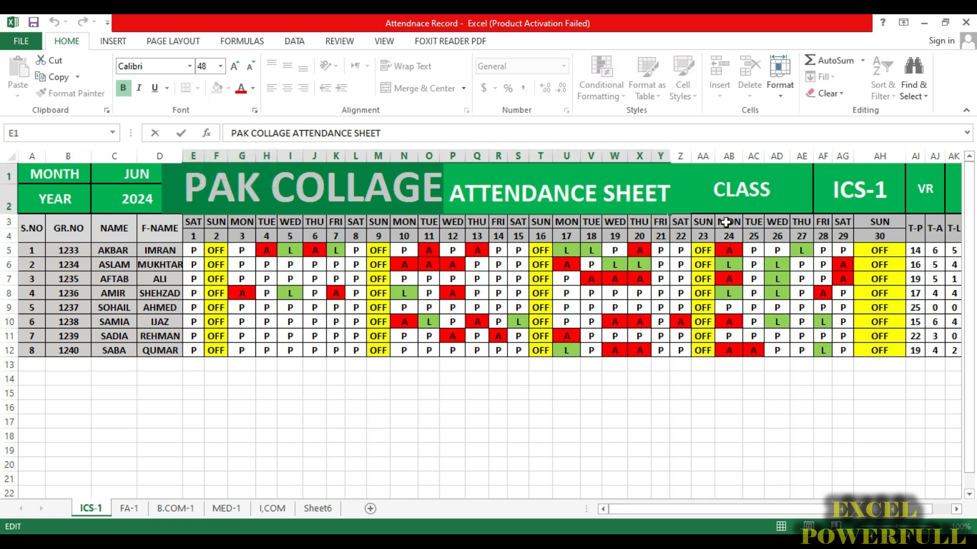
{"action": "left_click", "coordinate": [753, 191]}
{"action": "left_click", "coordinate": [596, 191]}
Apply All Borders and a Thick Box Border to the CLASS header cell on the ICS-1 sheet.
{"action": "left_click", "coordinate": [748, 184]}
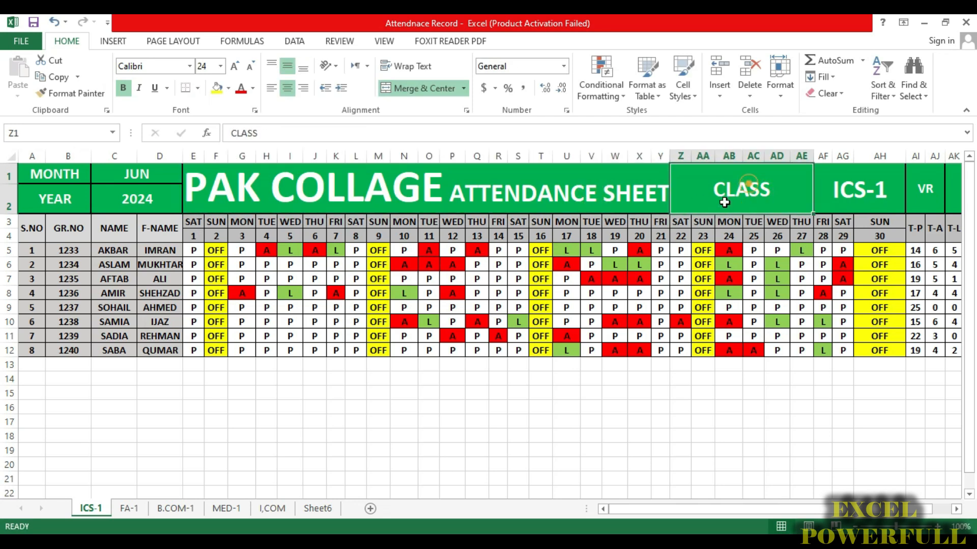
{"action": "left_click", "coordinate": [197, 88]}
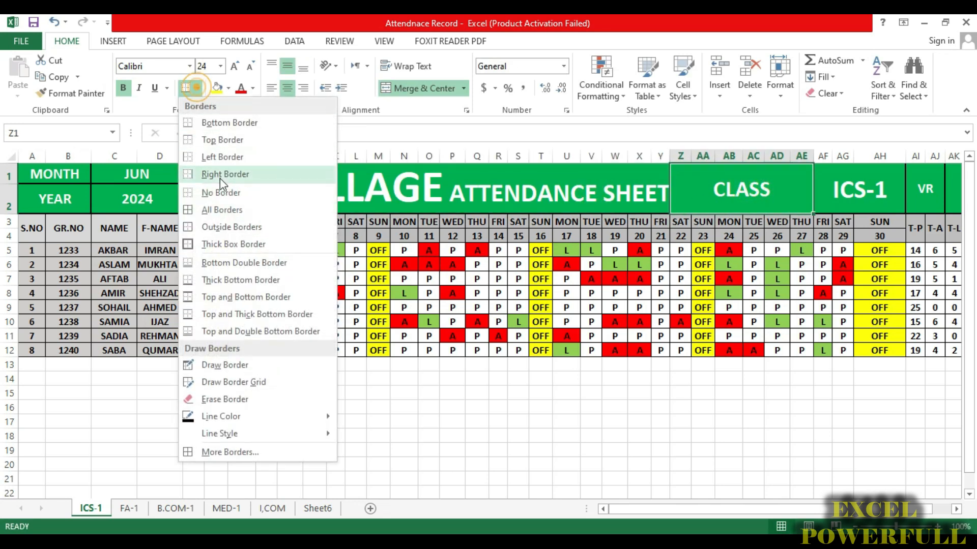
{"action": "left_click", "coordinate": [211, 209]}
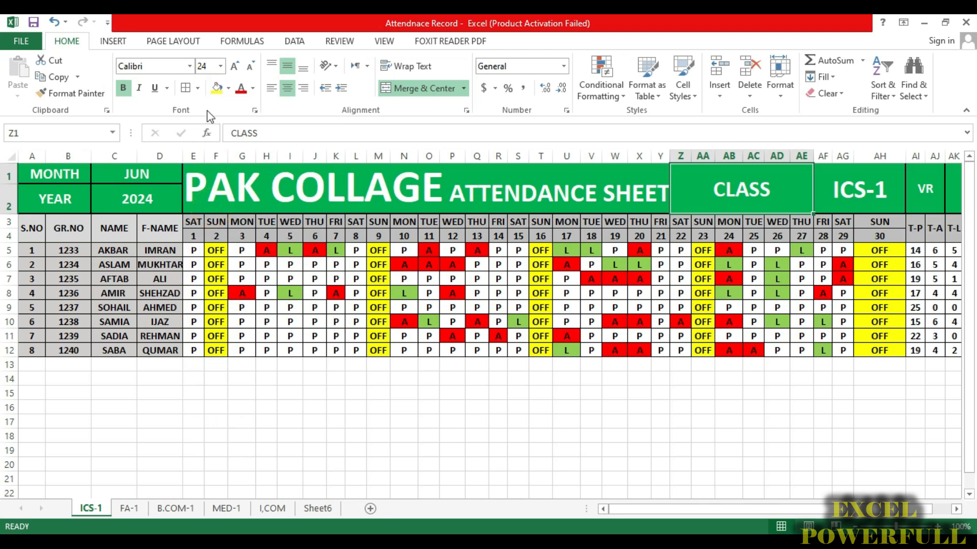
{"action": "left_click", "coordinate": [199, 88]}
{"action": "left_click", "coordinate": [233, 244]}
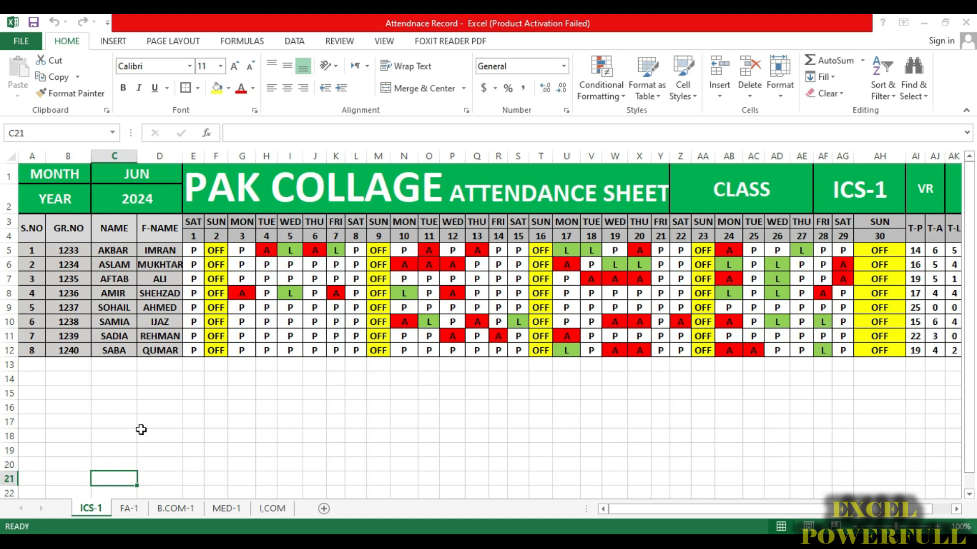
{"action": "left_click", "coordinate": [234, 392]}
{"action": "left_click", "coordinate": [130, 405]}
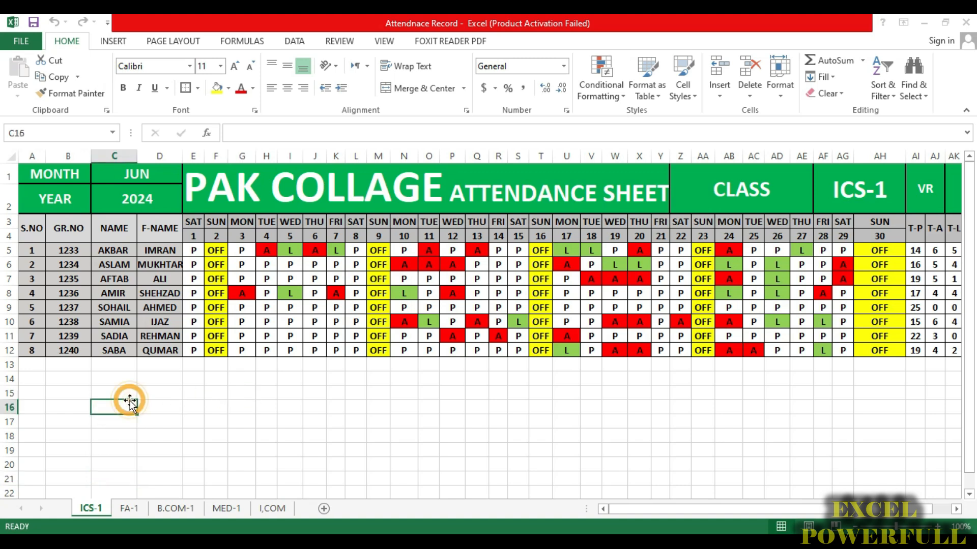
{"action": "left_click", "coordinate": [154, 465]}
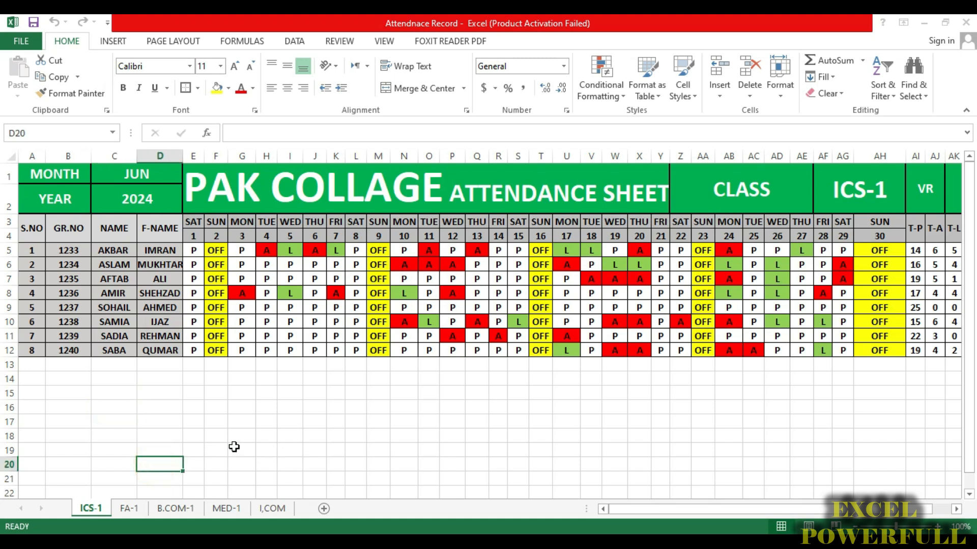
{"action": "left_click", "coordinate": [243, 408]}
{"action": "left_click", "coordinate": [163, 439]}
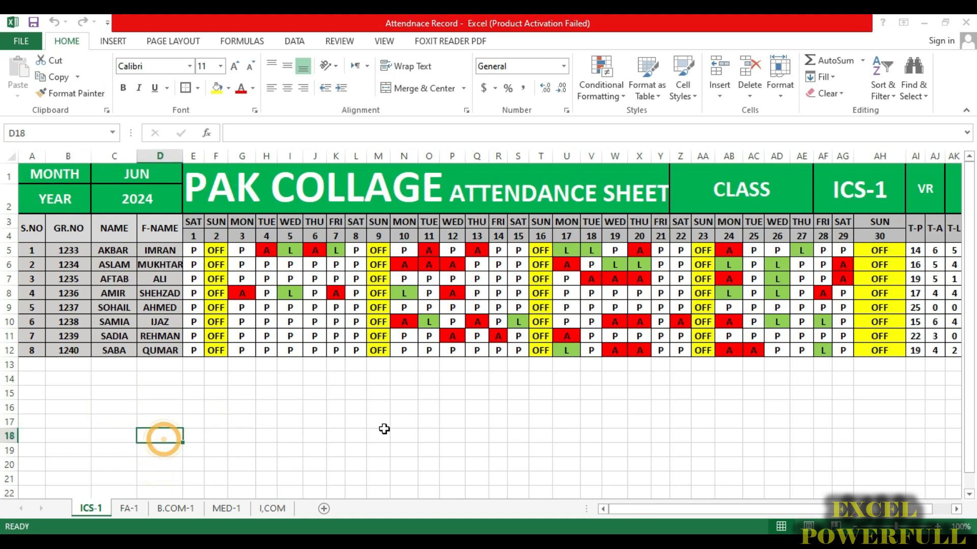
{"action": "left_click", "coordinate": [269, 429]}
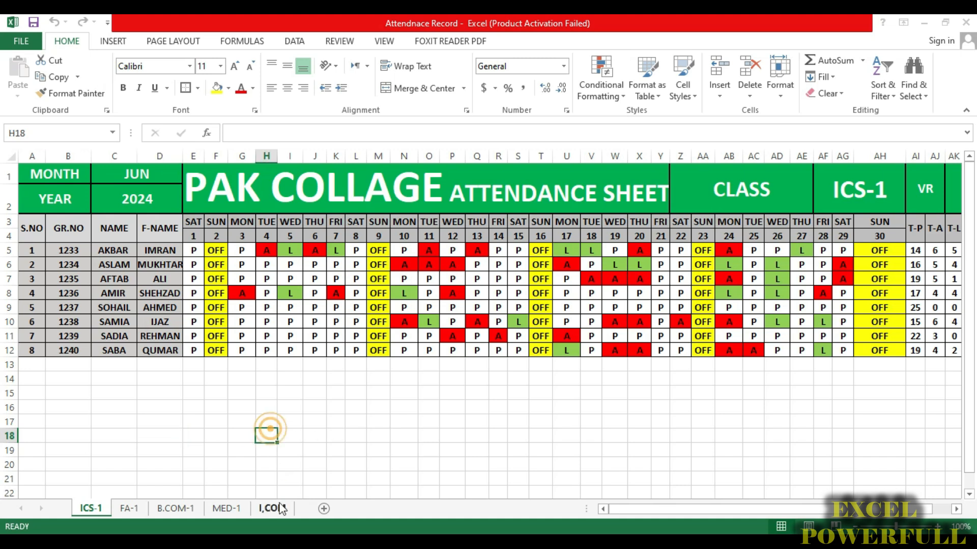
Create a copy of the I,COM worksheet in the same workbook and place the copy after the original sheet.
{"action": "left_click", "coordinate": [282, 508]}
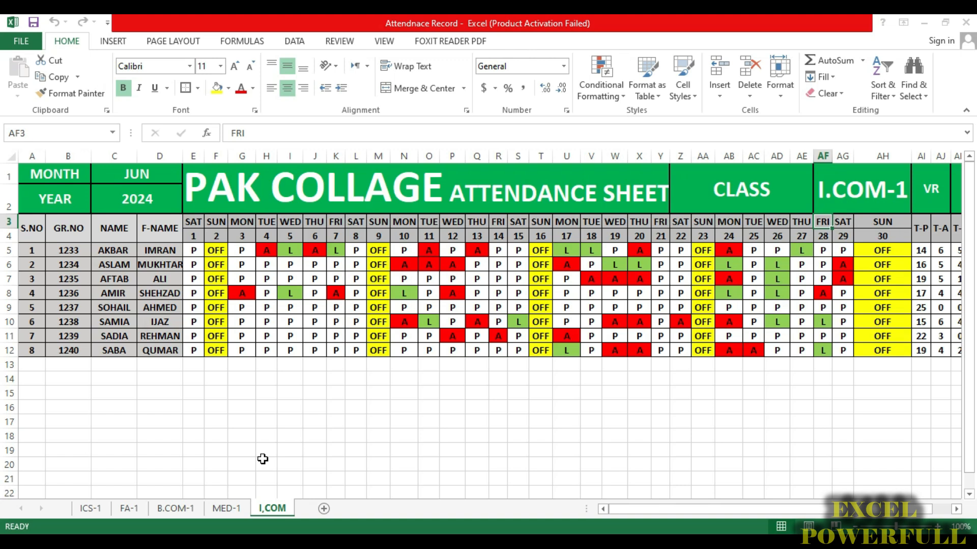
{"action": "right_click", "coordinate": [274, 508]}
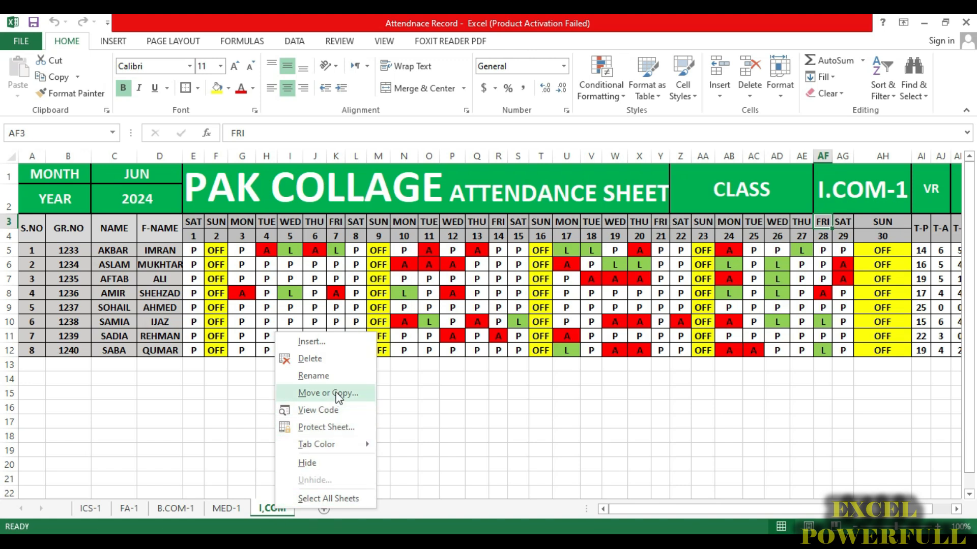
{"action": "left_click", "coordinate": [359, 395]}
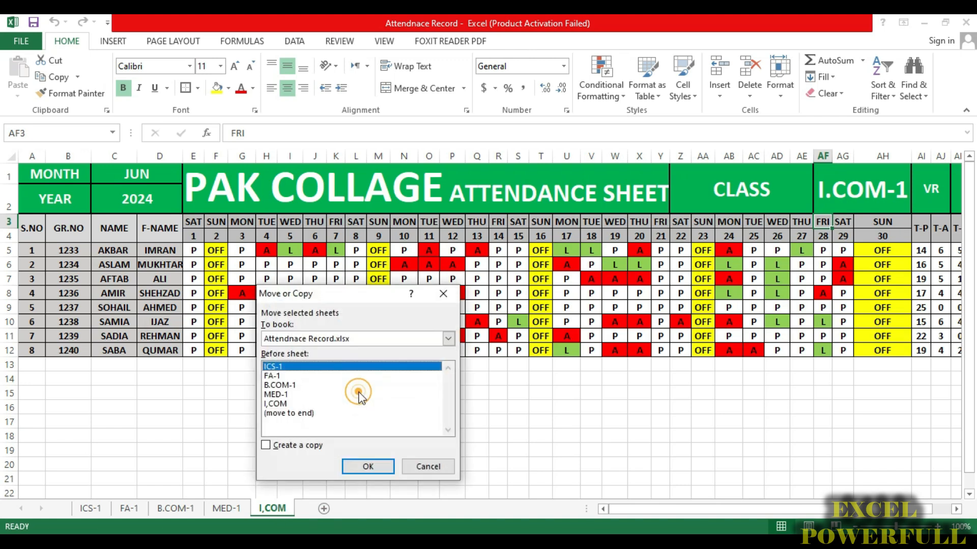
{"action": "left_click", "coordinate": [285, 404]}
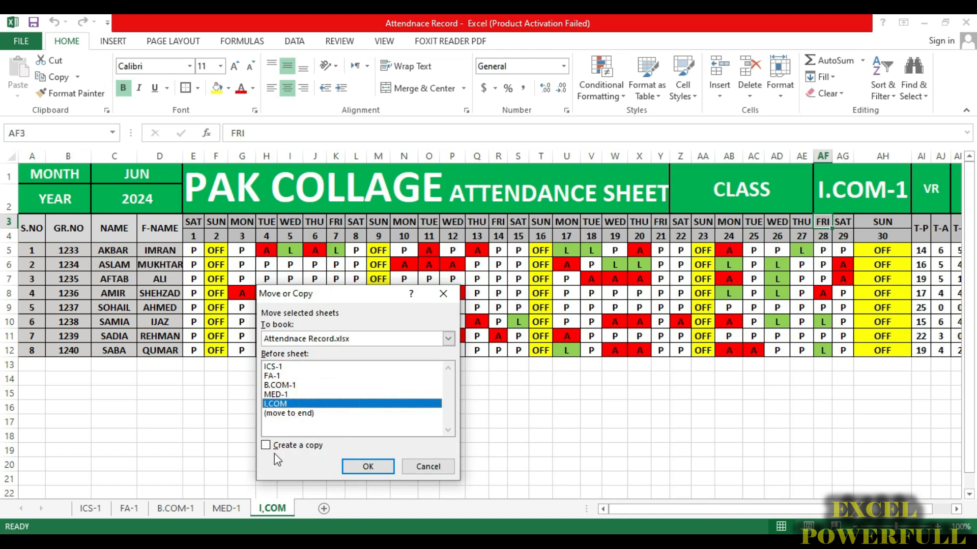
{"action": "left_click", "coordinate": [299, 452]}
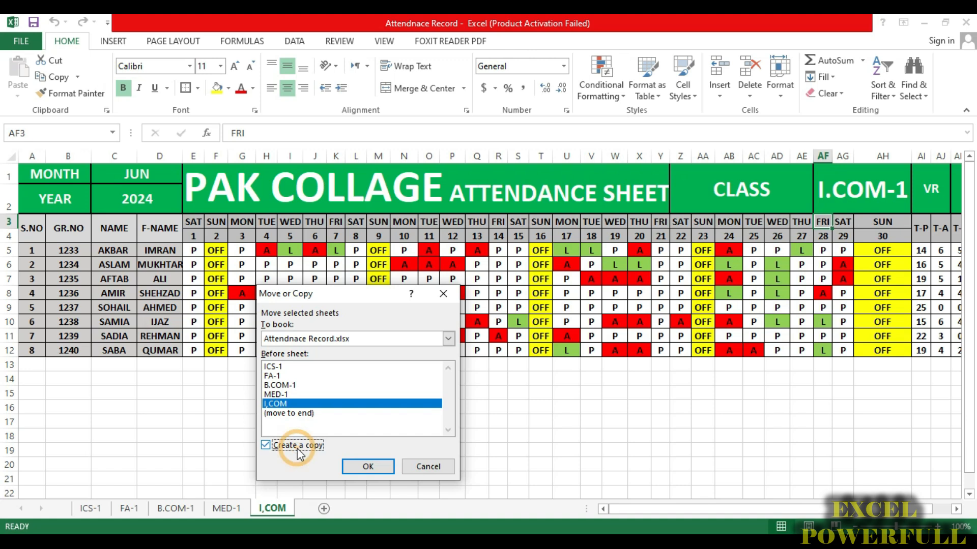
{"action": "left_click", "coordinate": [364, 468]}
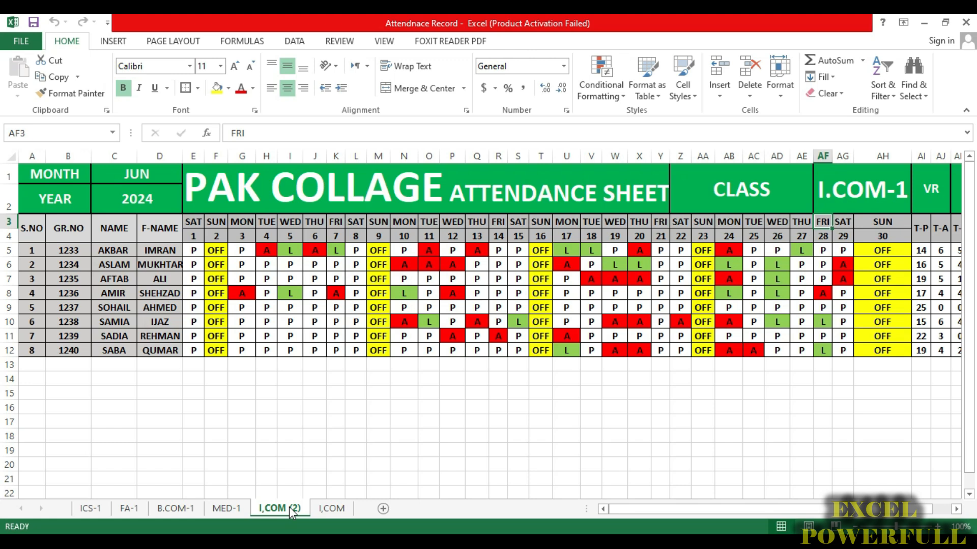
{"action": "left_click", "coordinate": [328, 509]}
{"action": "mouse_move", "coordinate": [291, 510]}
{"action": "left_mouse_down"}
{"action": "mouse_move", "coordinate": [361, 497]}
{"action": "mouse_move", "coordinate": [346, 508]}
{"action": "left_mouse_up"}
Rename the copied I,COM (2) worksheet to ICS-2.
{"action": "right_click", "coordinate": [331, 509]}
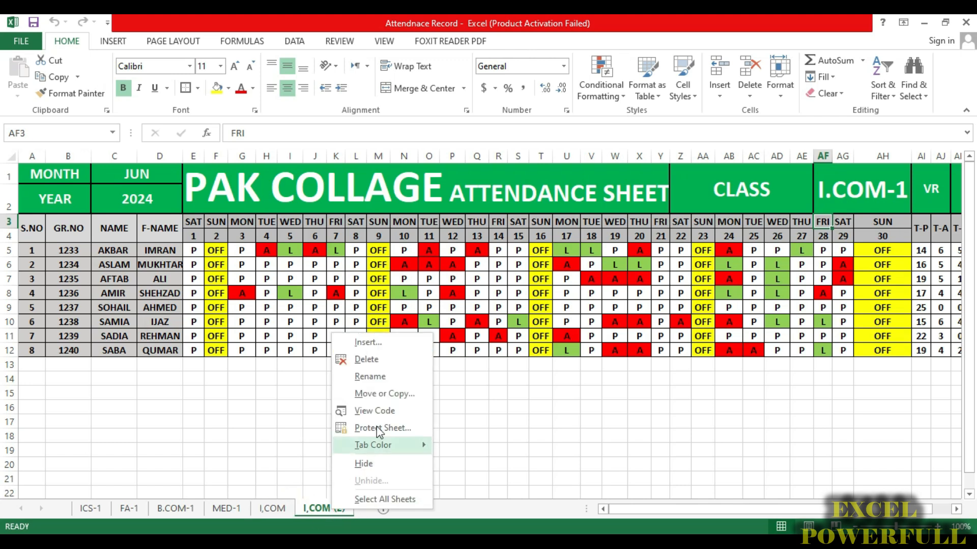
{"action": "left_click", "coordinate": [379, 378]}
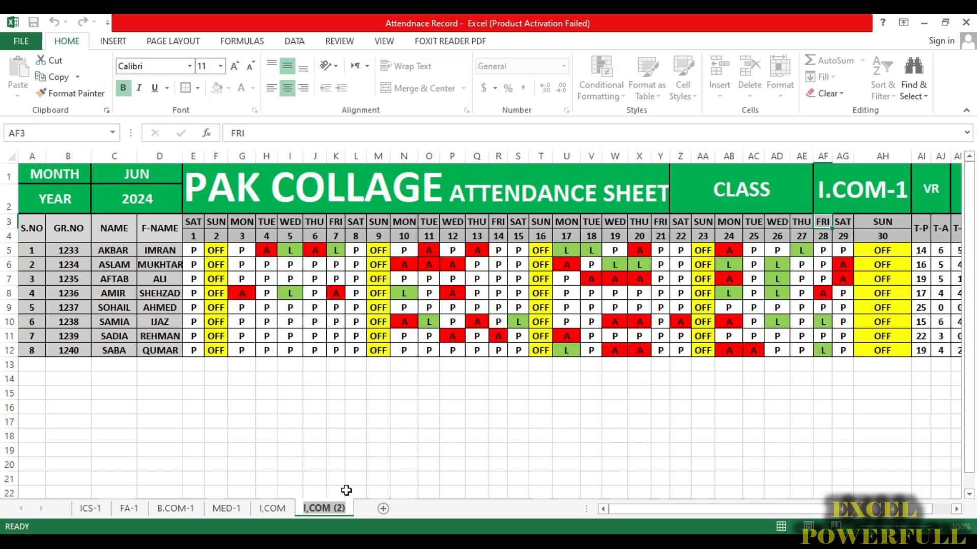
{"action": "type", "text": "ICS-2"}
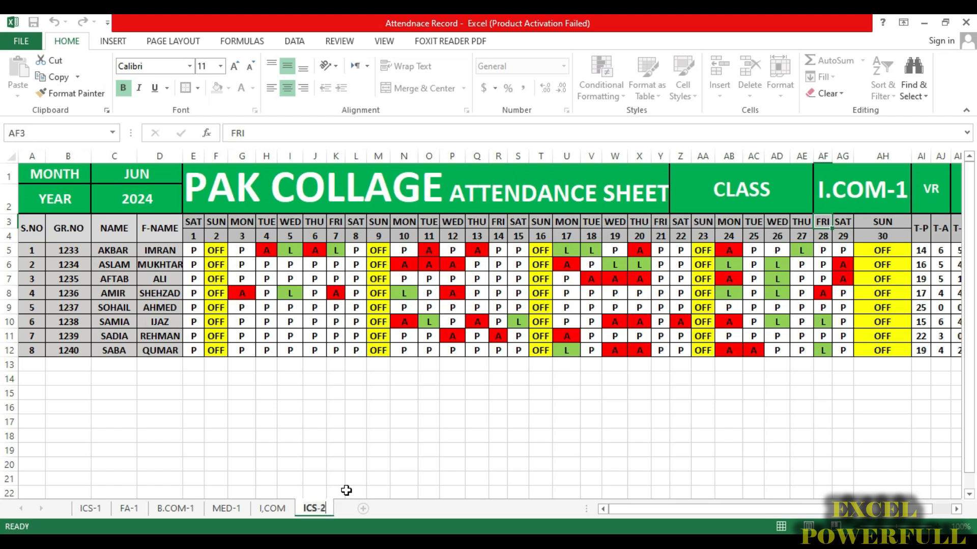
{"action": "key", "text": "Return"}
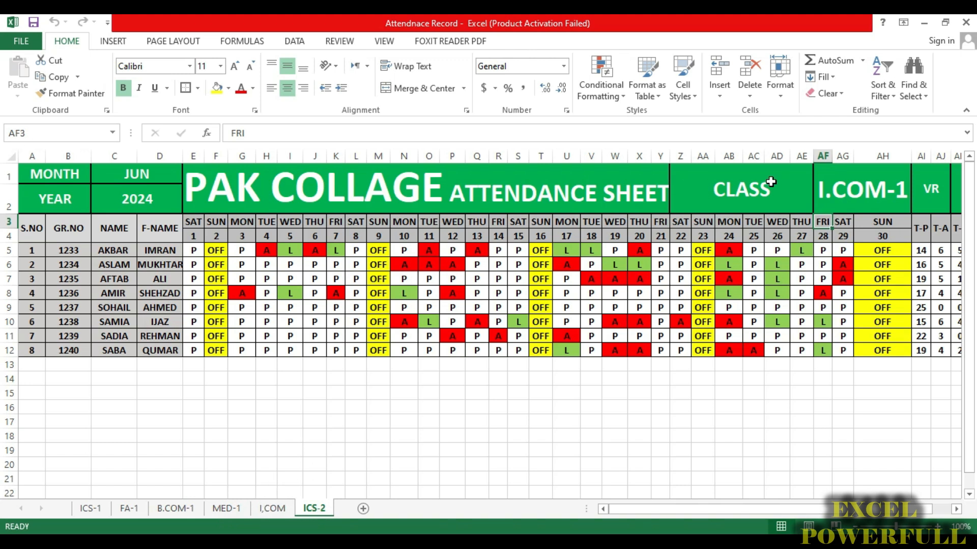
Change the class name in the header of the ICS-2 sheet to ICS-2.
{"action": "double_click", "coordinate": [866, 191]}
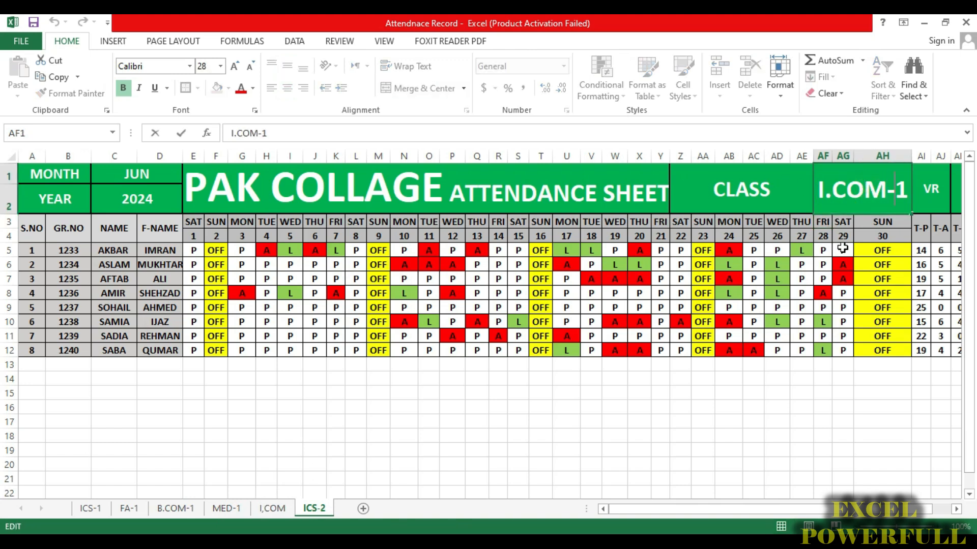
{"action": "key", "text": "BackSpace"}
{"action": "key", "text": "BackSpace"}
{"action": "key", "text": "BackSpace"}
{"action": "key", "text": "BackSpace"}
{"action": "key", "text": "BackSpace"}
{"action": "key", "text": "BackSpace"}
{"action": "key", "text": "BackSpace"}
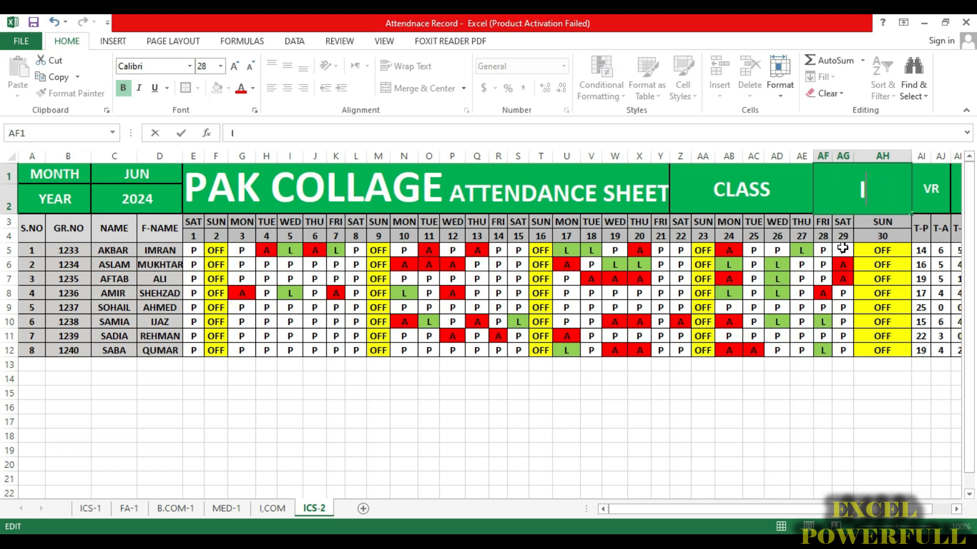
{"action": "type", "text": "ICS"}
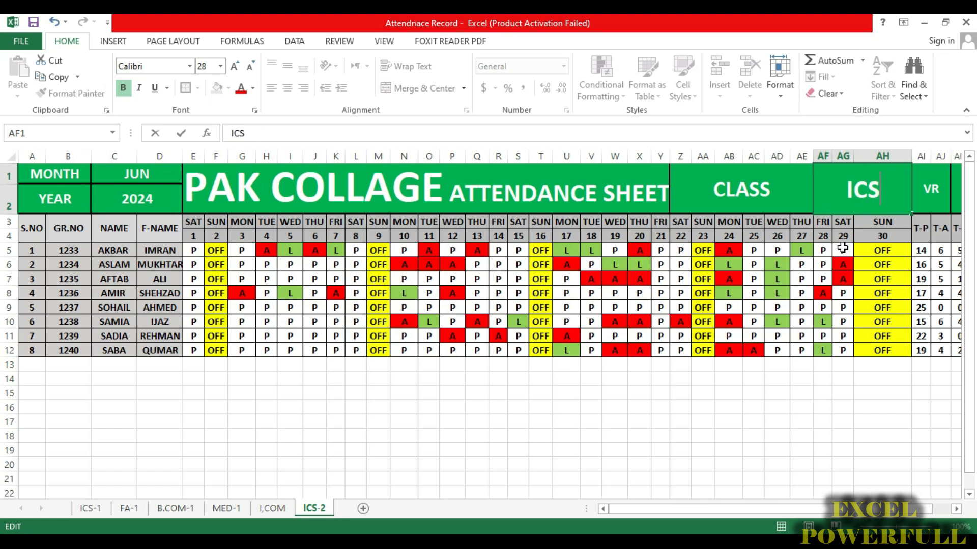
{"action": "type", "text": "-2"}
{"action": "key", "text": "Return"}
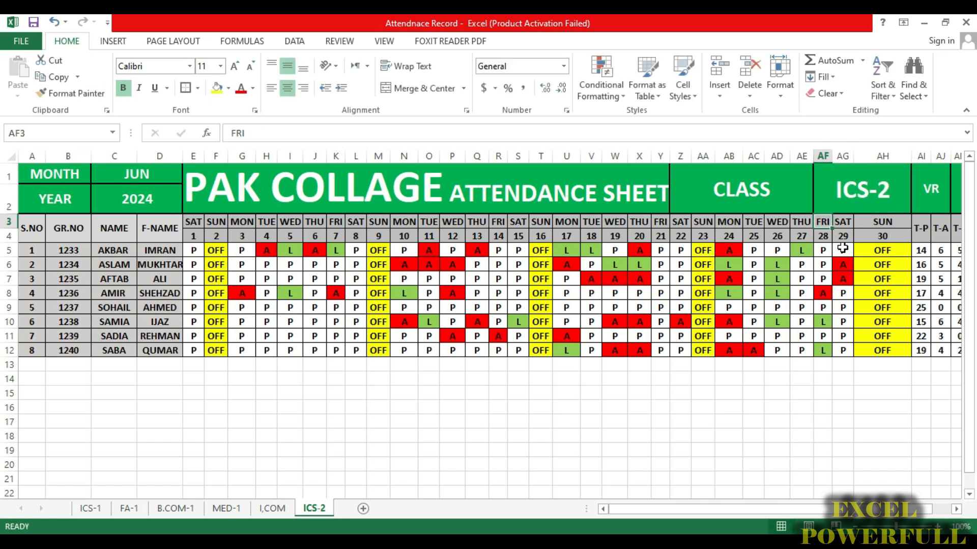
Create a copy of the ICS-2 worksheet in the same workbook and move the copy after the original.
{"action": "right_click", "coordinate": [316, 511]}
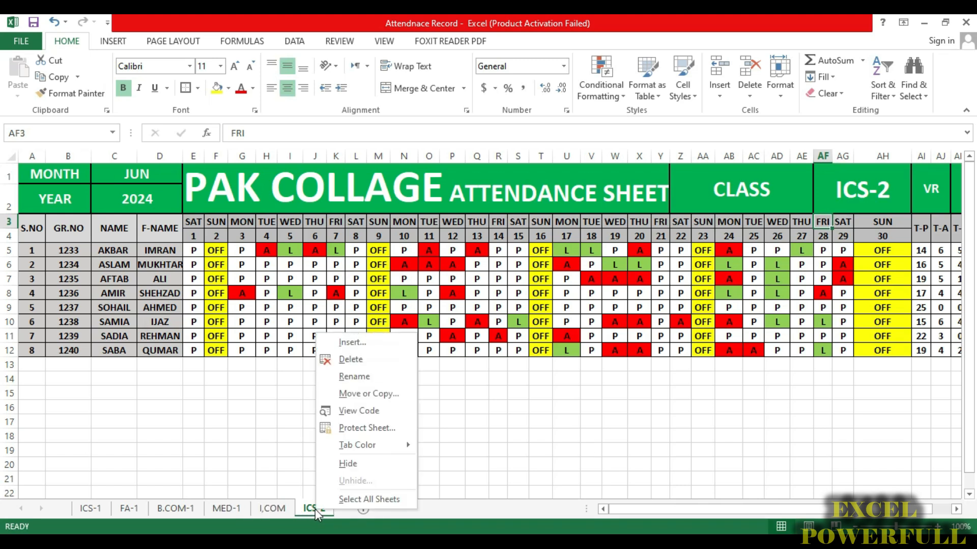
{"action": "left_click", "coordinate": [370, 396]}
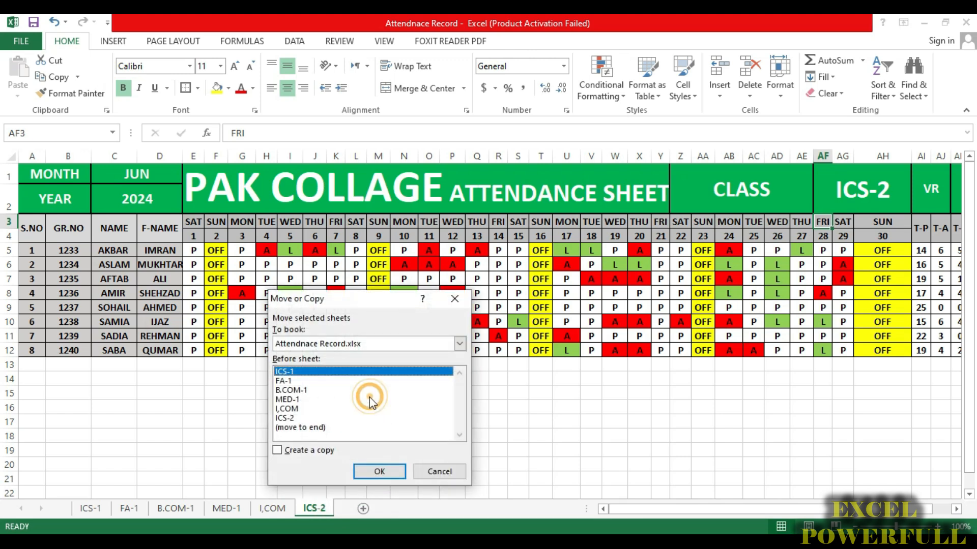
{"action": "left_click", "coordinate": [297, 418]}
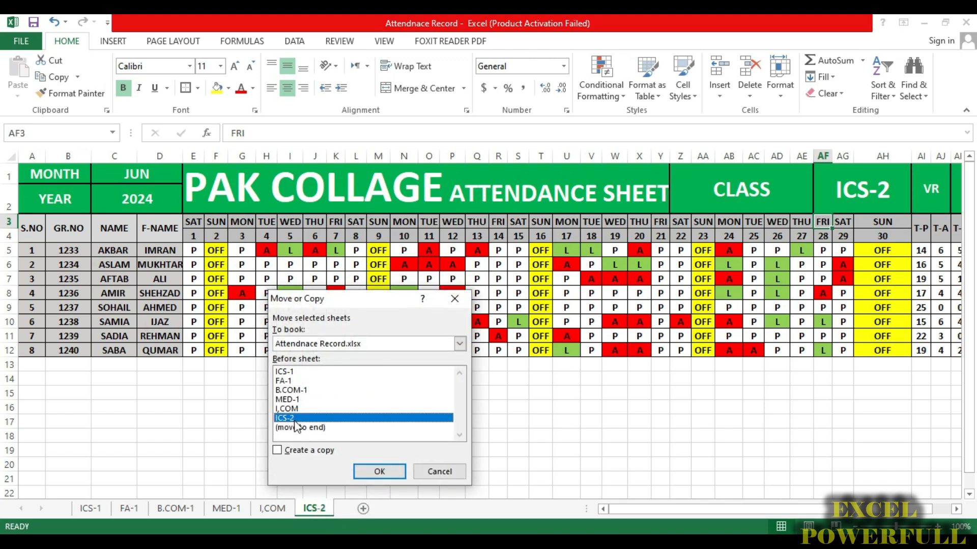
{"action": "left_click", "coordinate": [290, 452]}
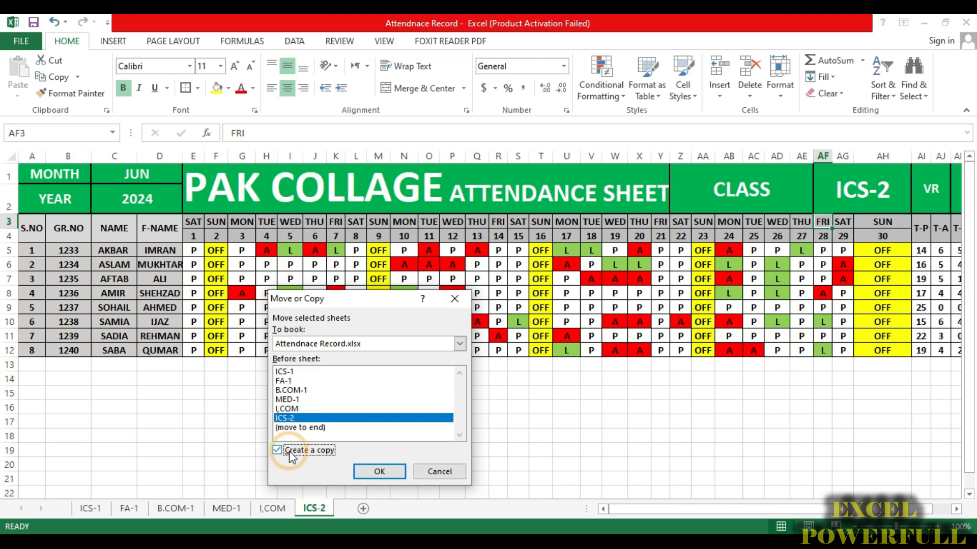
{"action": "left_click", "coordinate": [375, 471]}
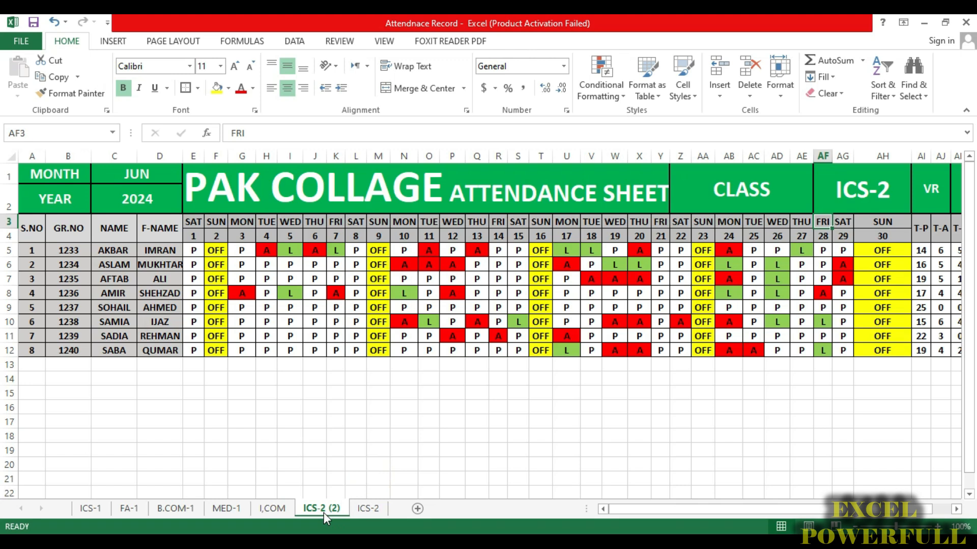
{"action": "left_click_drag", "start_coordinate": [325, 511], "coordinate": [395, 509]}
Rename the copied ICS-2 (2) worksheet to ABC.
{"action": "right_click", "coordinate": [364, 511]}
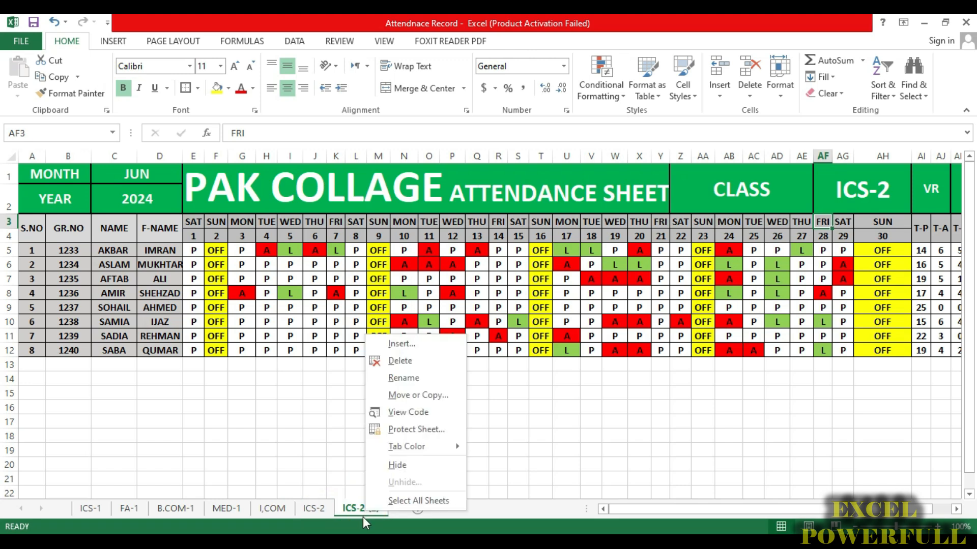
{"action": "left_click", "coordinate": [422, 379]}
{"action": "type", "text": "ABC"}
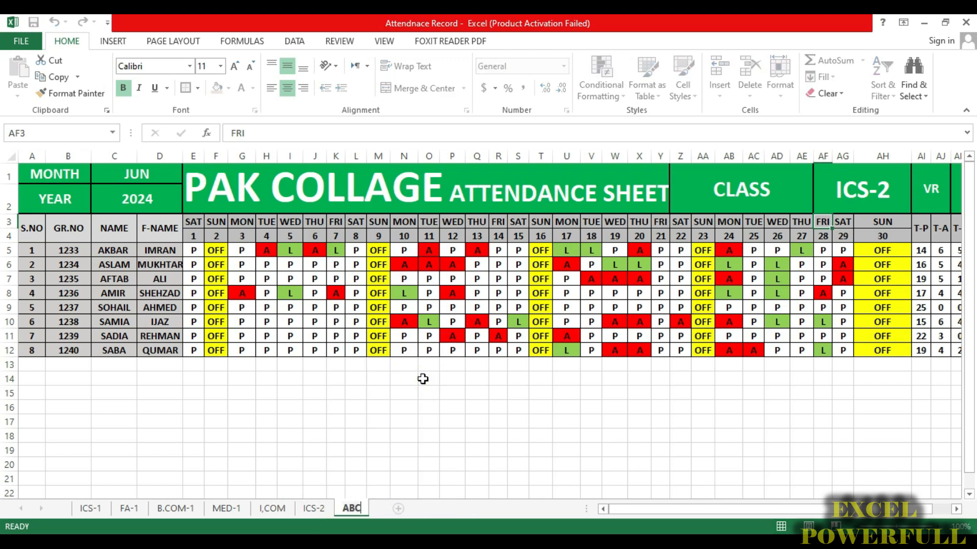
{"action": "key", "text": "Return"}
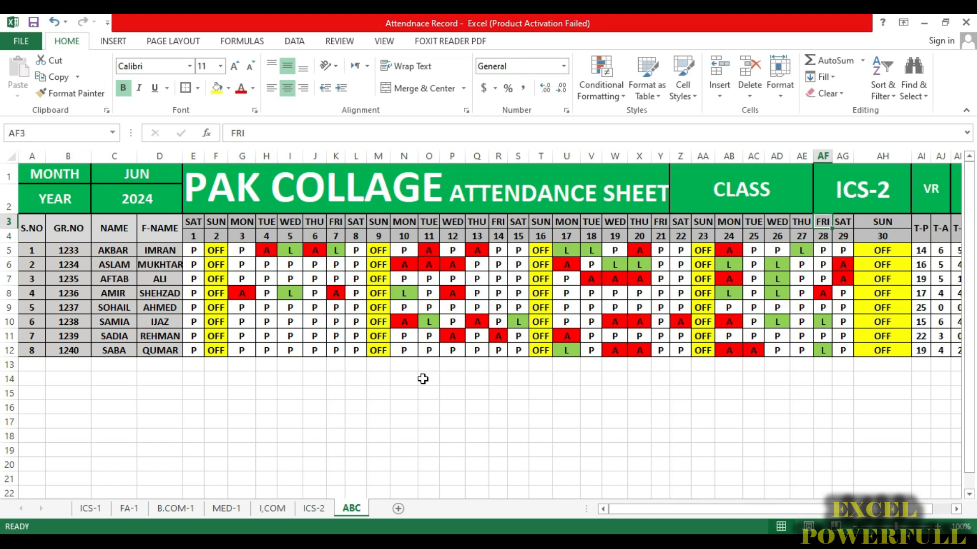
Delete the ABC worksheet from the workbook.
{"action": "right_click", "coordinate": [357, 512]}
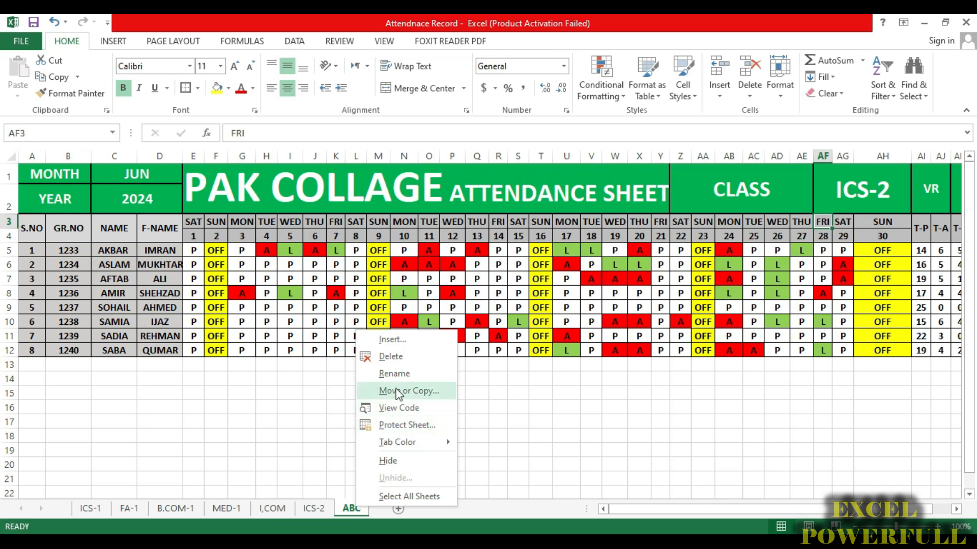
{"action": "left_click", "coordinate": [395, 356]}
{"action": "left_click", "coordinate": [463, 319]}
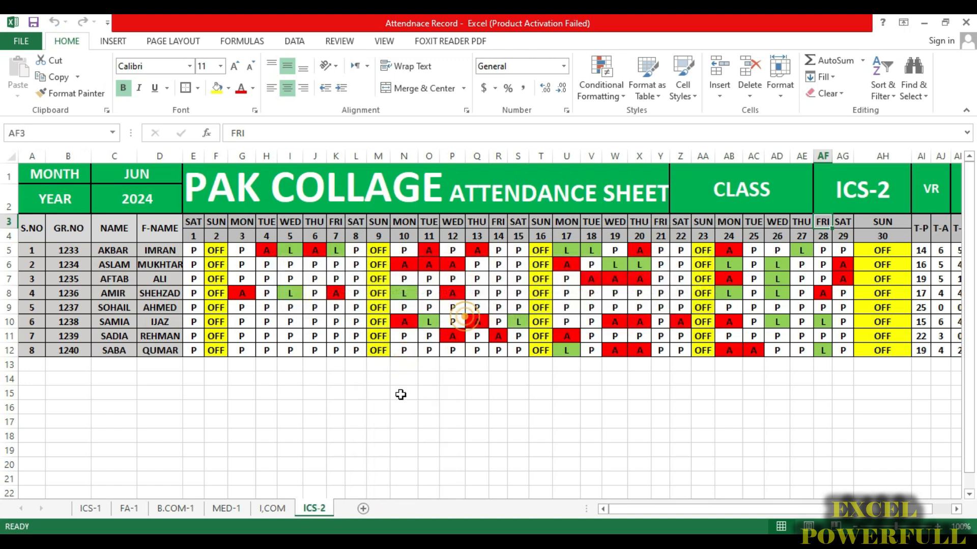
Duplicate the ICS-2 worksheet within the workbook, placing the copy before the original sheet.
{"action": "right_click", "coordinate": [319, 511]}
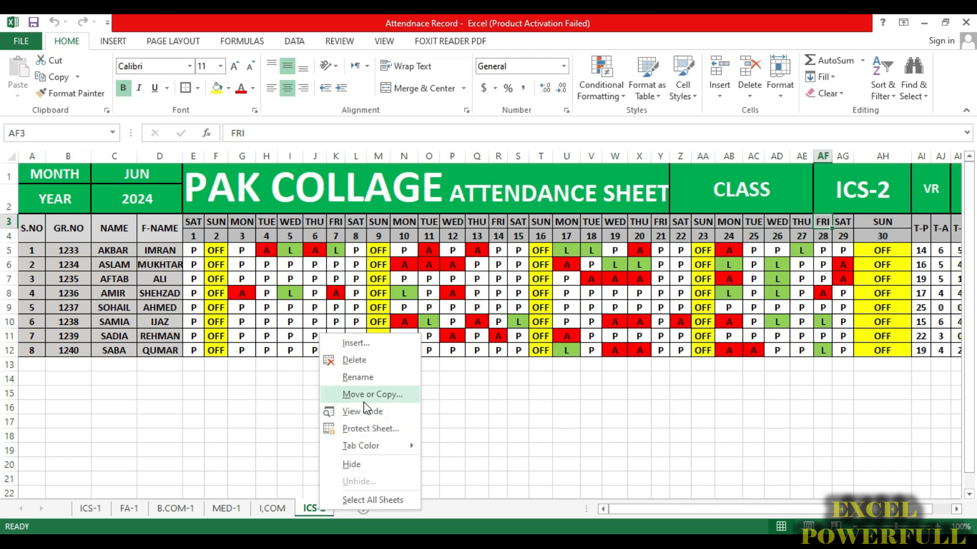
{"action": "left_click", "coordinate": [389, 399]}
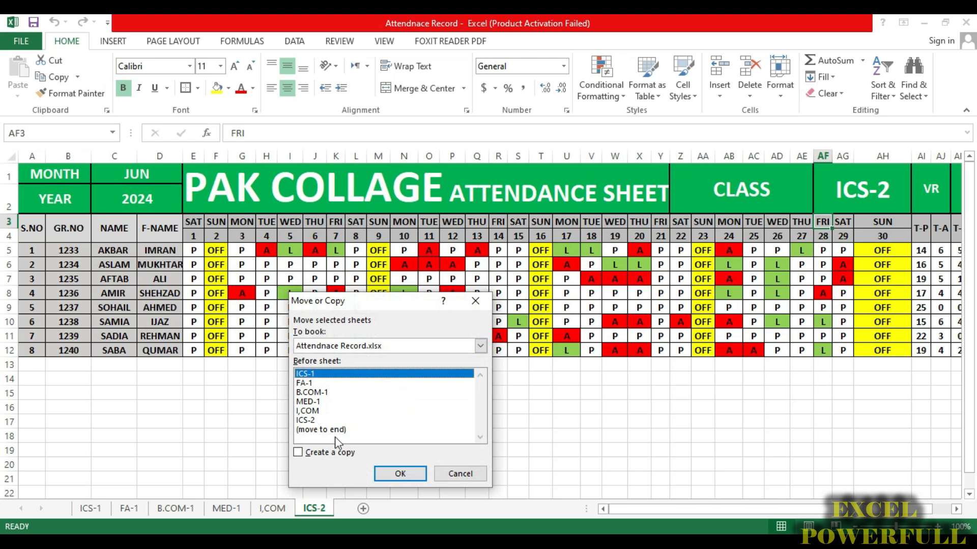
{"action": "left_click", "coordinate": [311, 420]}
{"action": "left_click", "coordinate": [299, 453]}
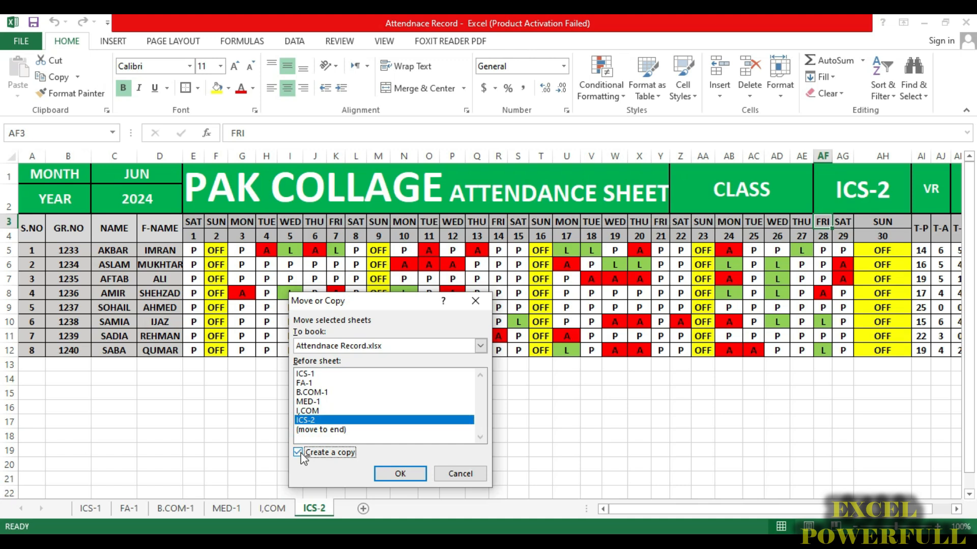
{"action": "left_click", "coordinate": [398, 475]}
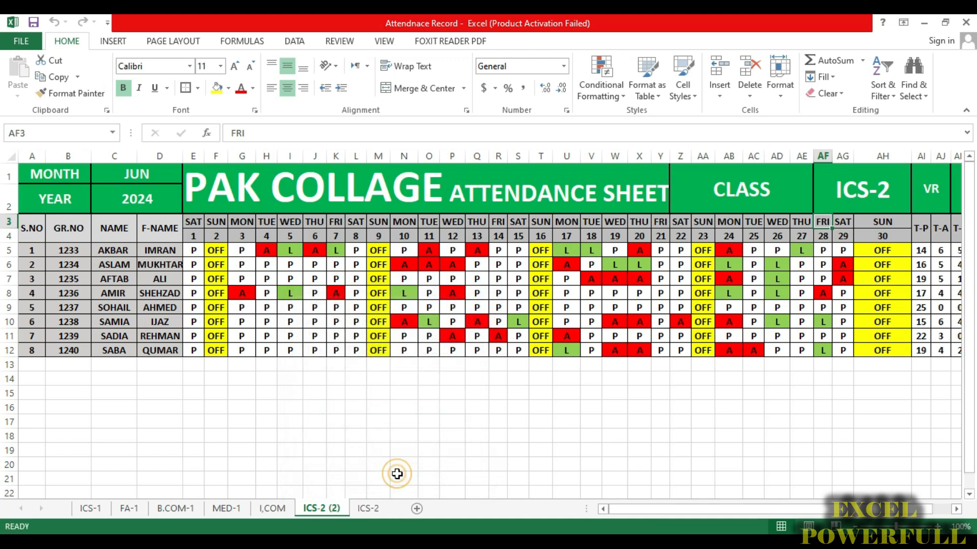
Rename the ICS-2 copy to ABC and move it after the ICS-2 sheet.
{"action": "right_click", "coordinate": [329, 509]}
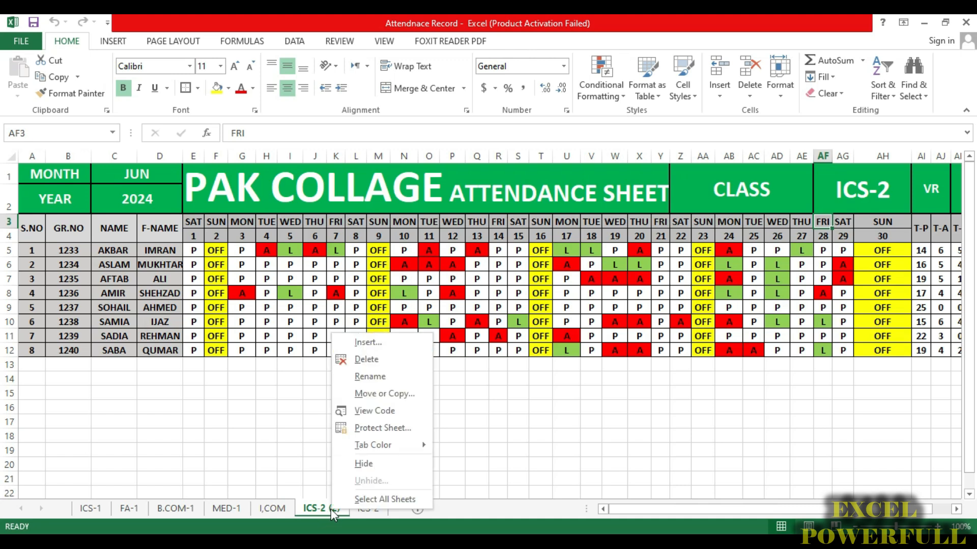
{"action": "left_click", "coordinate": [379, 376]}
{"action": "type", "text": "ABC"}
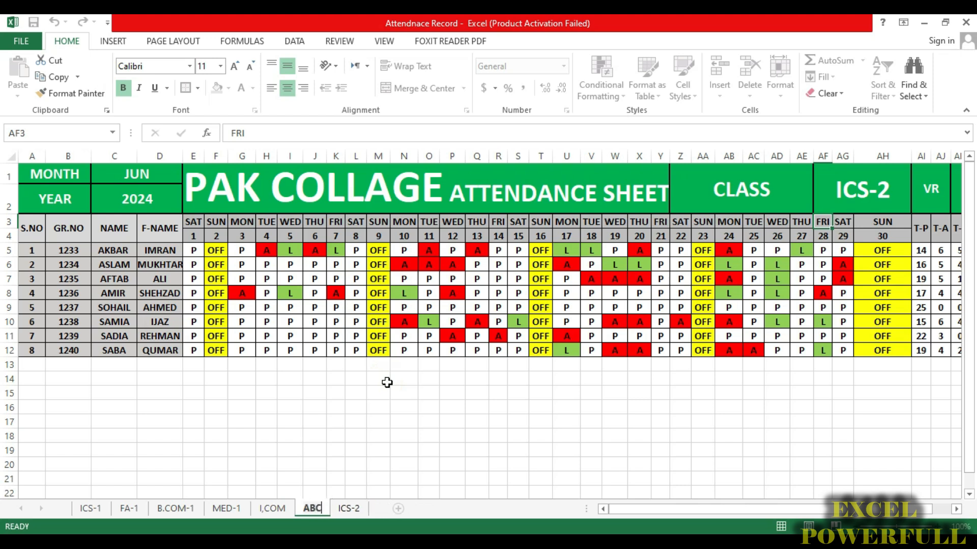
{"action": "key", "text": "Return"}
{"action": "left_click", "coordinate": [316, 508]}
{"action": "left_click_drag", "start_coordinate": [350, 496], "coordinate": [378, 513]}
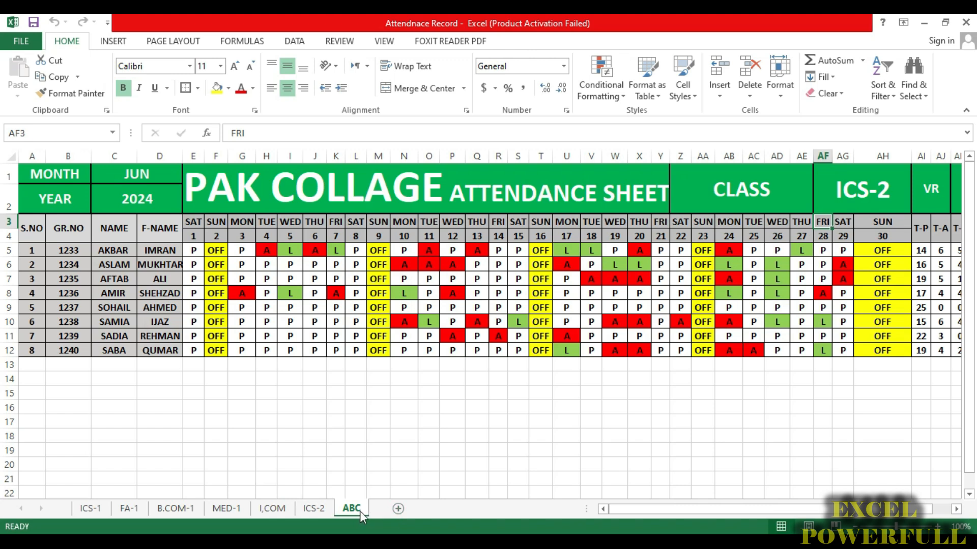
Add a blank worksheet after ABC and enter the sample text FKAKFD in H8 and KDKJN in H9.
{"action": "left_click", "coordinate": [399, 510]}
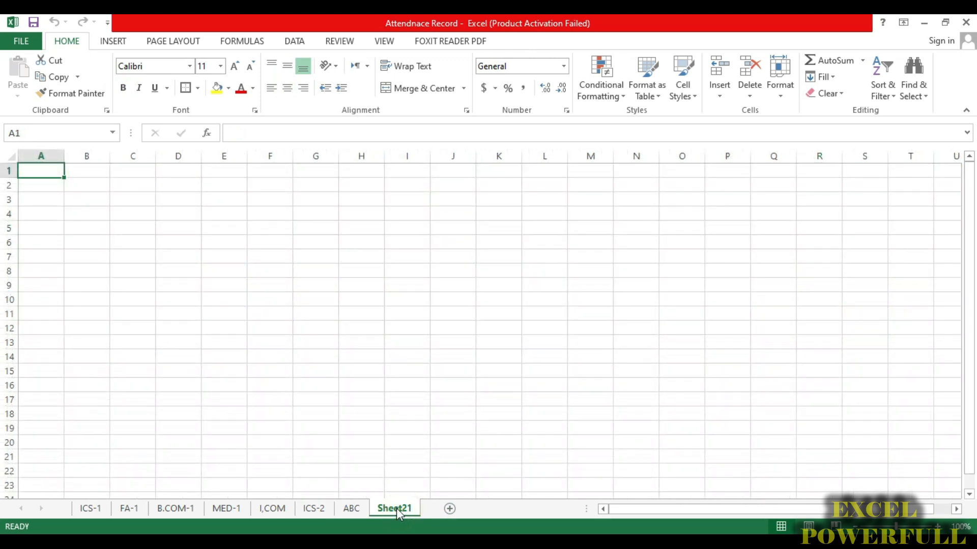
{"action": "left_click", "coordinate": [171, 259]}
{"action": "left_click", "coordinate": [465, 301]}
{"action": "left_click", "coordinate": [353, 269]}
{"action": "type", "text": "F"}
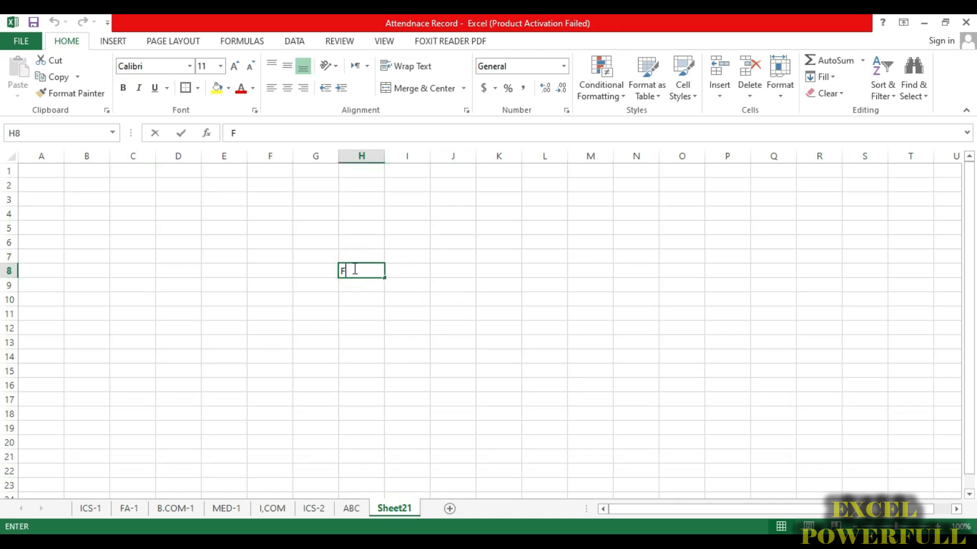
{"action": "type", "text": "KAKFD"}
{"action": "key", "text": "Return"}
{"action": "type", "text": "KDKJN"}
{"action": "left_click", "coordinate": [347, 512]}
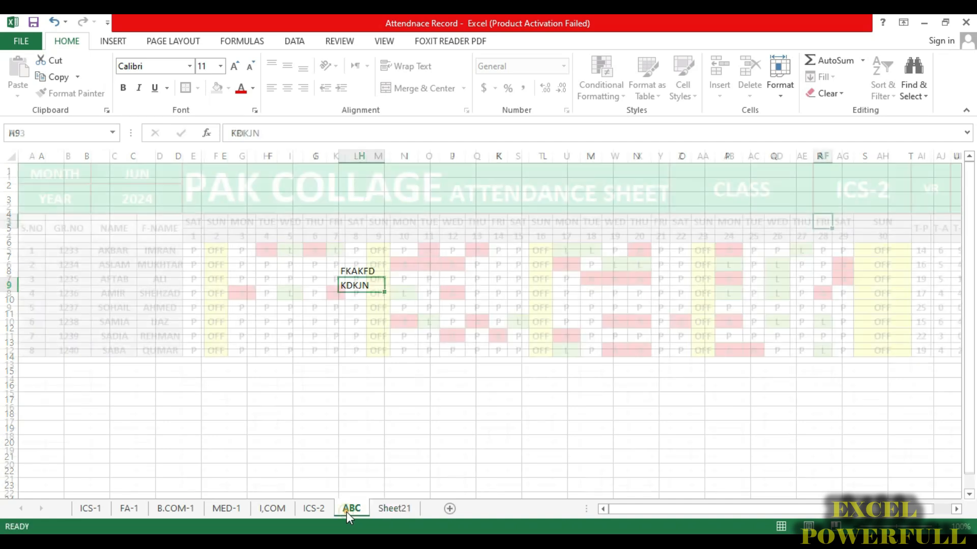
Delete the Sheet21 worksheet containing the sample text.
{"action": "left_click", "coordinate": [395, 508]}
{"action": "left_click_drag", "start_coordinate": [323, 263], "coordinate": [477, 356]}
{"action": "left_click", "coordinate": [326, 372]}
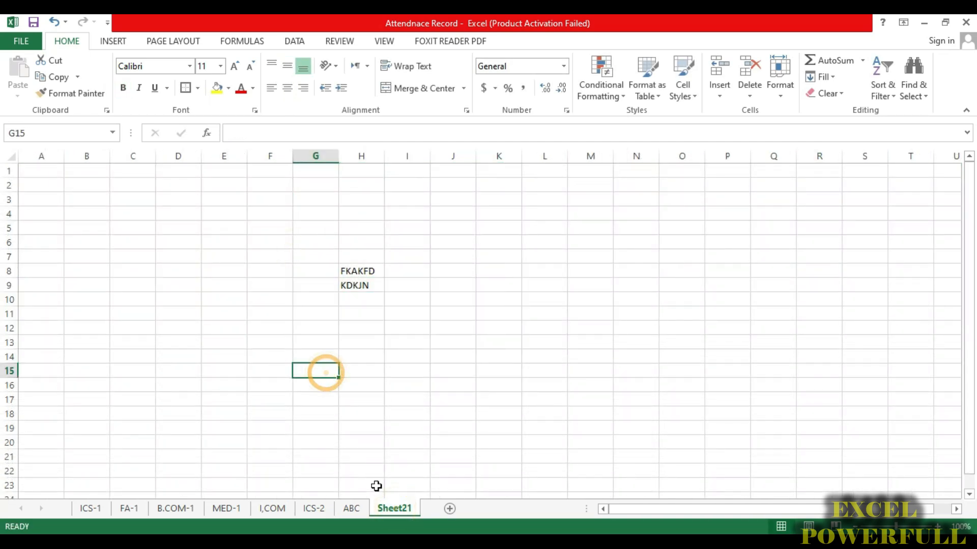
{"action": "right_click", "coordinate": [399, 509]}
{"action": "left_click", "coordinate": [454, 369]}
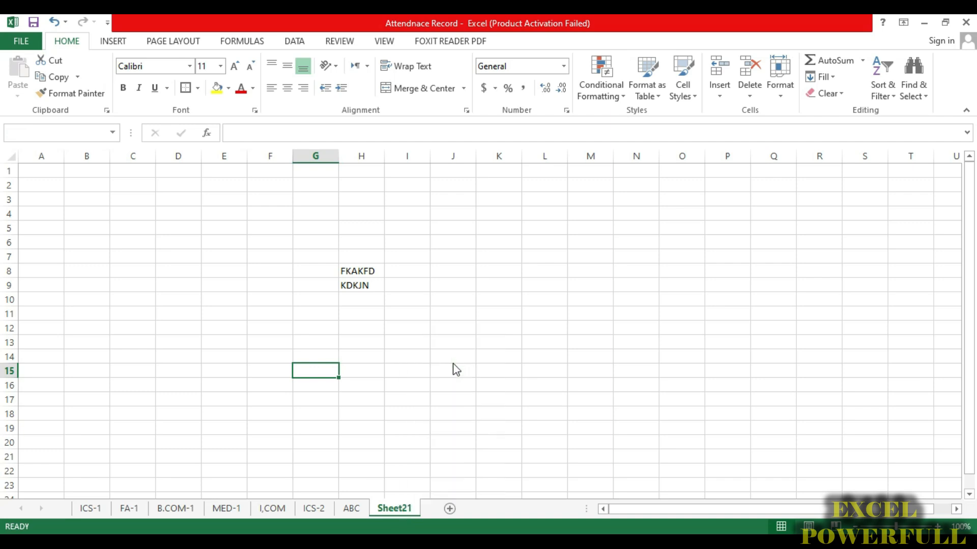
{"action": "left_click", "coordinate": [460, 317]}
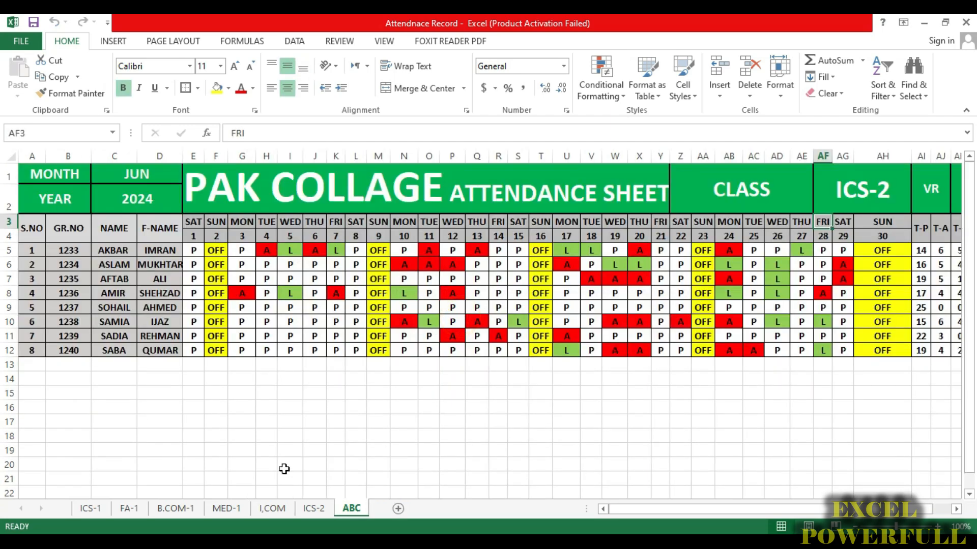
Review the attendance sheets from ICS-1 through ABC and check the class heading on each.
{"action": "left_click", "coordinate": [219, 510]}
{"action": "left_click", "coordinate": [82, 508]}
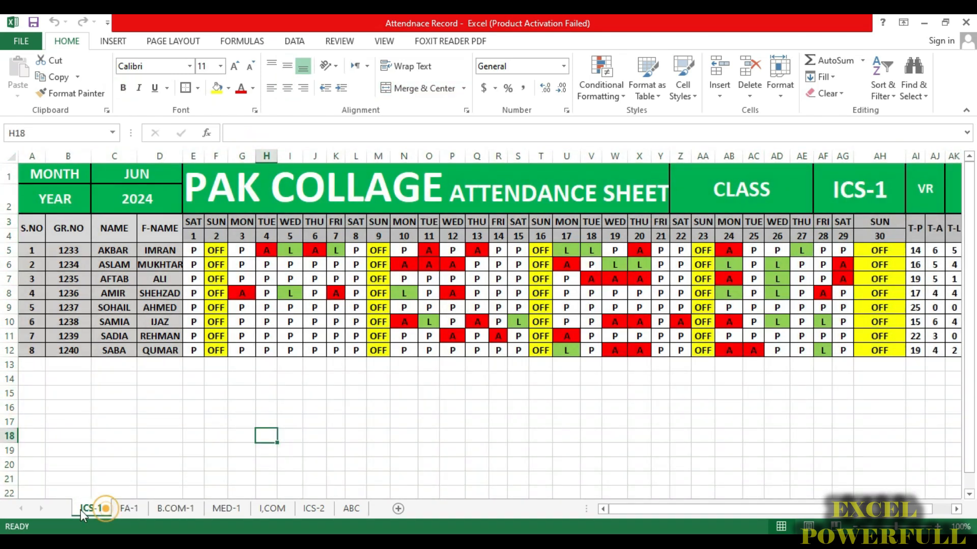
{"action": "left_click", "coordinate": [123, 510]}
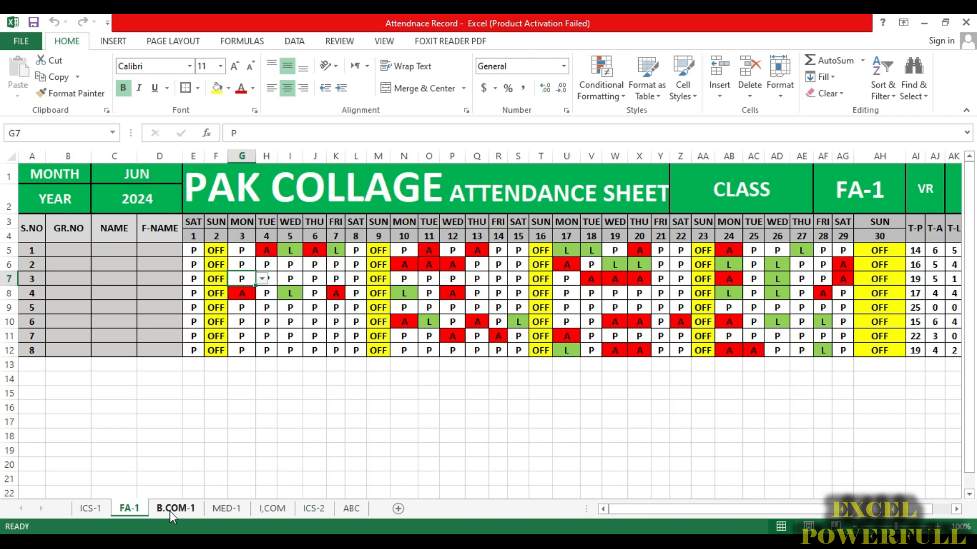
{"action": "left_click", "coordinate": [188, 511]}
{"action": "left_click", "coordinate": [238, 509]}
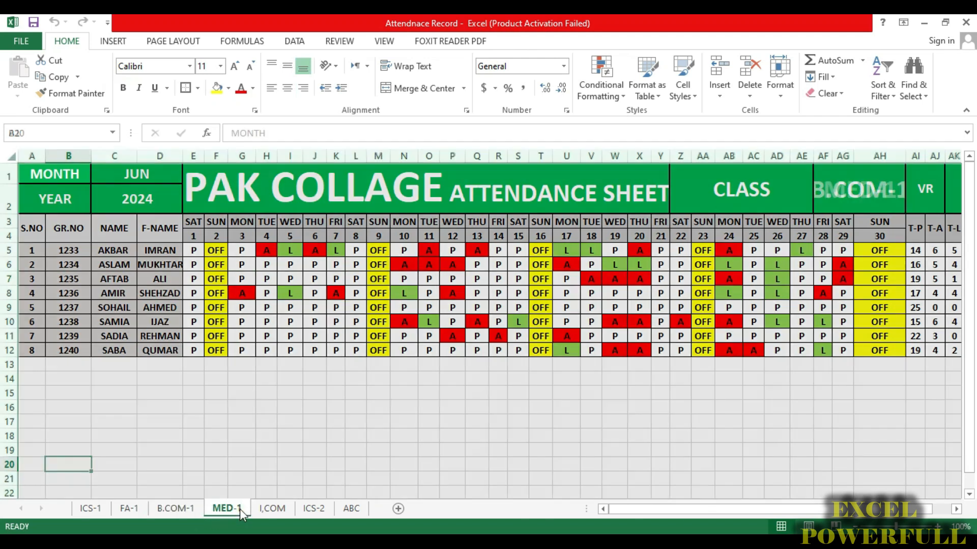
{"action": "left_click", "coordinate": [87, 510]}
{"action": "left_click", "coordinate": [127, 508]}
{"action": "left_click", "coordinate": [176, 508]}
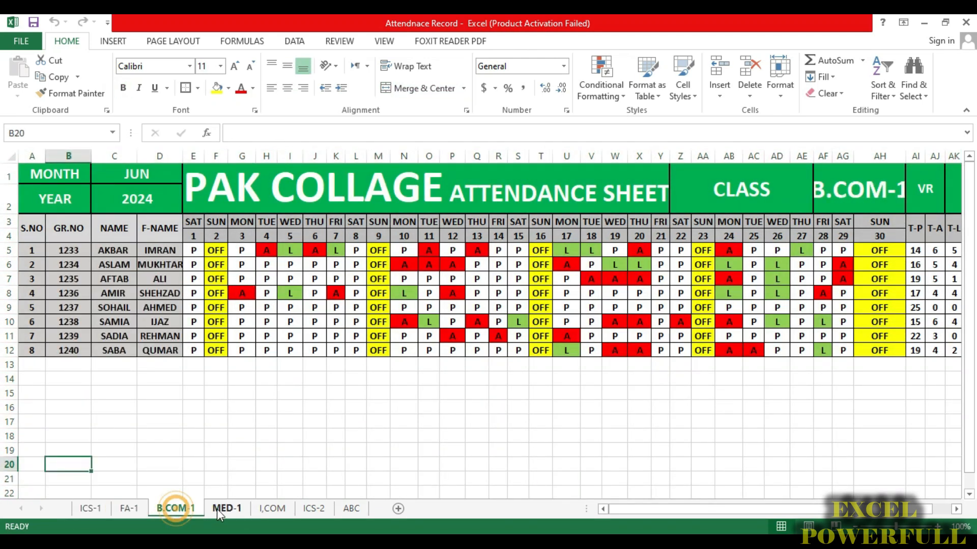
{"action": "left_click", "coordinate": [233, 508]}
{"action": "left_click", "coordinate": [282, 508]}
{"action": "left_click", "coordinate": [326, 509]}
{"action": "left_click", "coordinate": [346, 510]}
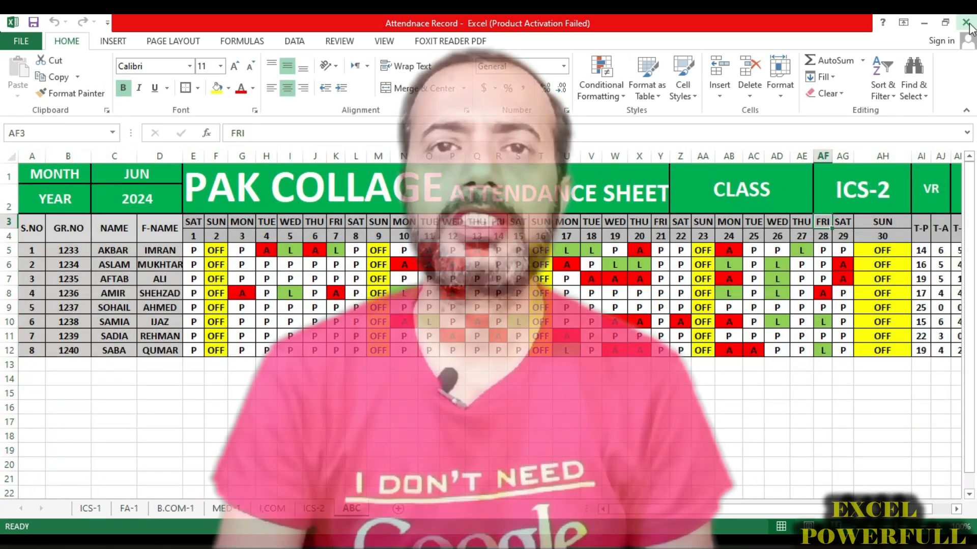